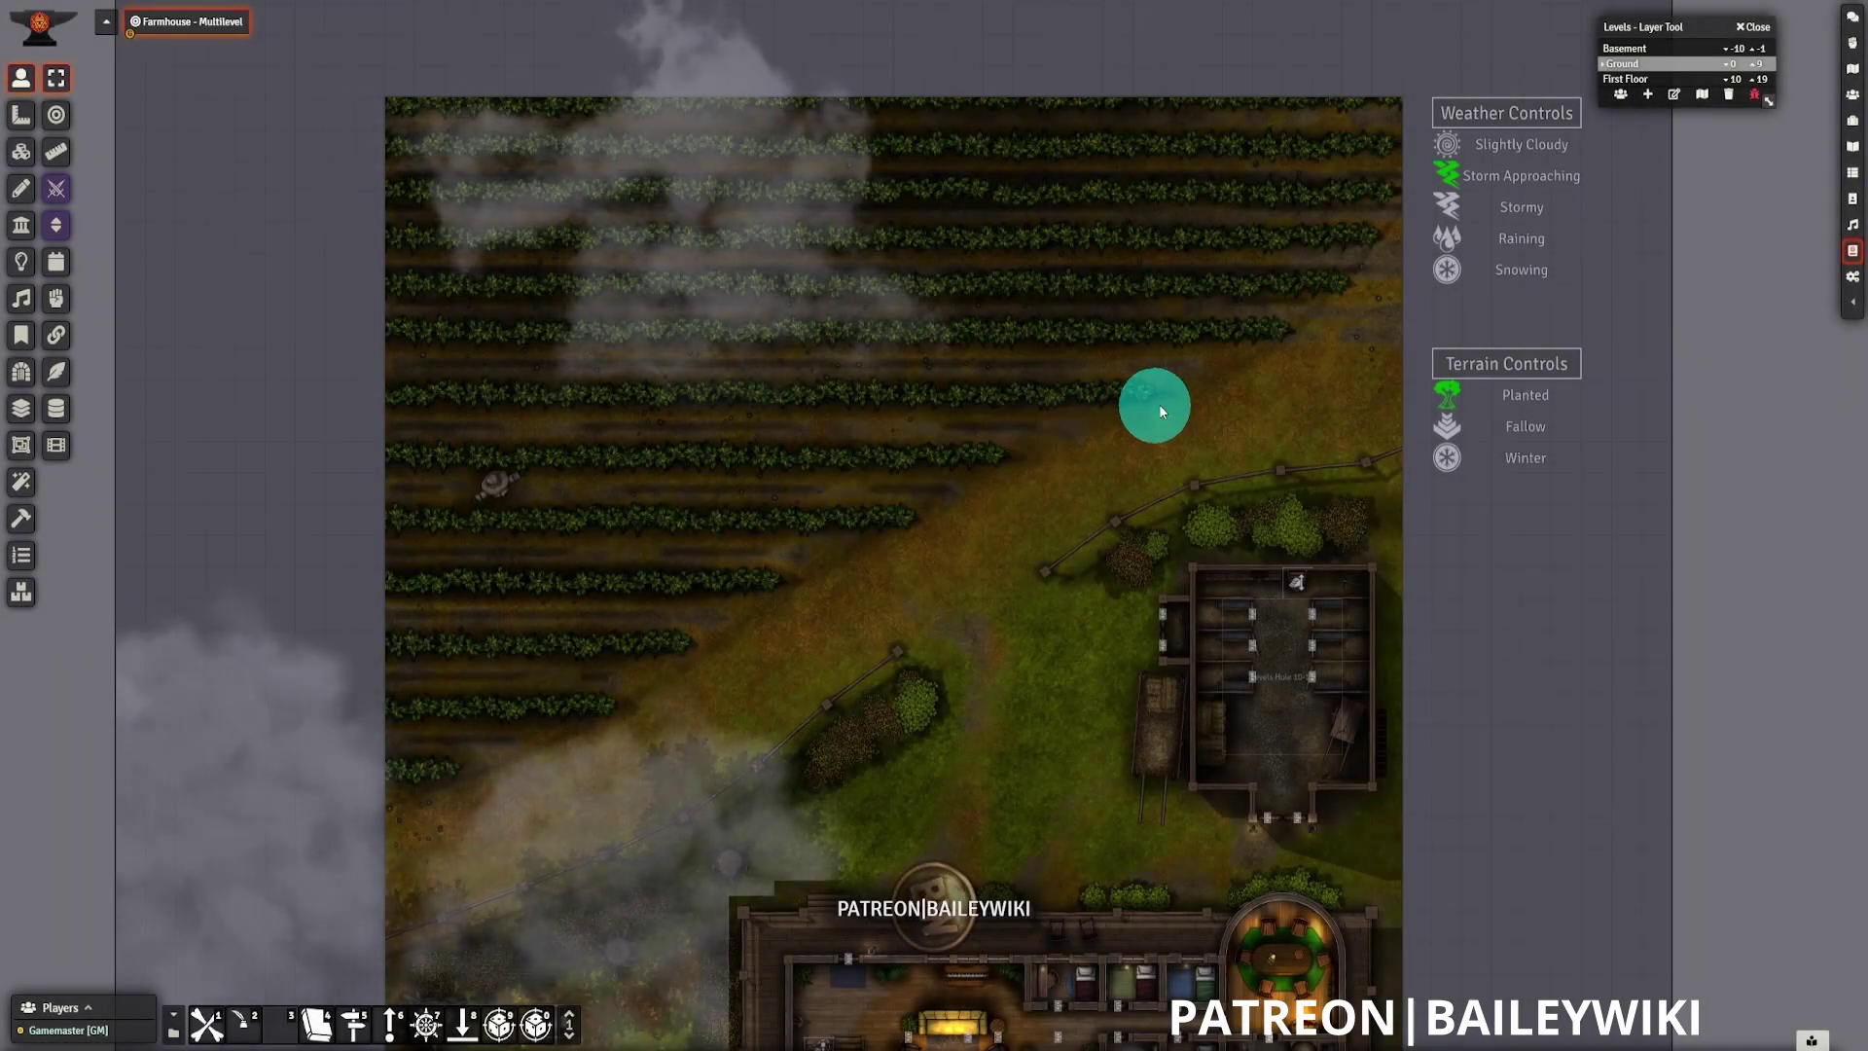
- Switch the farmhouse scene's weather to Stormy, Raining and Snowing in turn to preview each preset
click(1449, 207)
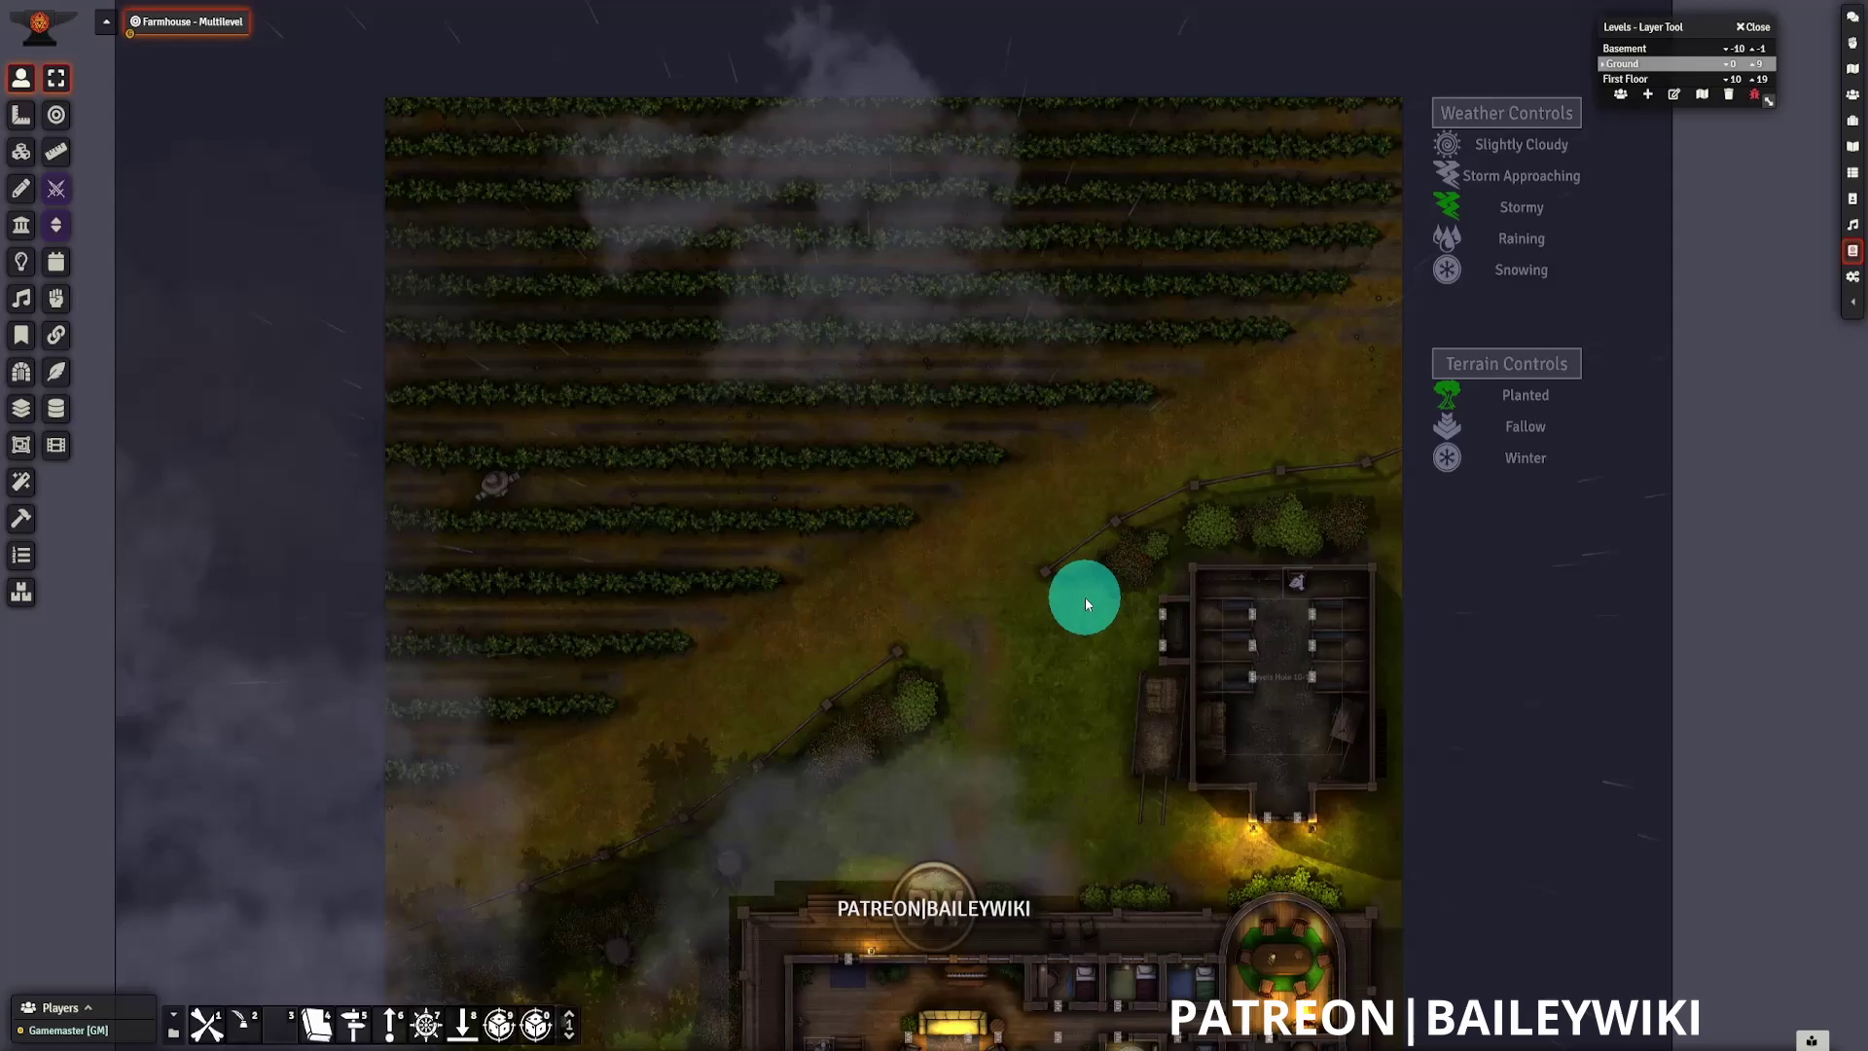
drag(1082, 604, 1084, 474)
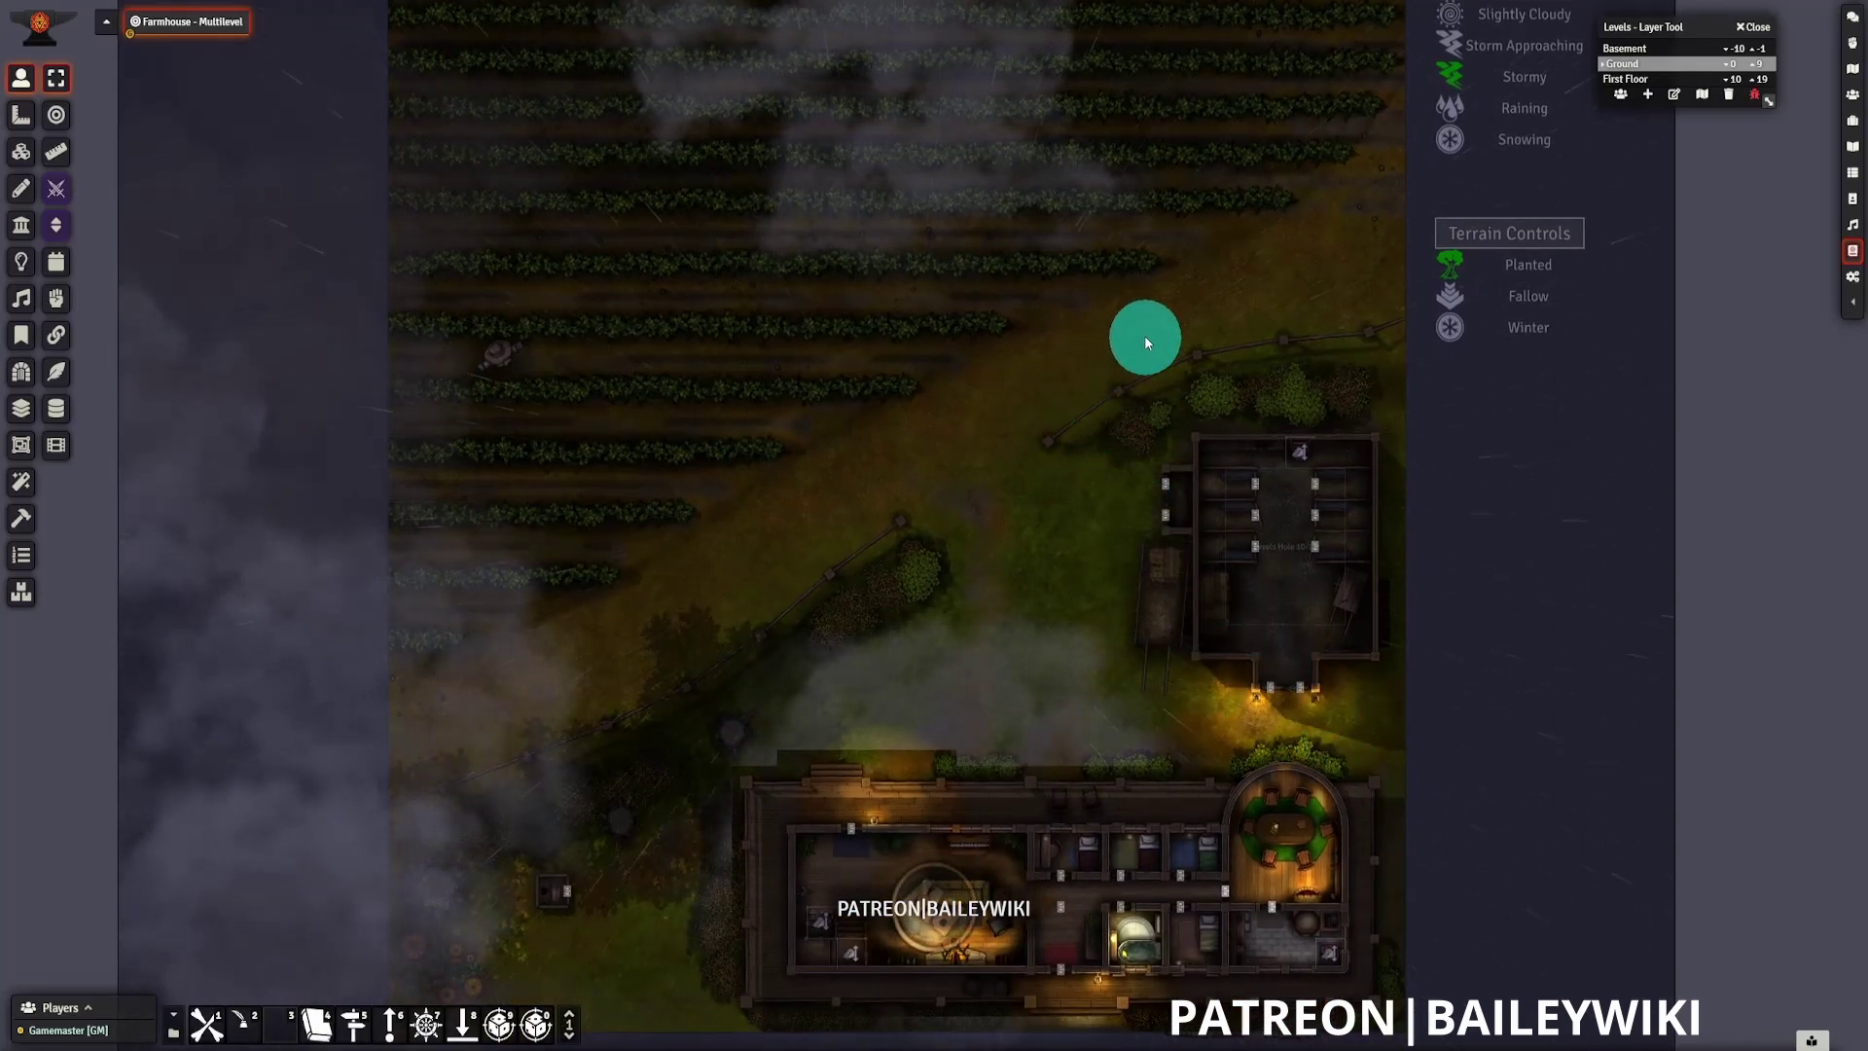
drag(1143, 334, 1125, 405)
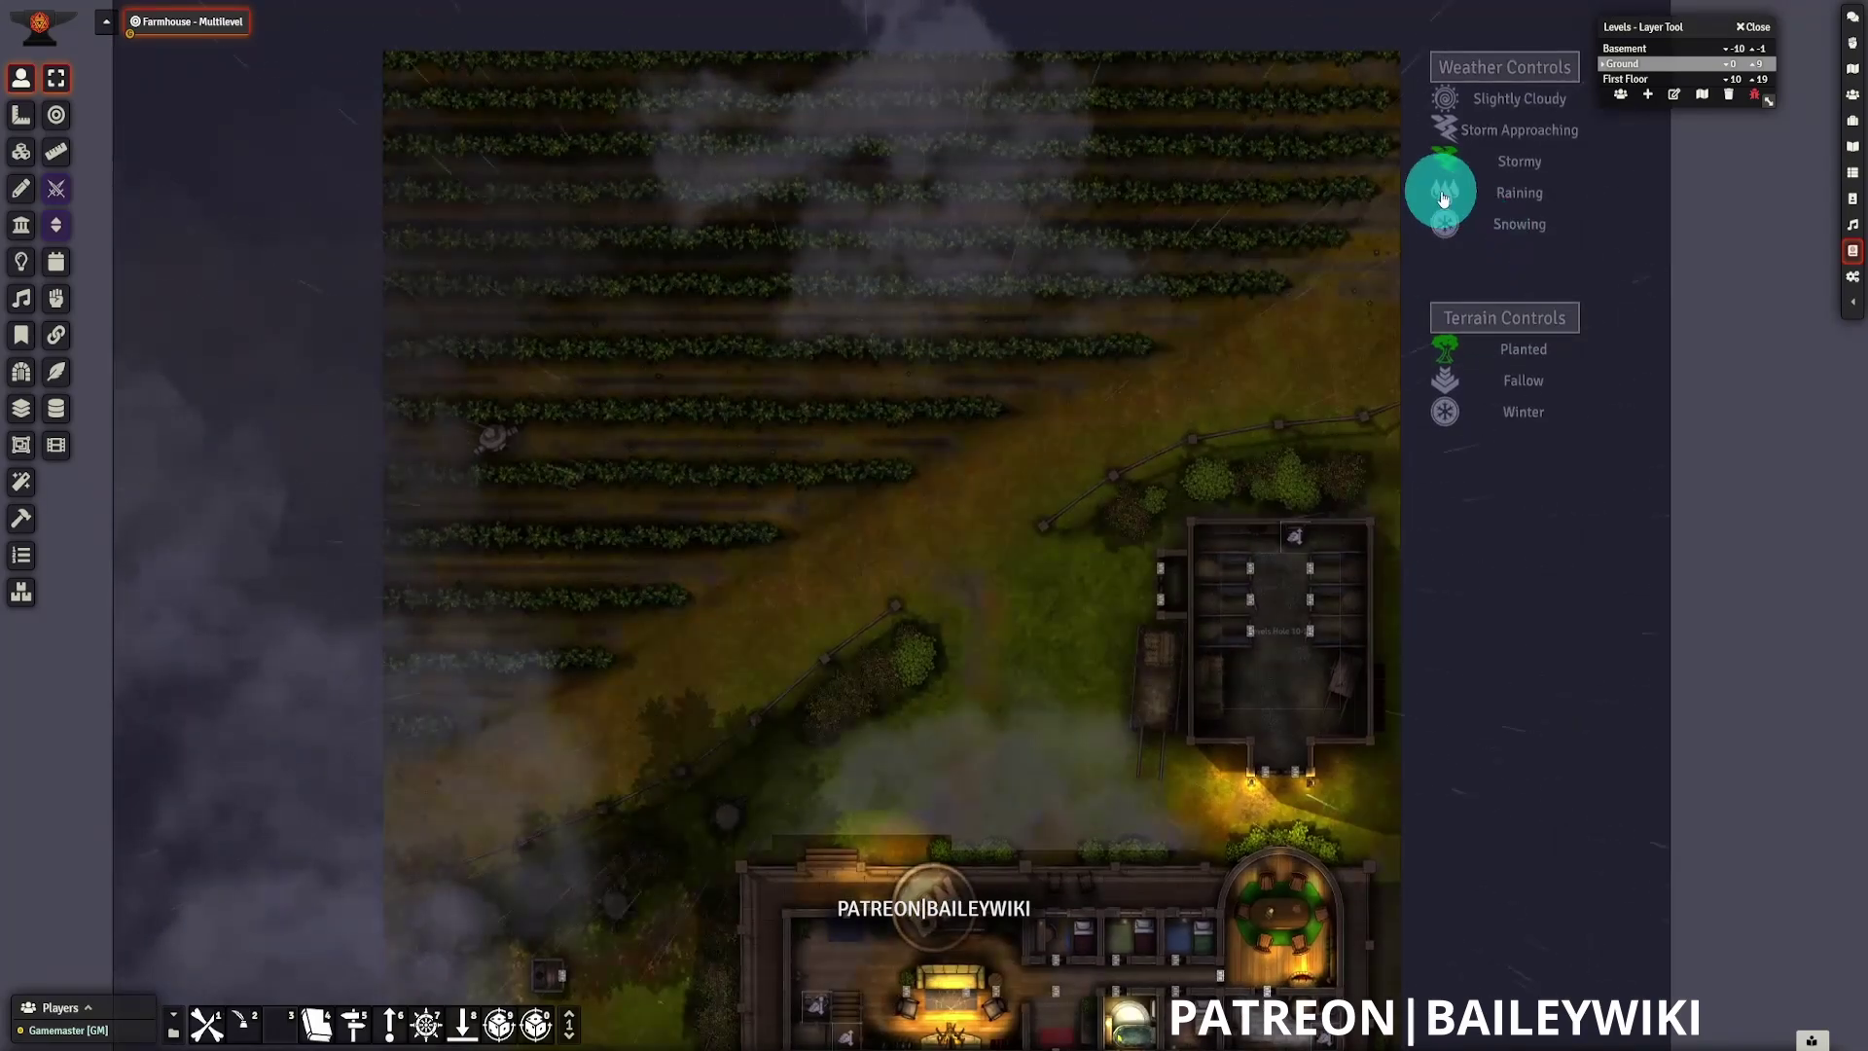
click(1444, 195)
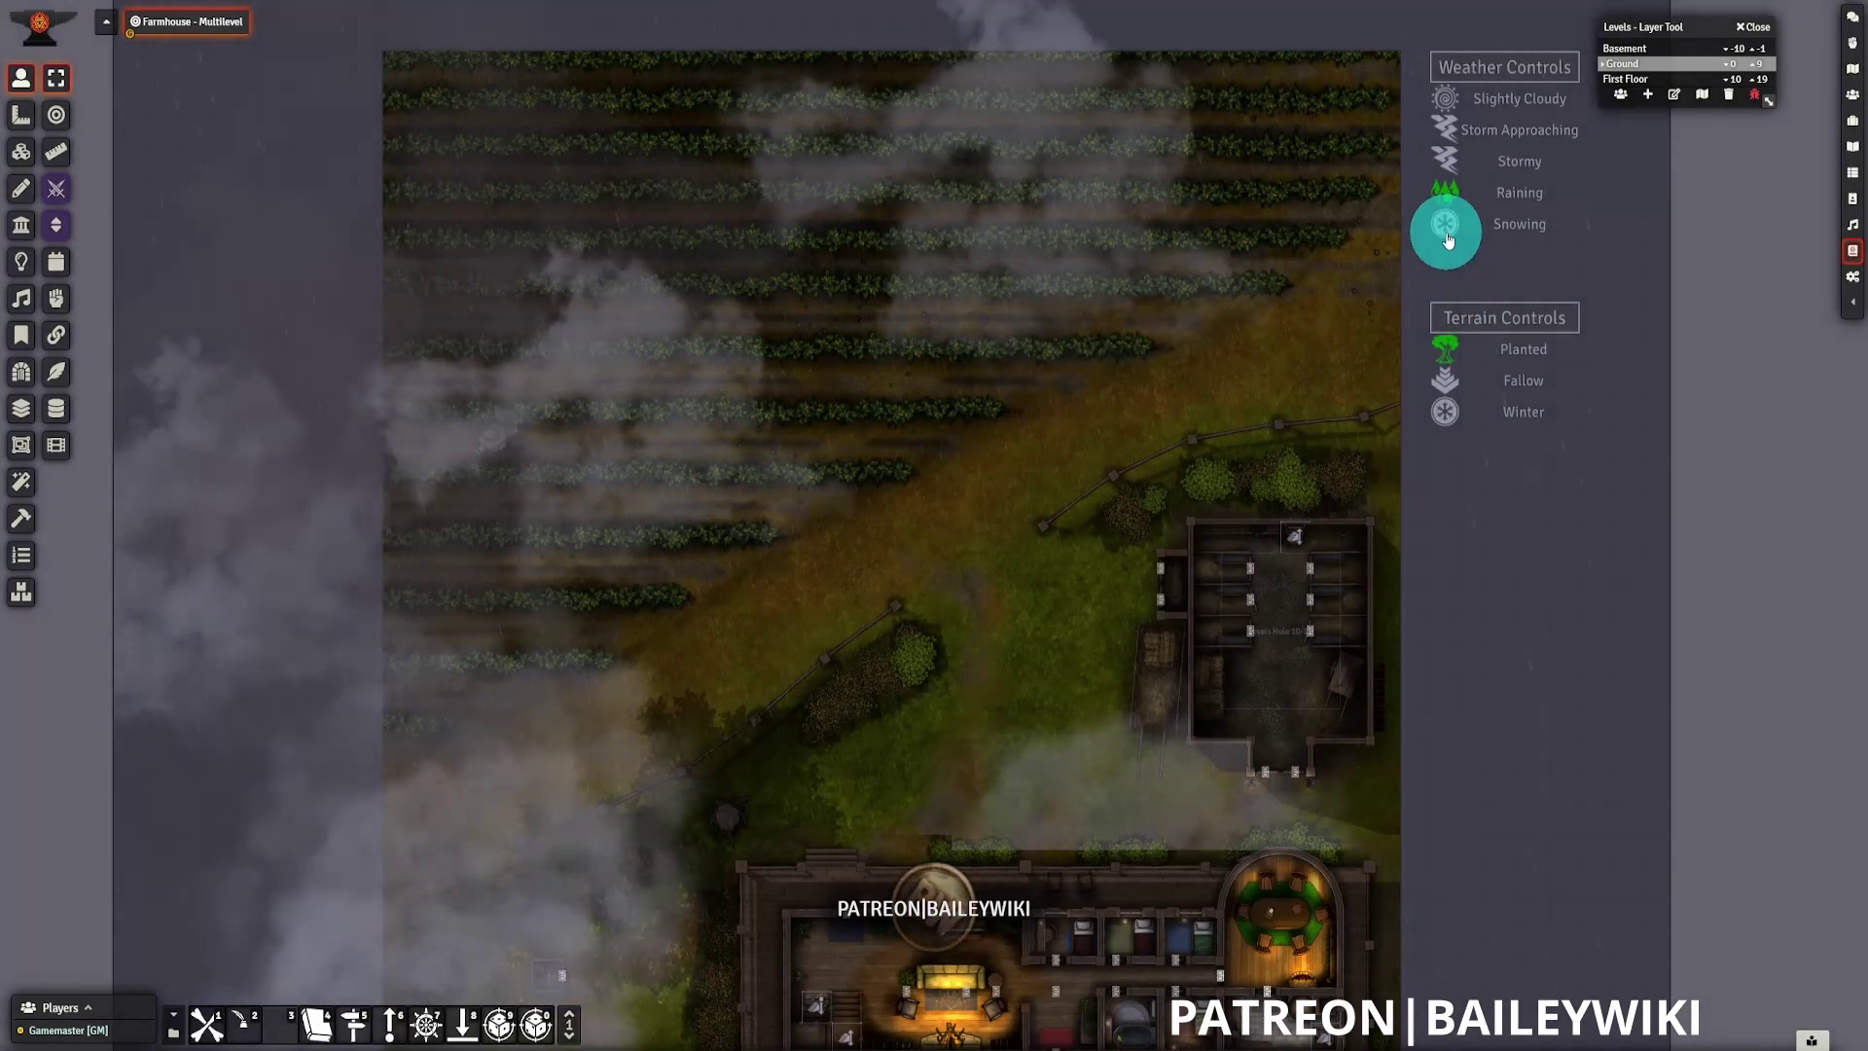
click(1143, 564)
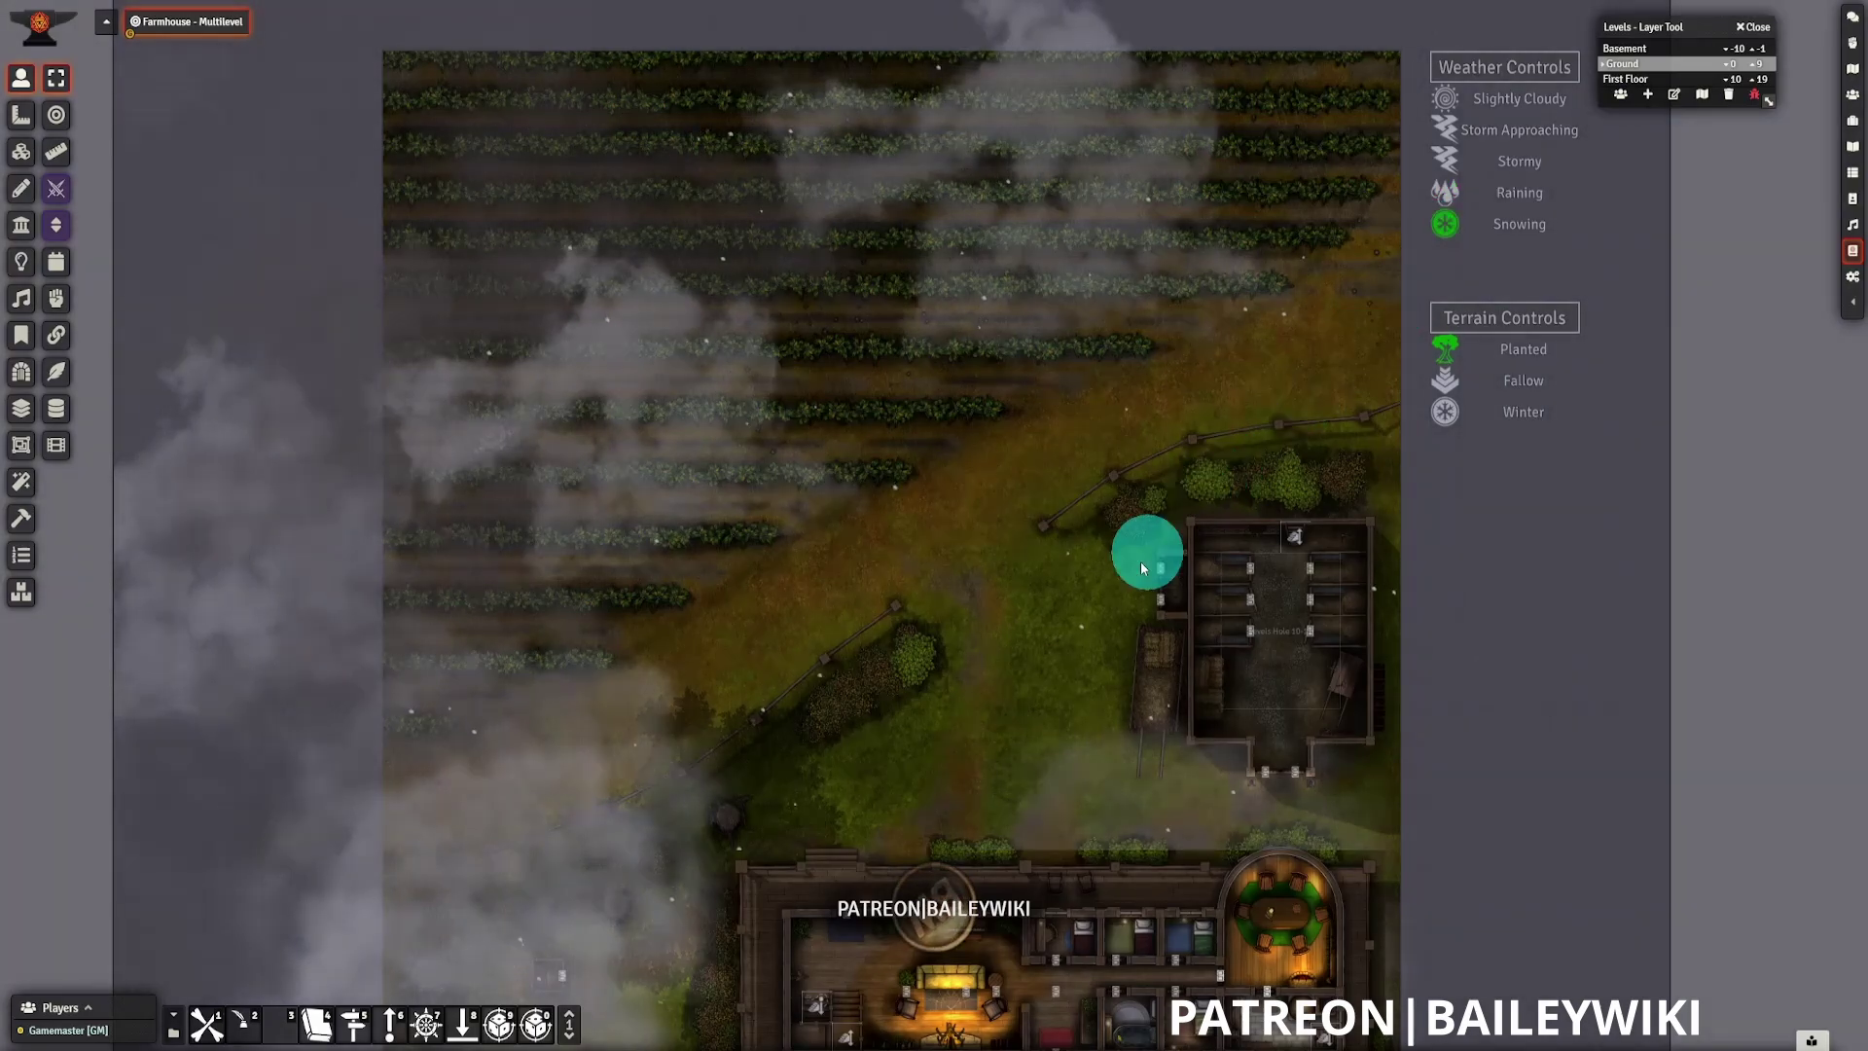
key(Down)
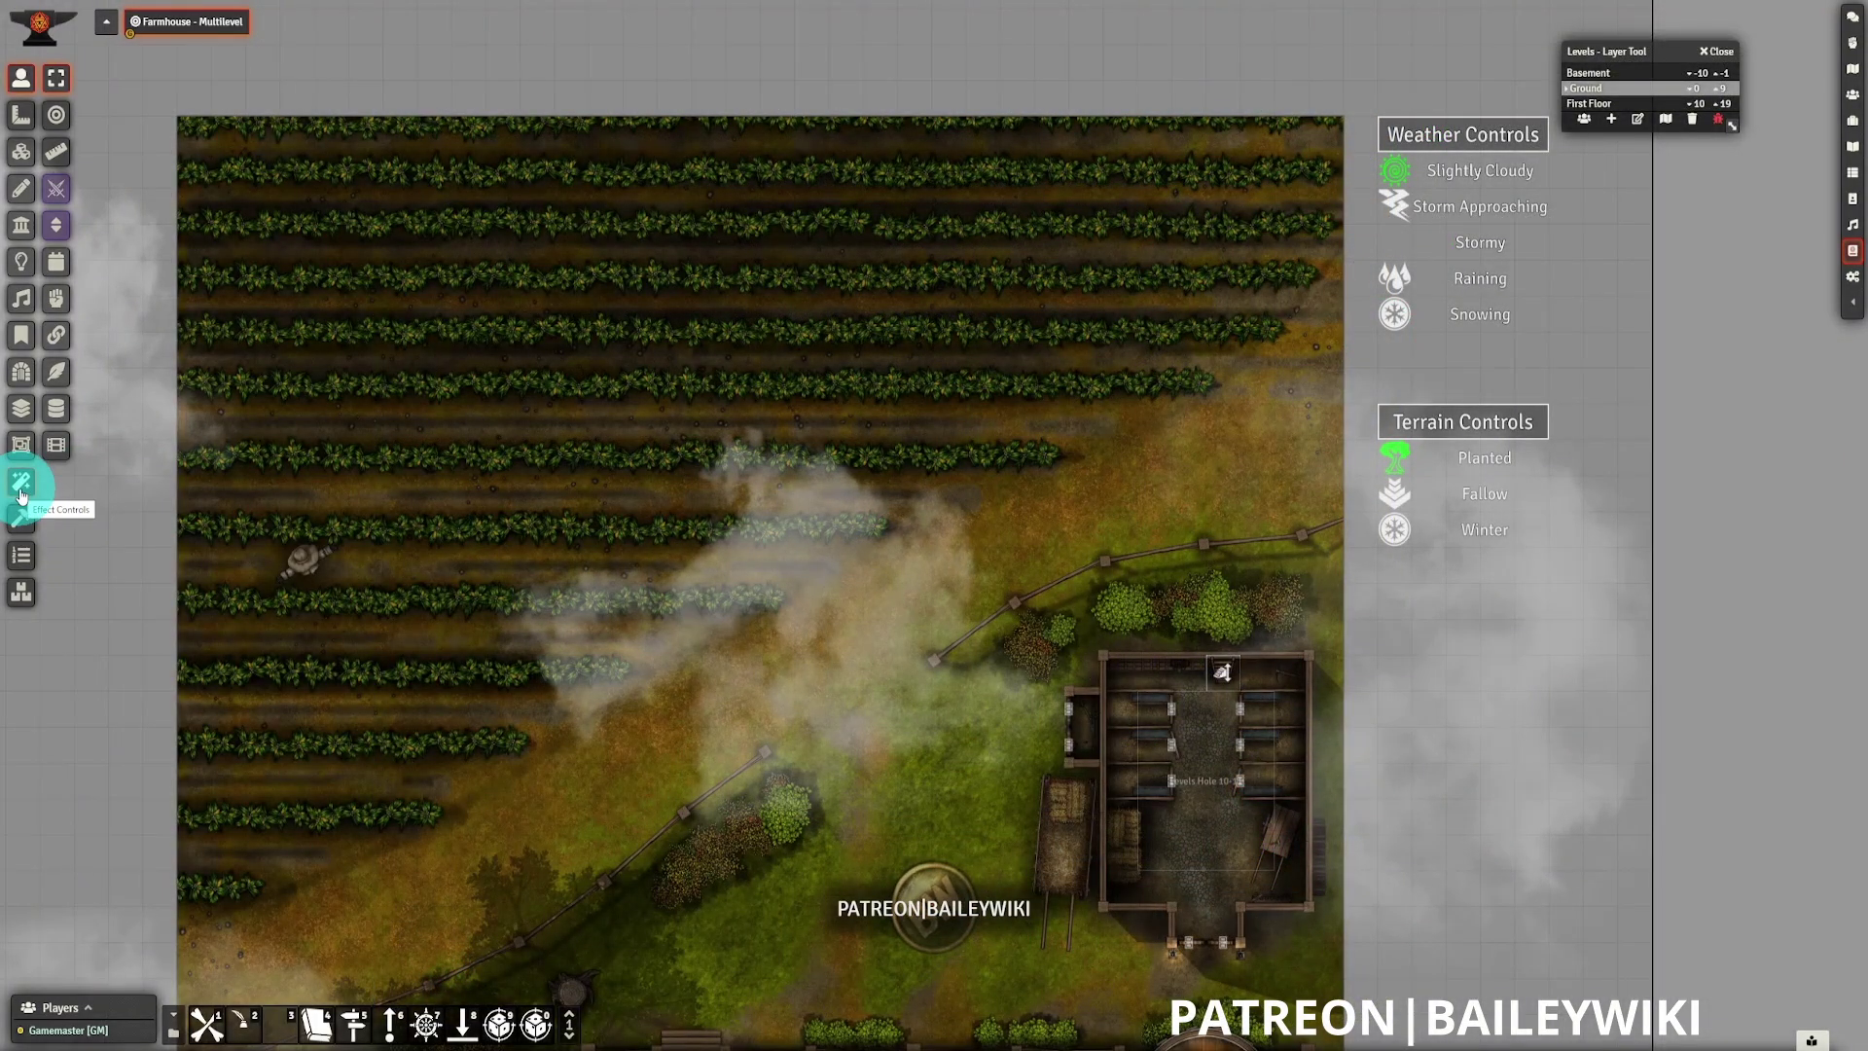
- Open the weather effects settings and set the clouds' speed to 0.9, lifetime to 0.6 and density to 0.028
click(20, 487)
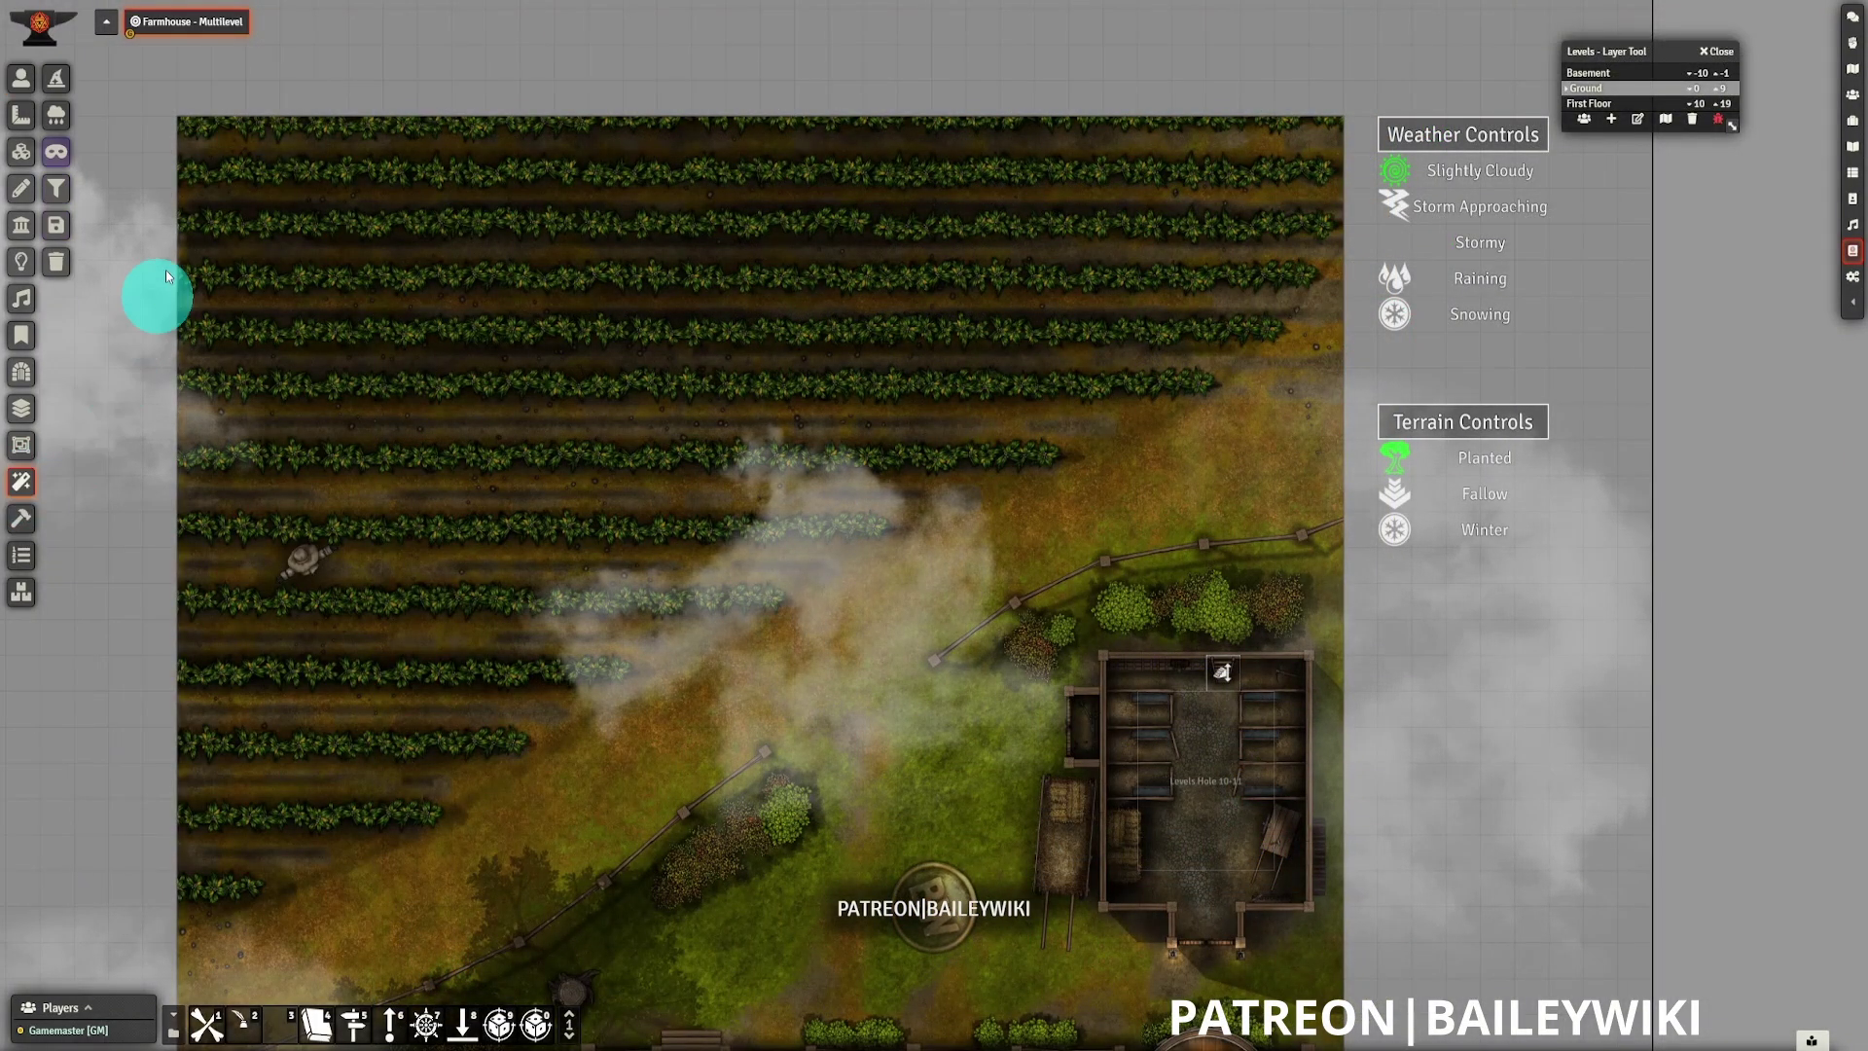
click(65, 124)
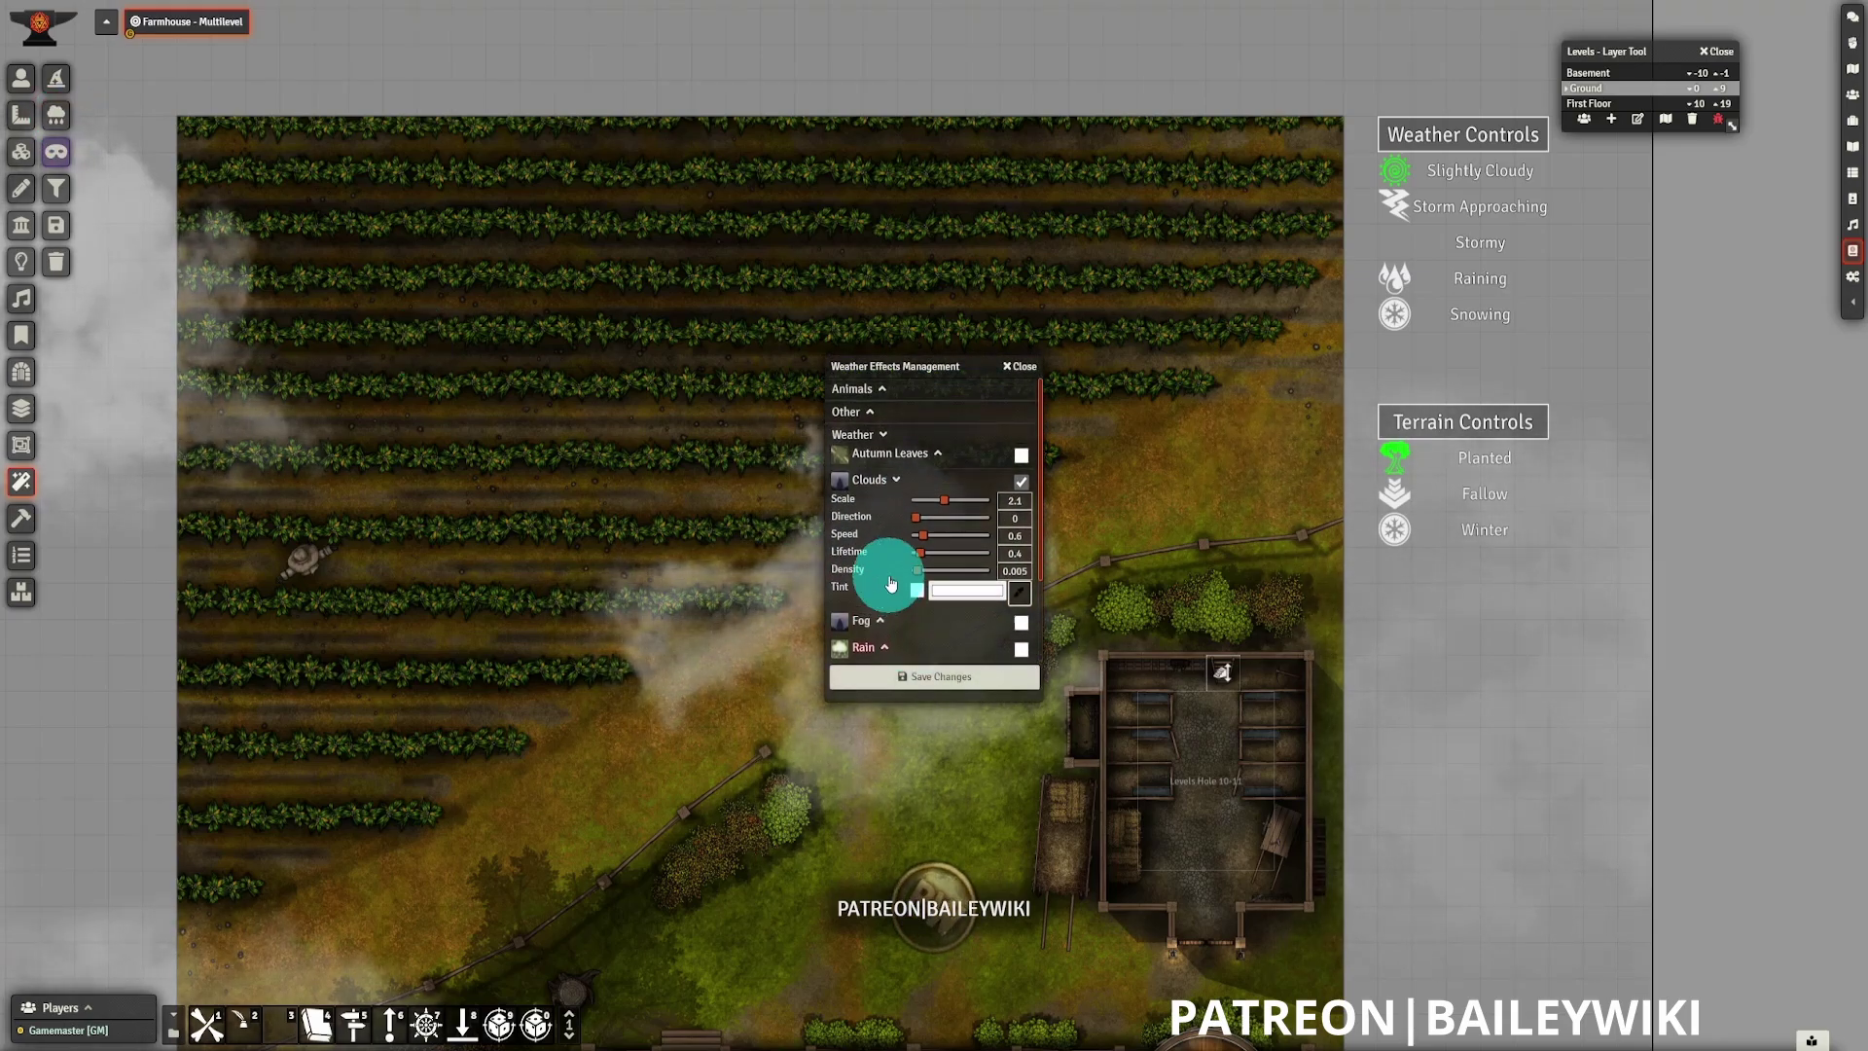
click(927, 535)
click(923, 553)
click(925, 570)
- Enable a dark grey cloud tint of RGB 96, 87, 87 and set the cloud density to 0.022
click(917, 589)
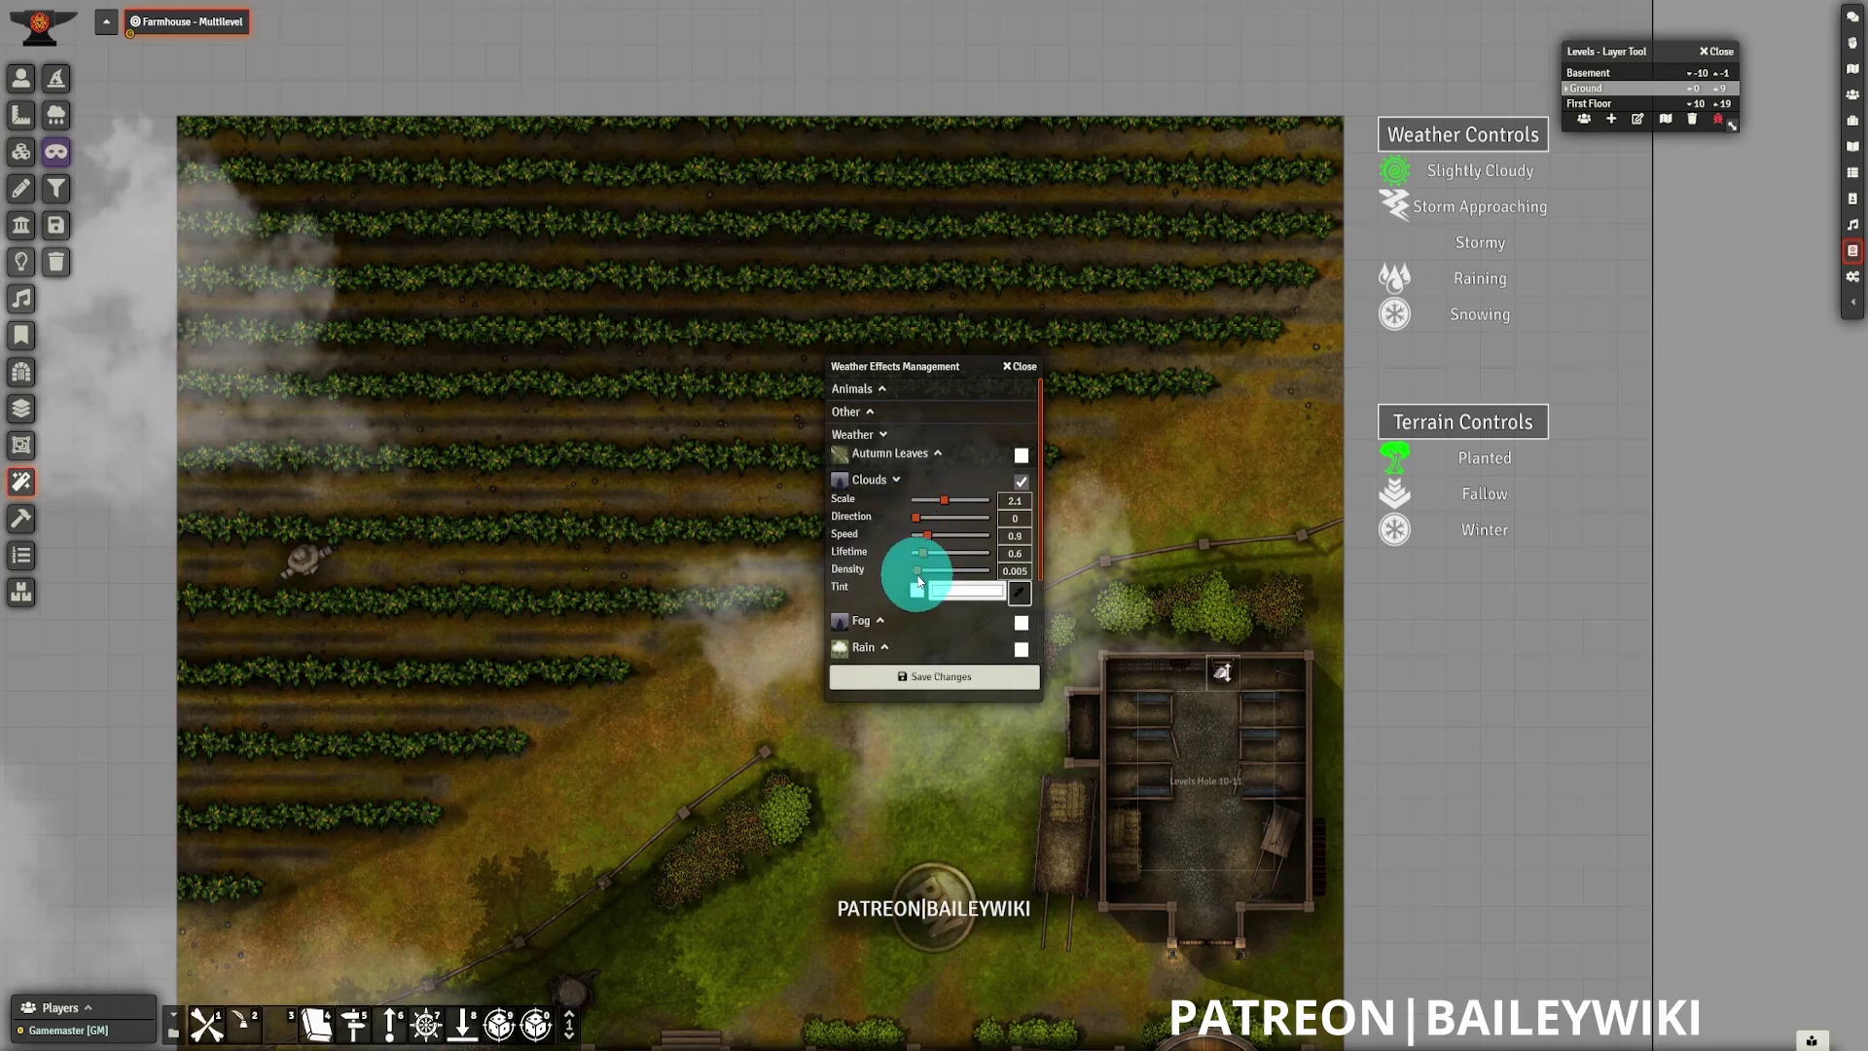
click(967, 590)
click(950, 665)
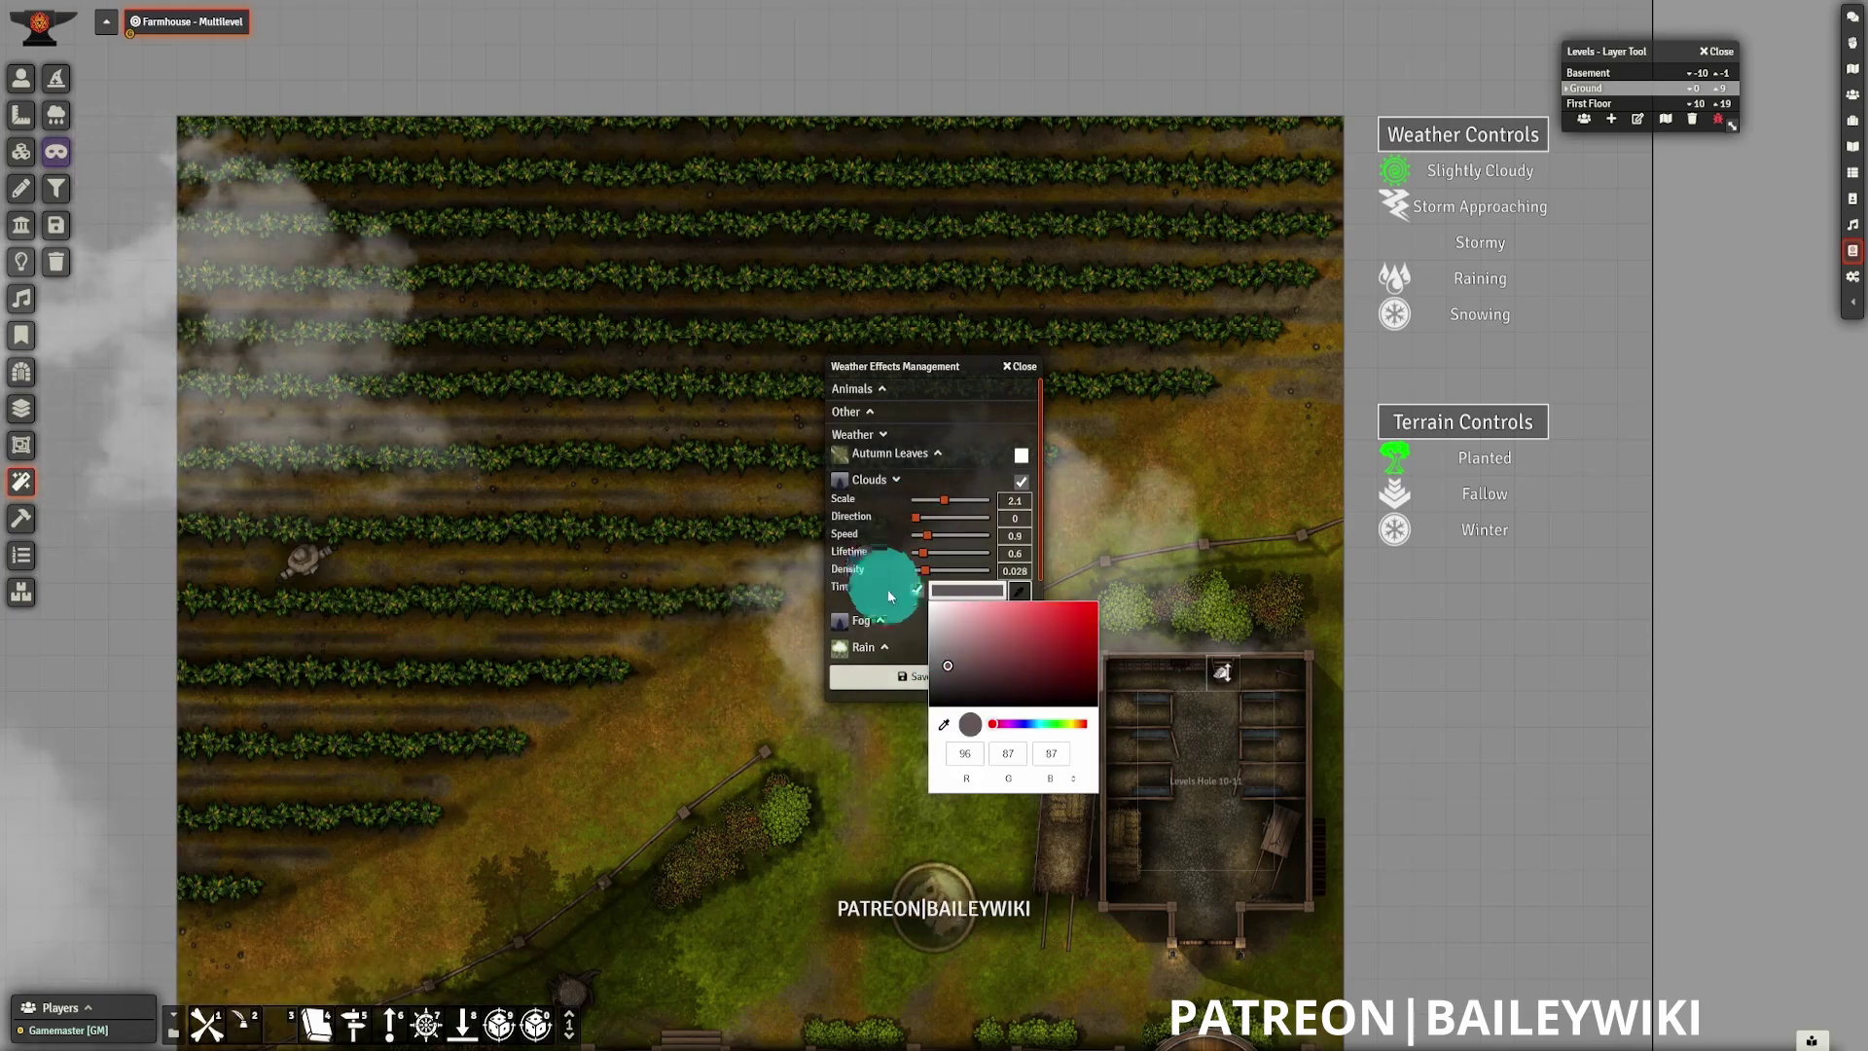
click(923, 570)
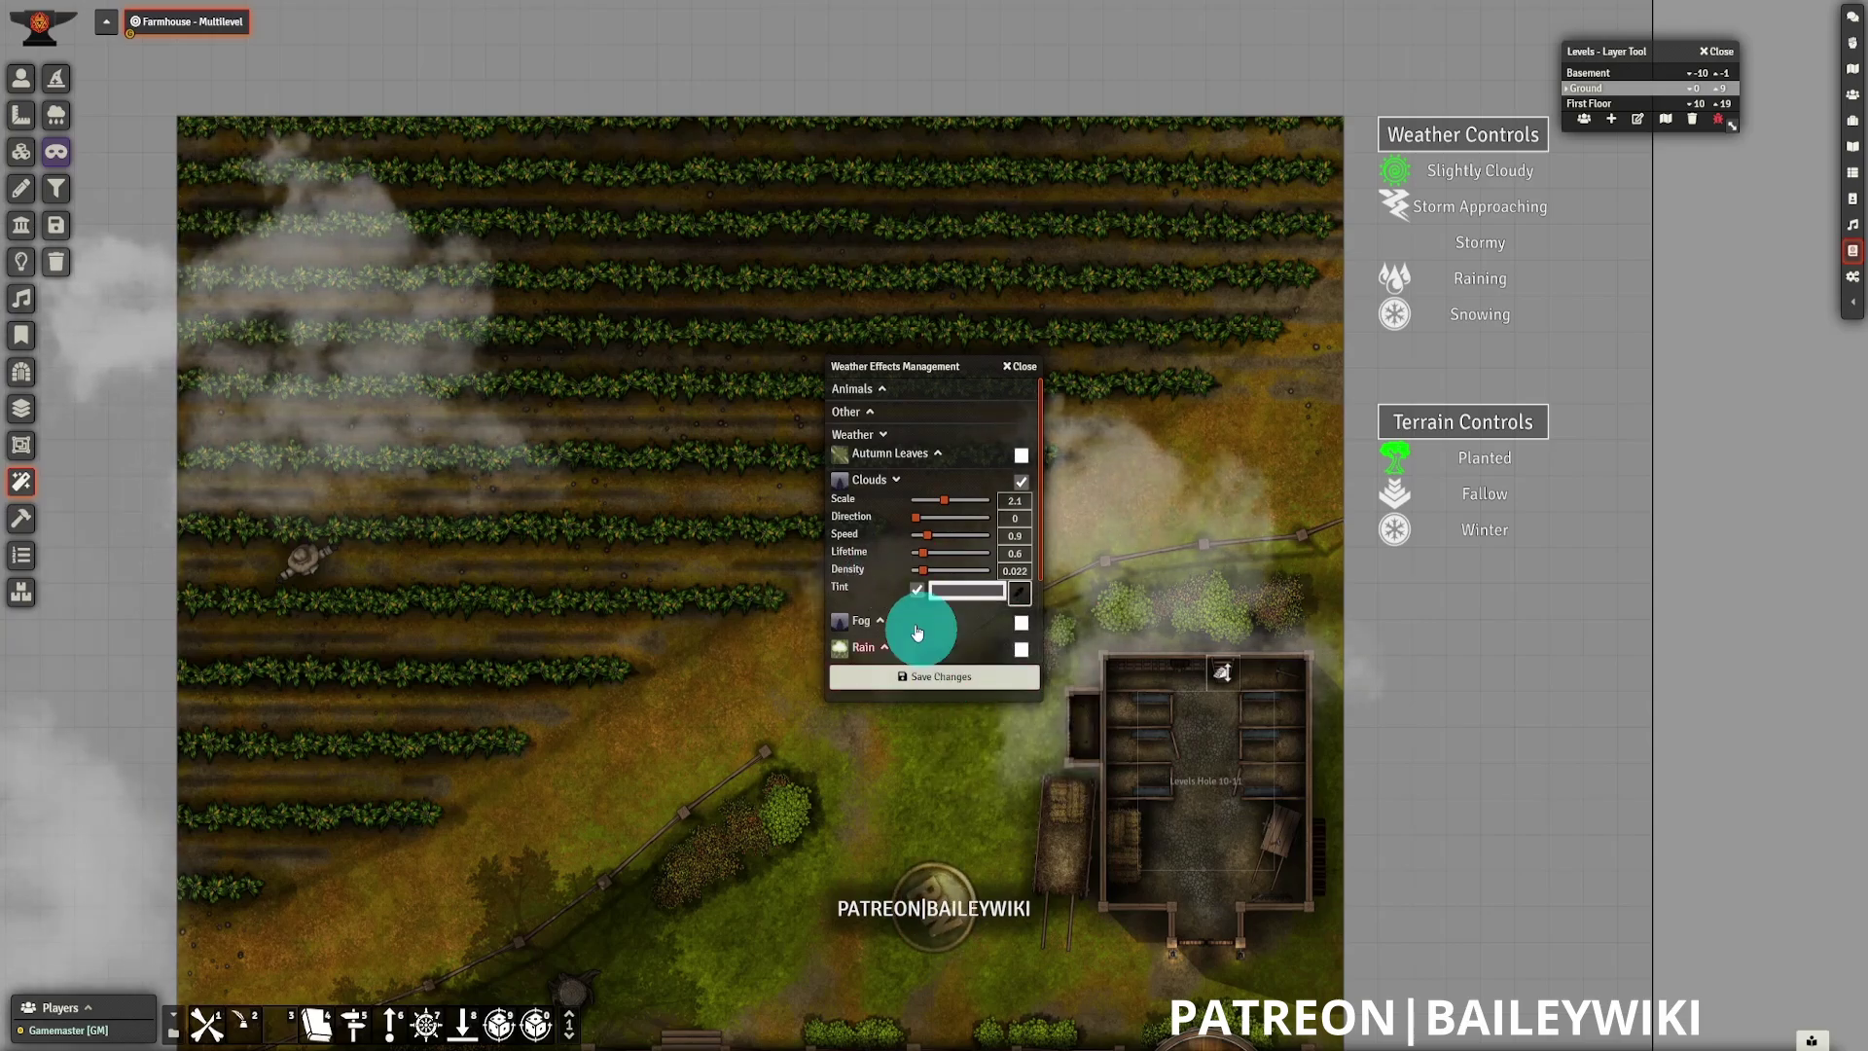
- Enable the Rain Topdown effect, save the weather changes and close the weather effects settings
scroll(935, 584, down, 3)
click(1021, 564)
click(925, 671)
click(932, 564)
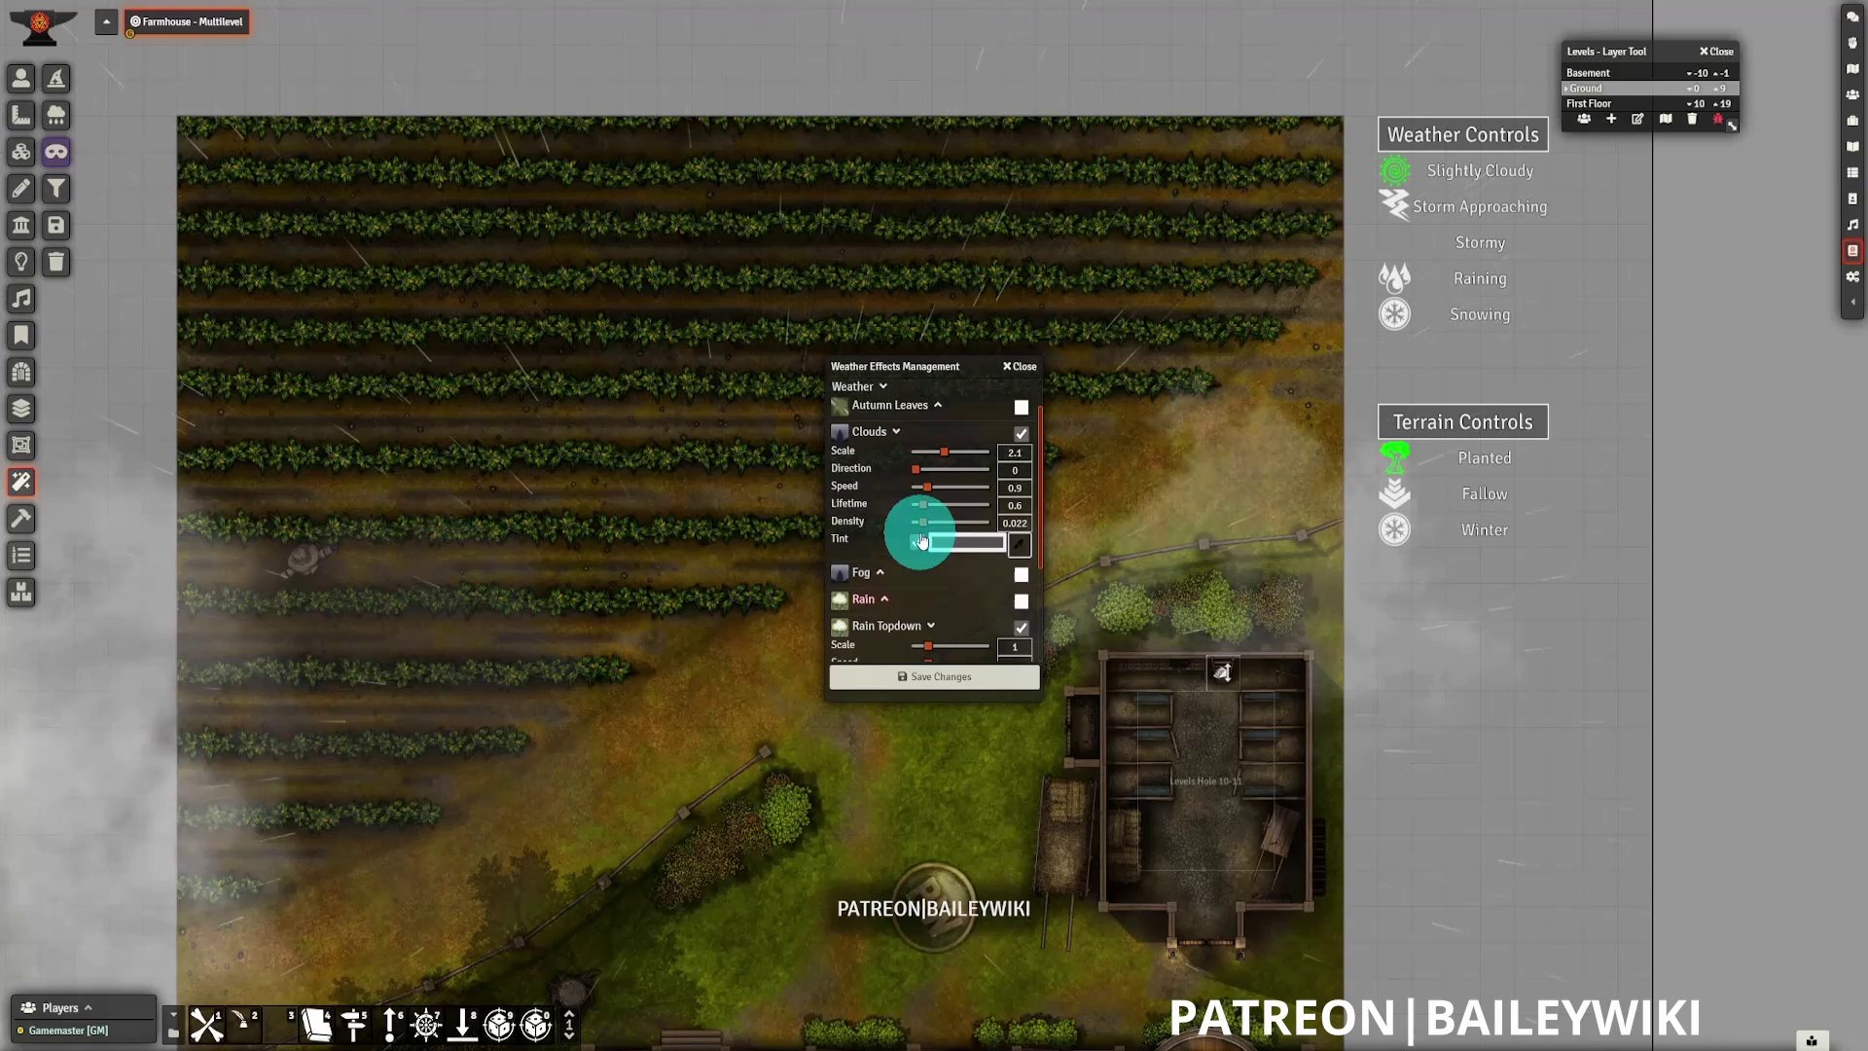
scroll(909, 529, up, 3)
click(1020, 366)
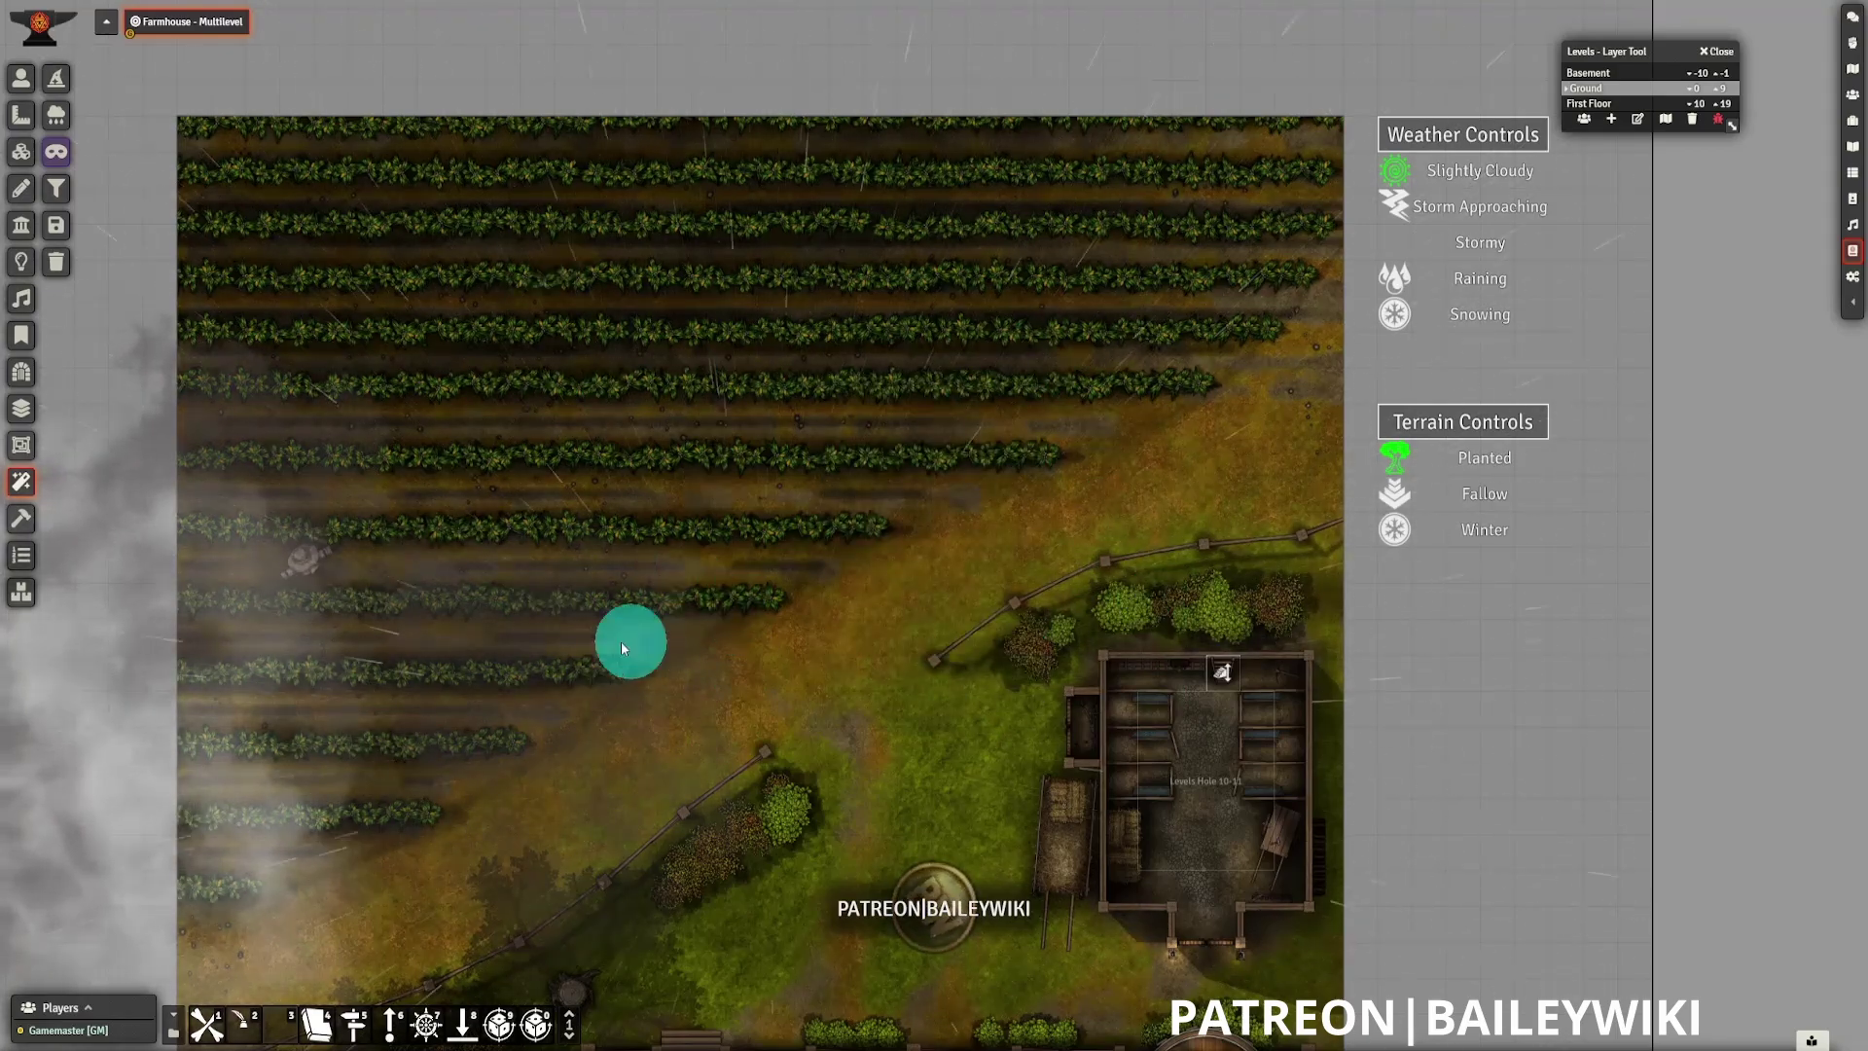
- Enable the Lightning filter effect, save the filter changes and close the filter settings
click(56, 189)
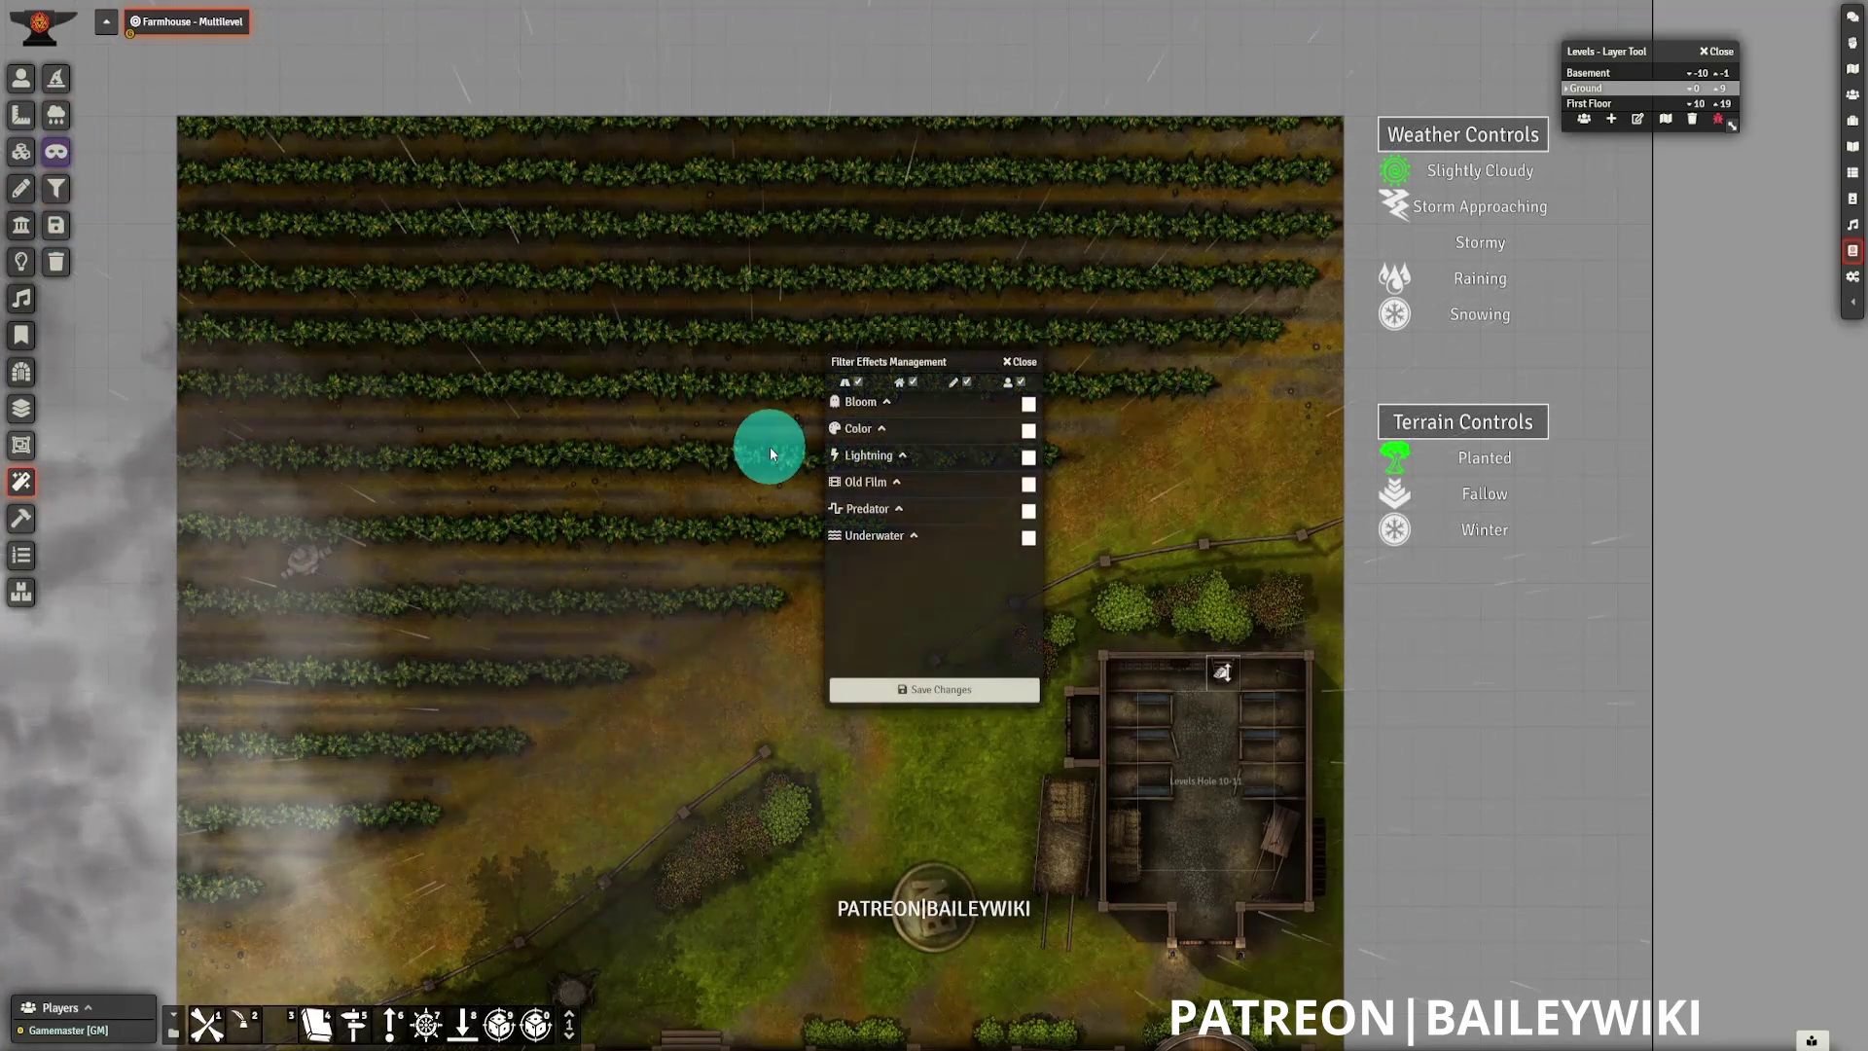
click(1028, 457)
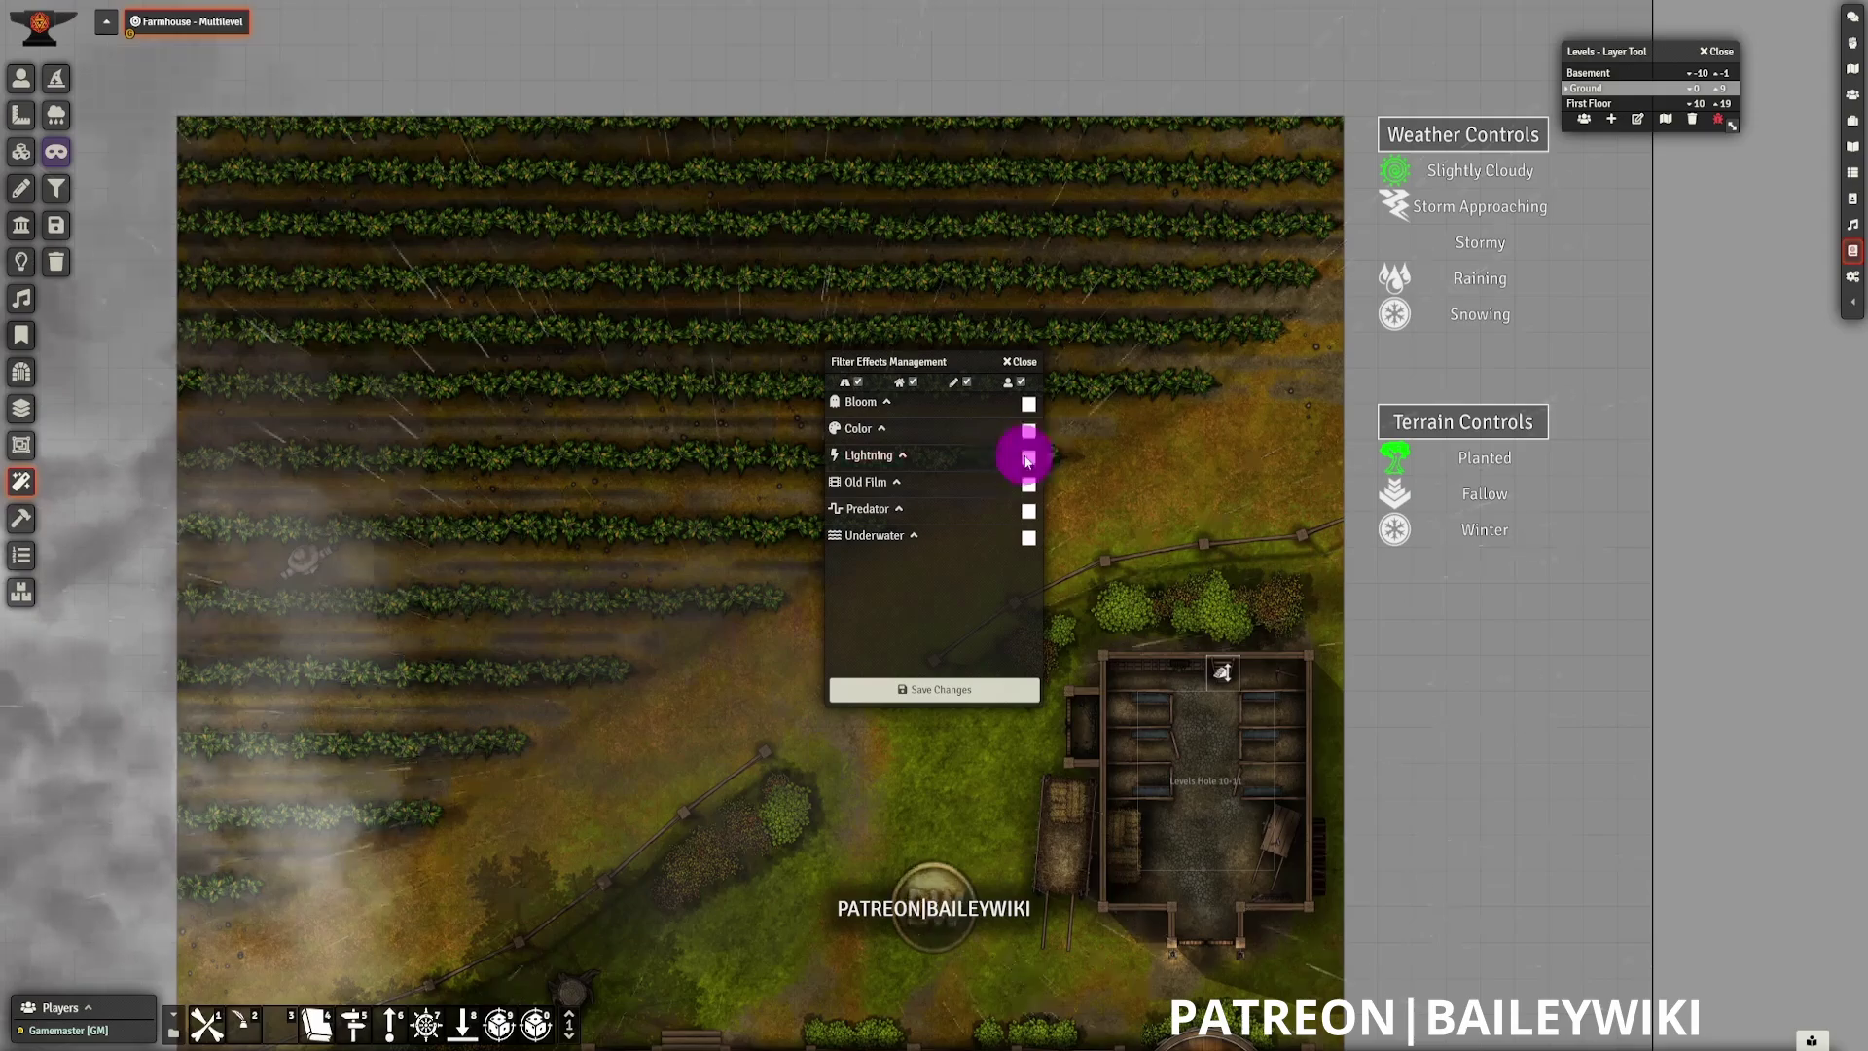
click(902, 458)
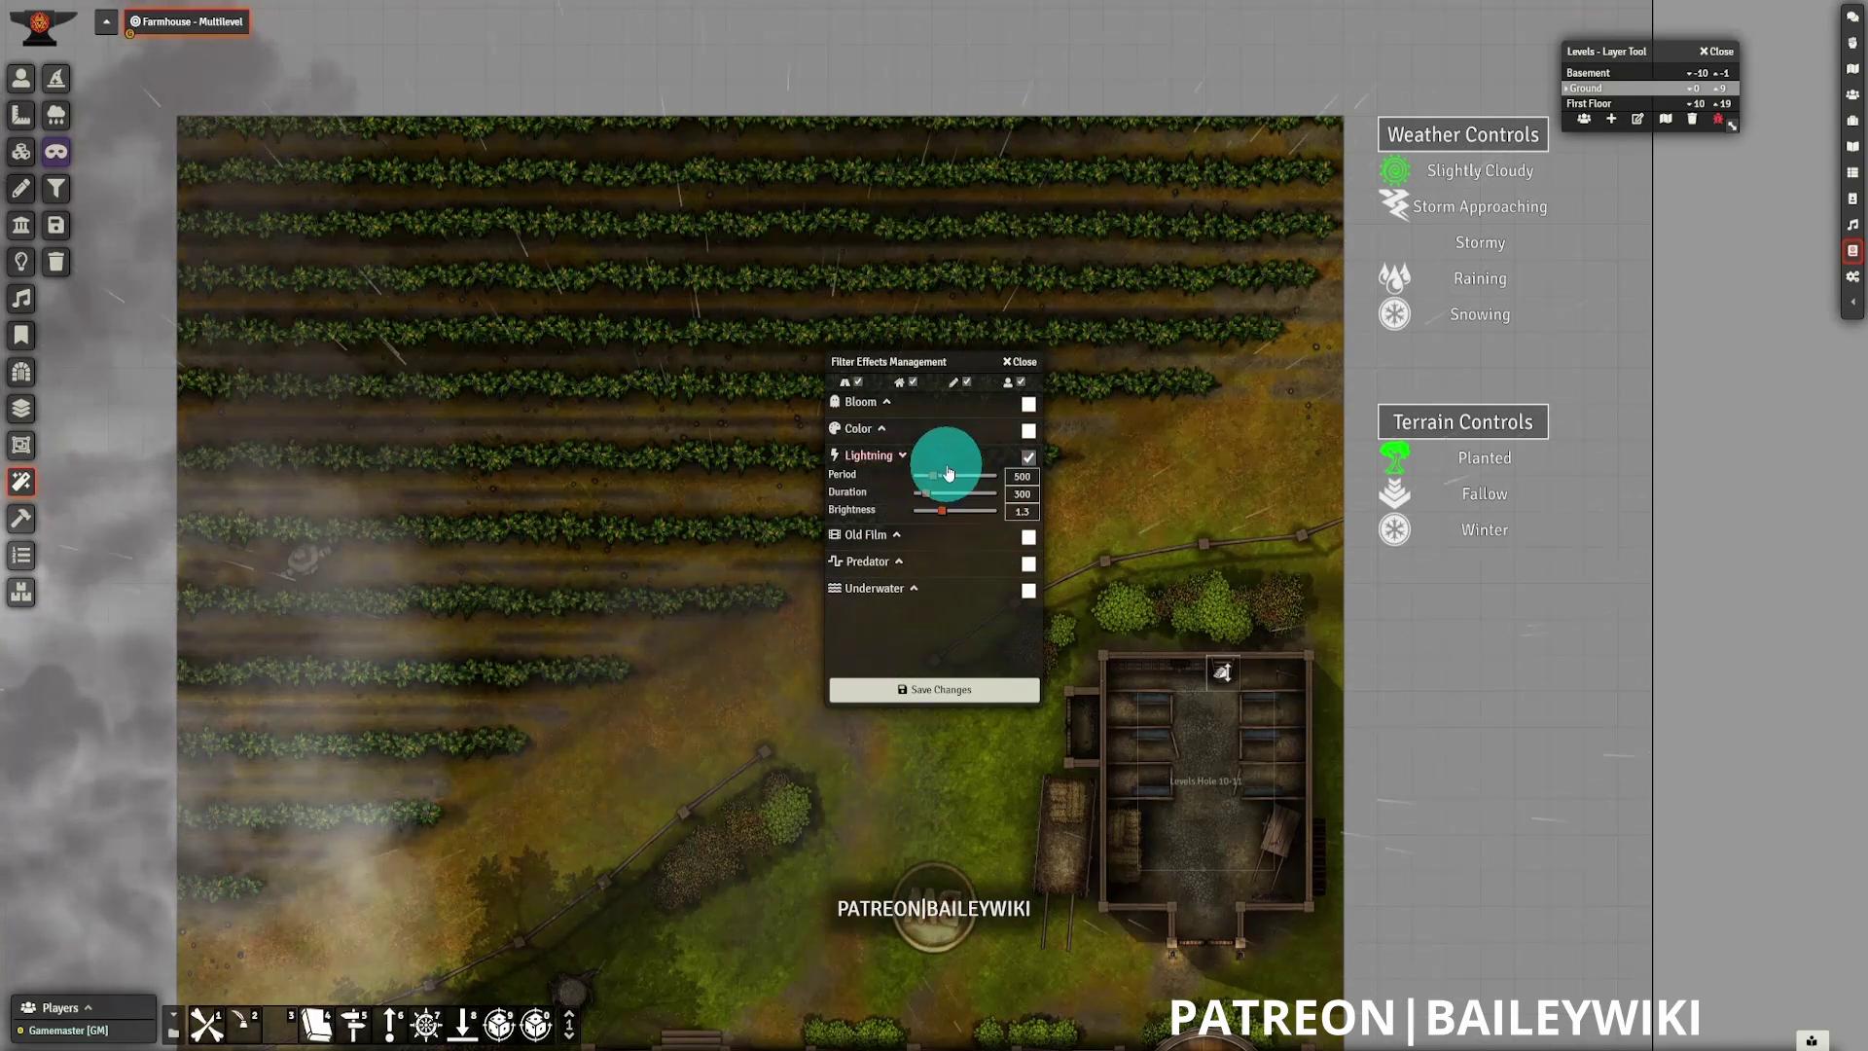
click(959, 691)
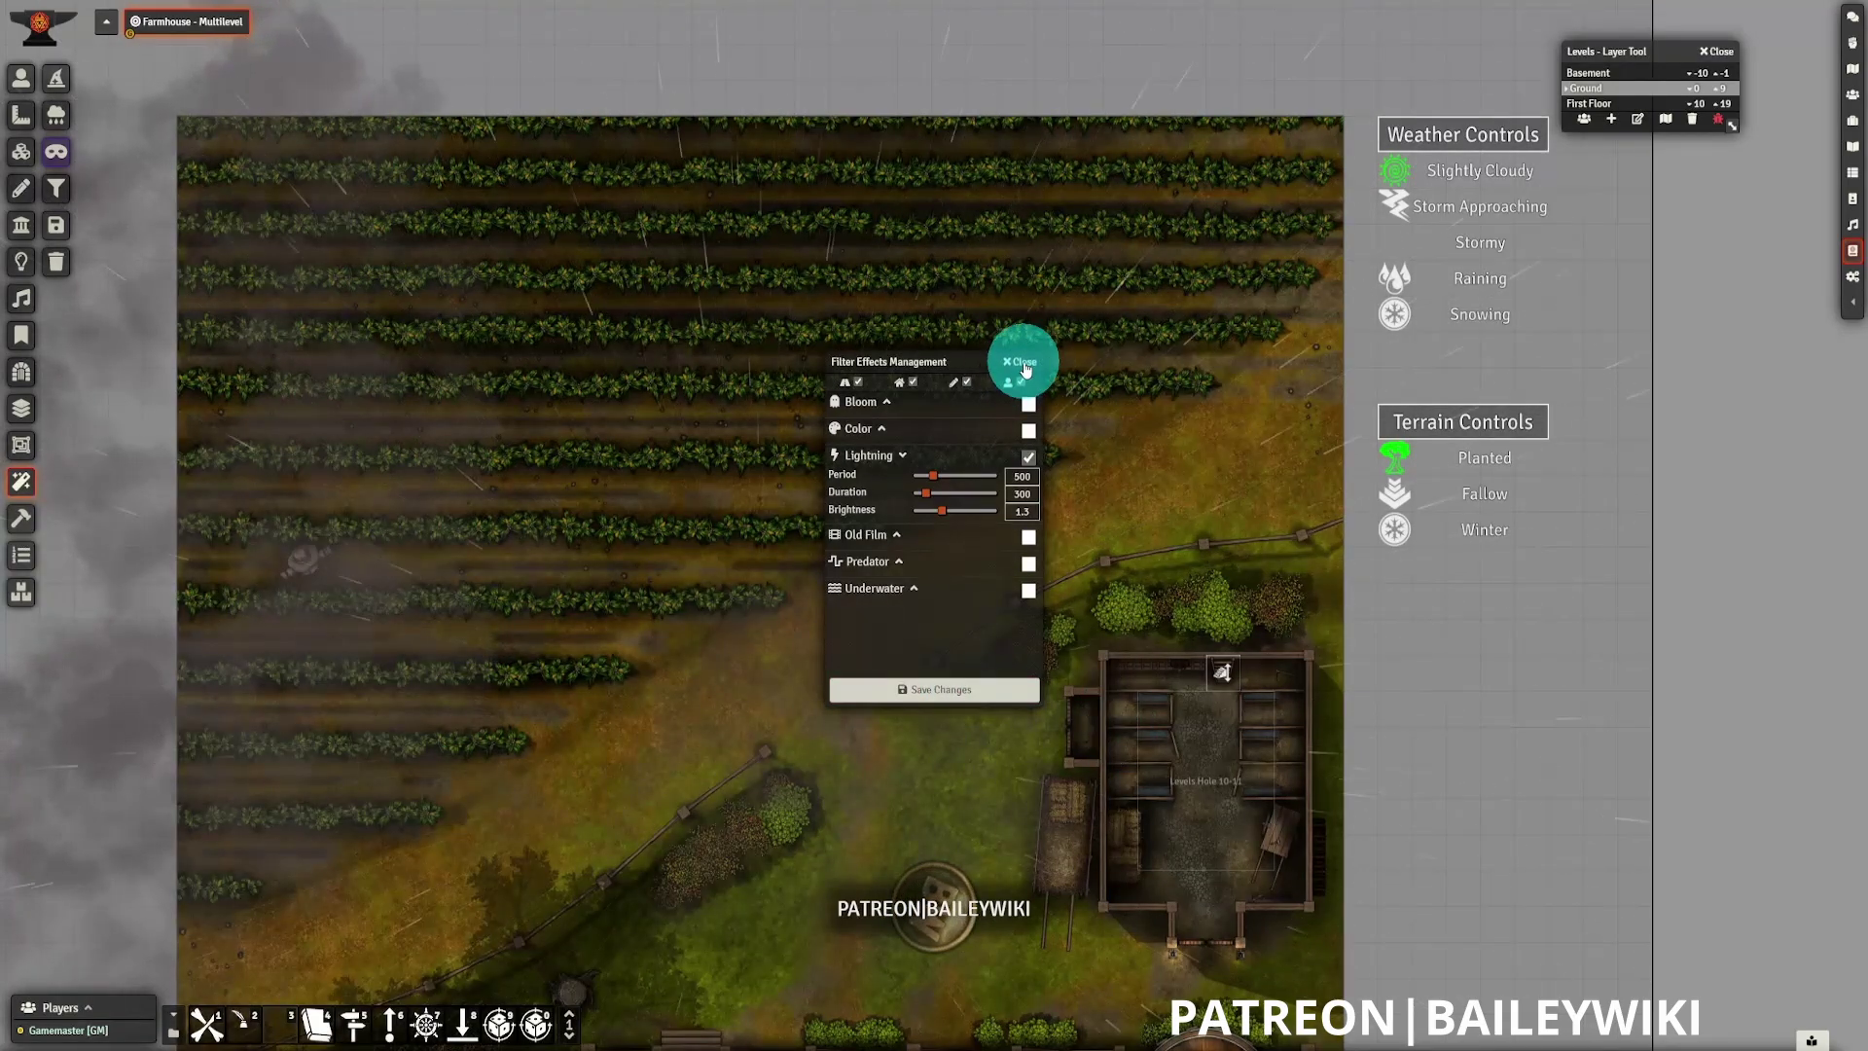
click(1022, 362)
- Set the clouds' speed to 1.1 and scale to 2.3 in the weather effects settings
click(55, 114)
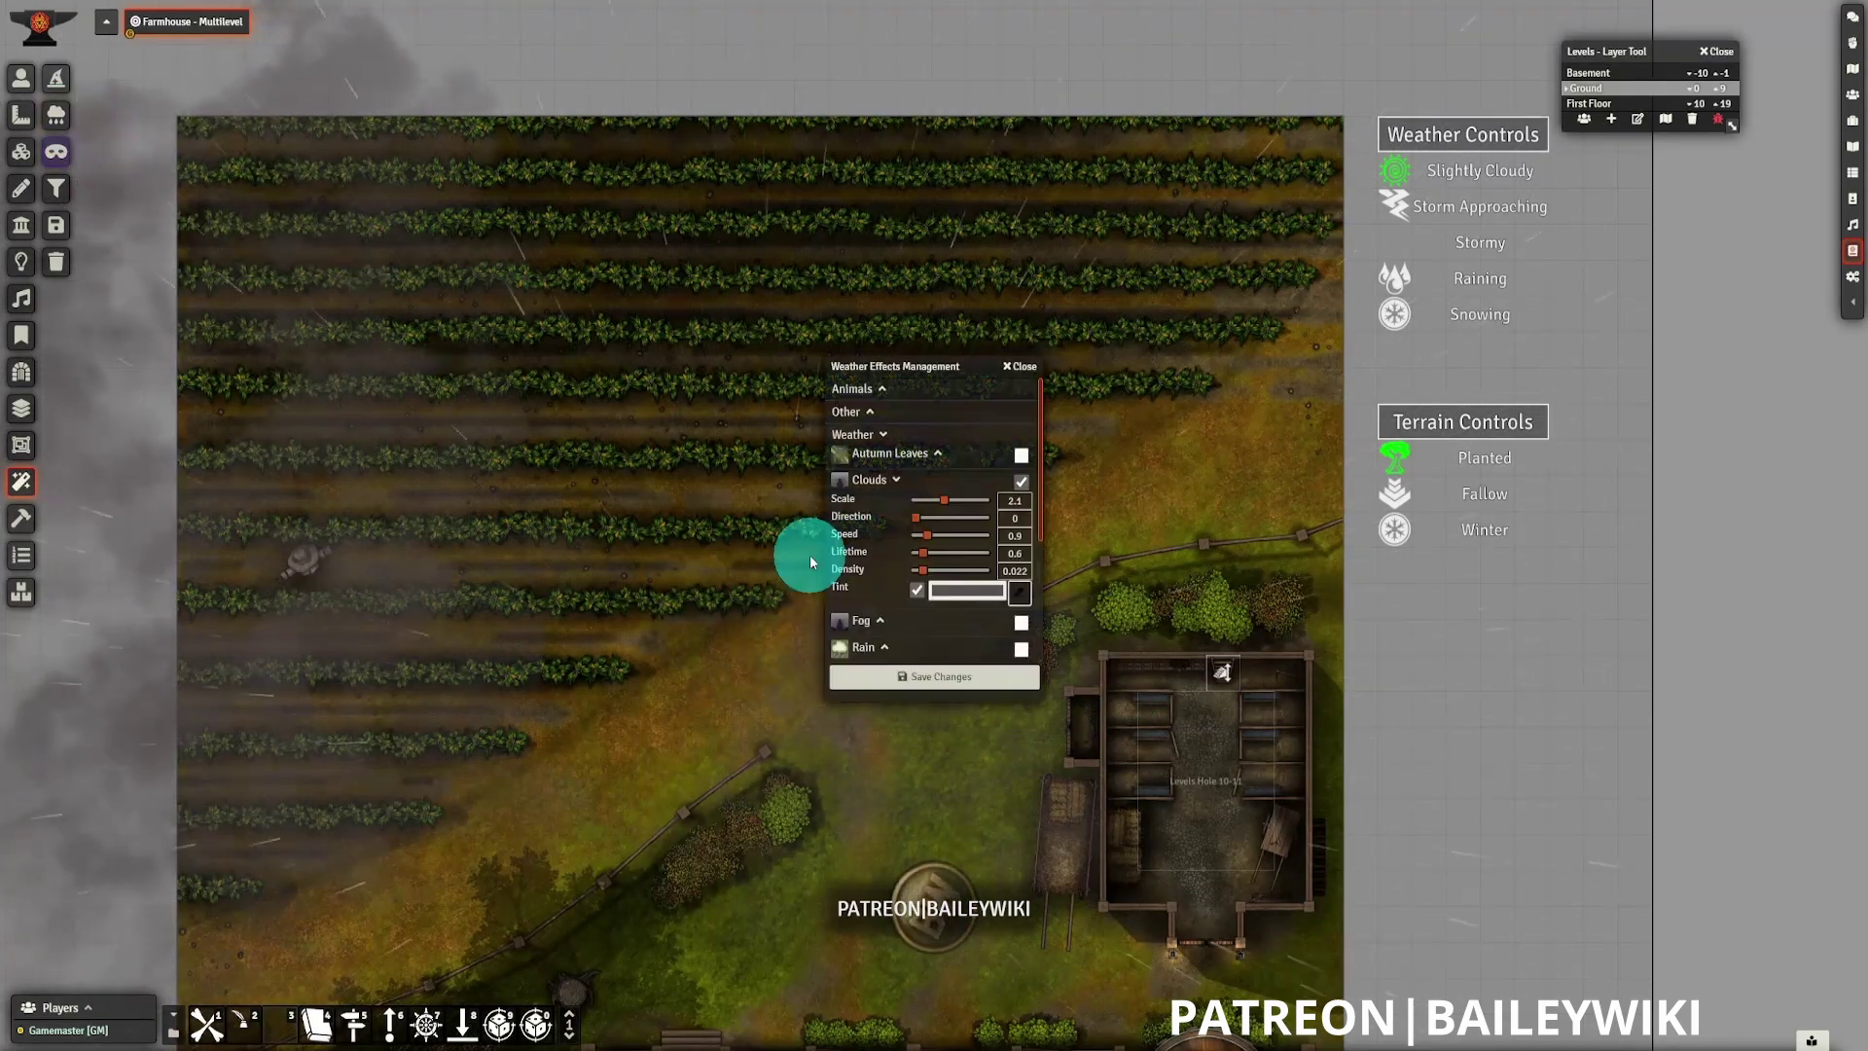
click(928, 535)
click(947, 500)
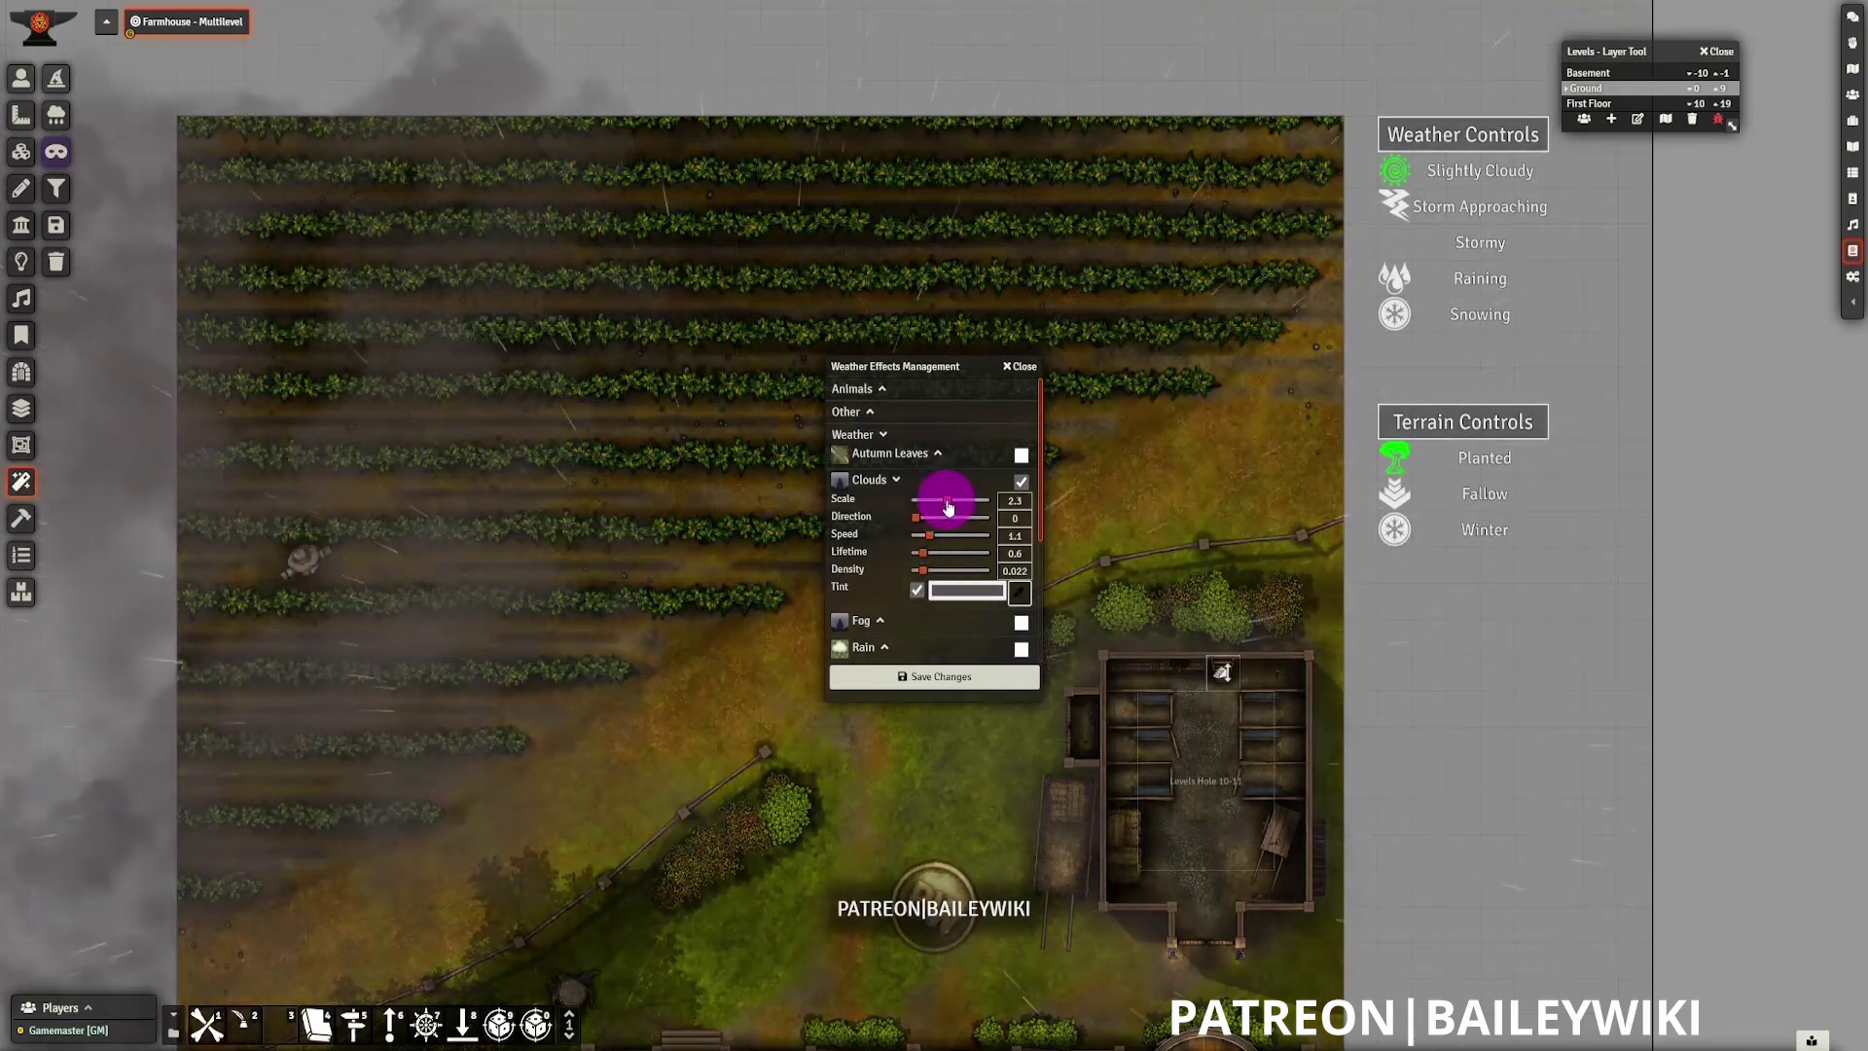
click(1019, 366)
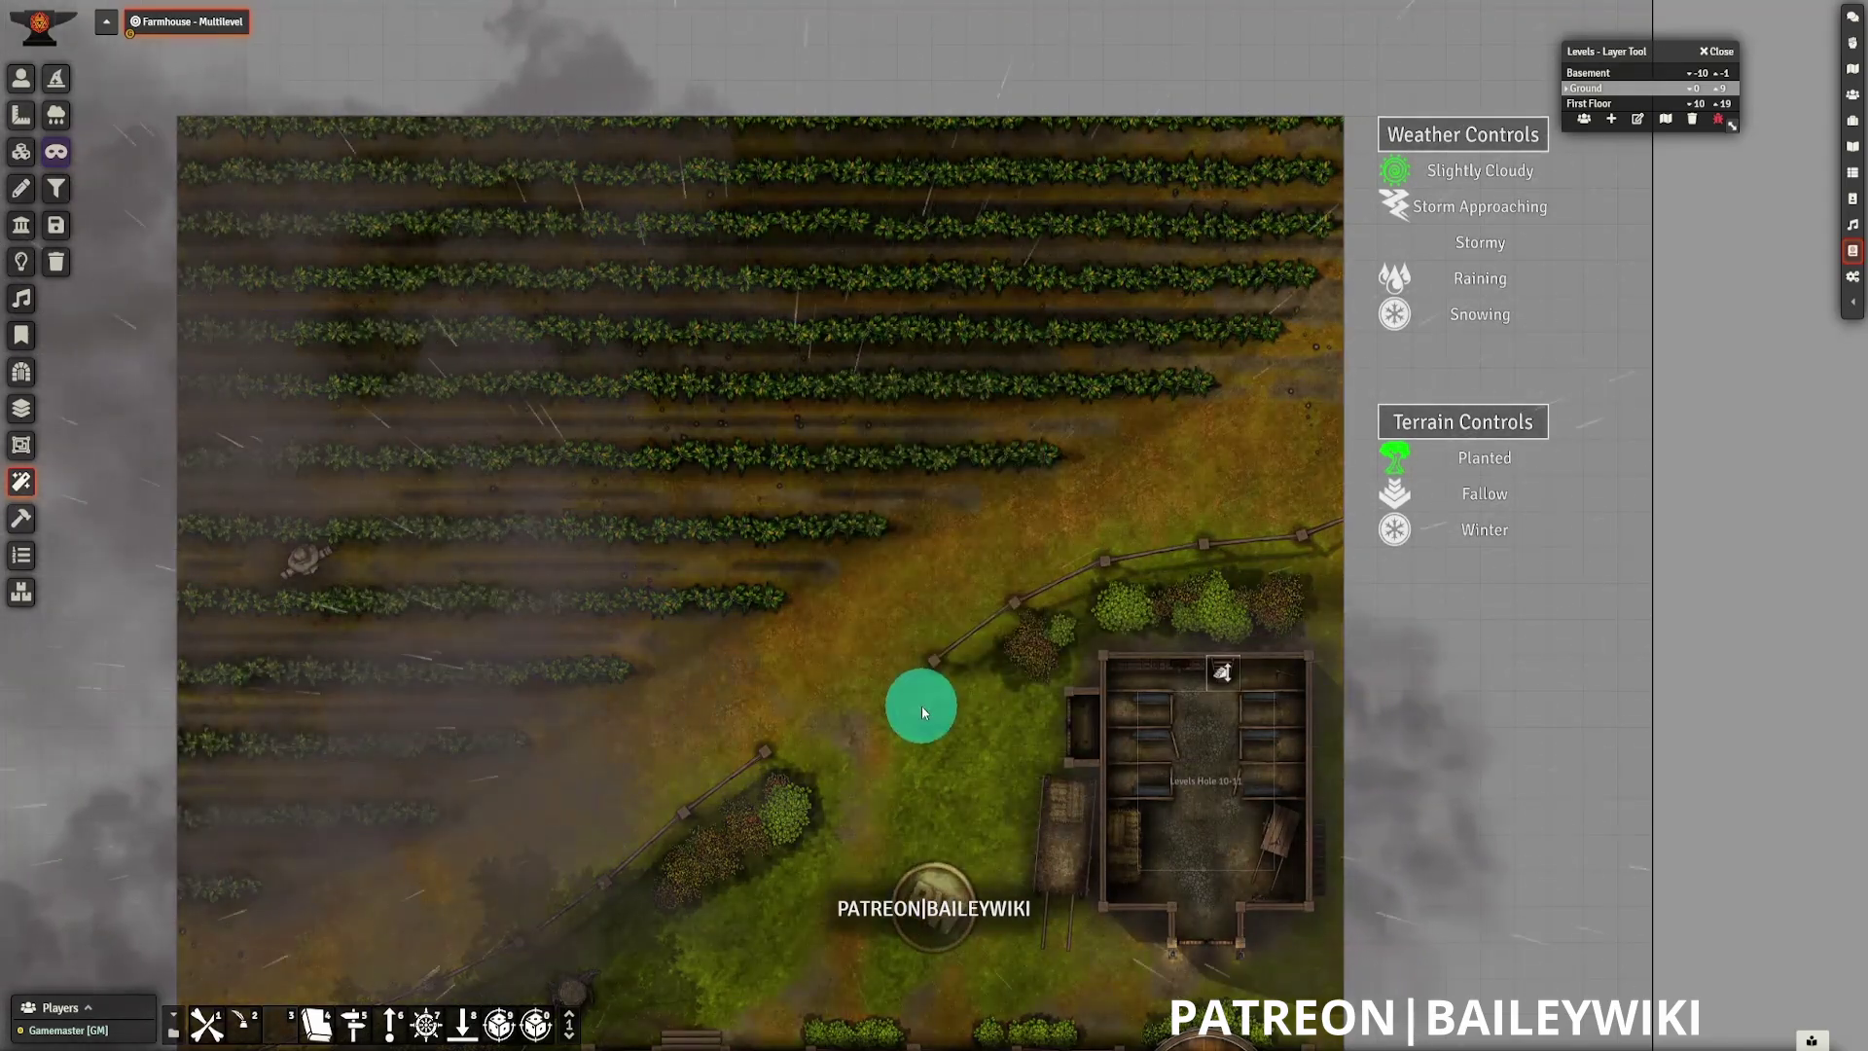
- Lighten the cloud tint to RGB 121, 114, 114 in the weather effects settings
drag(920, 704, 990, 556)
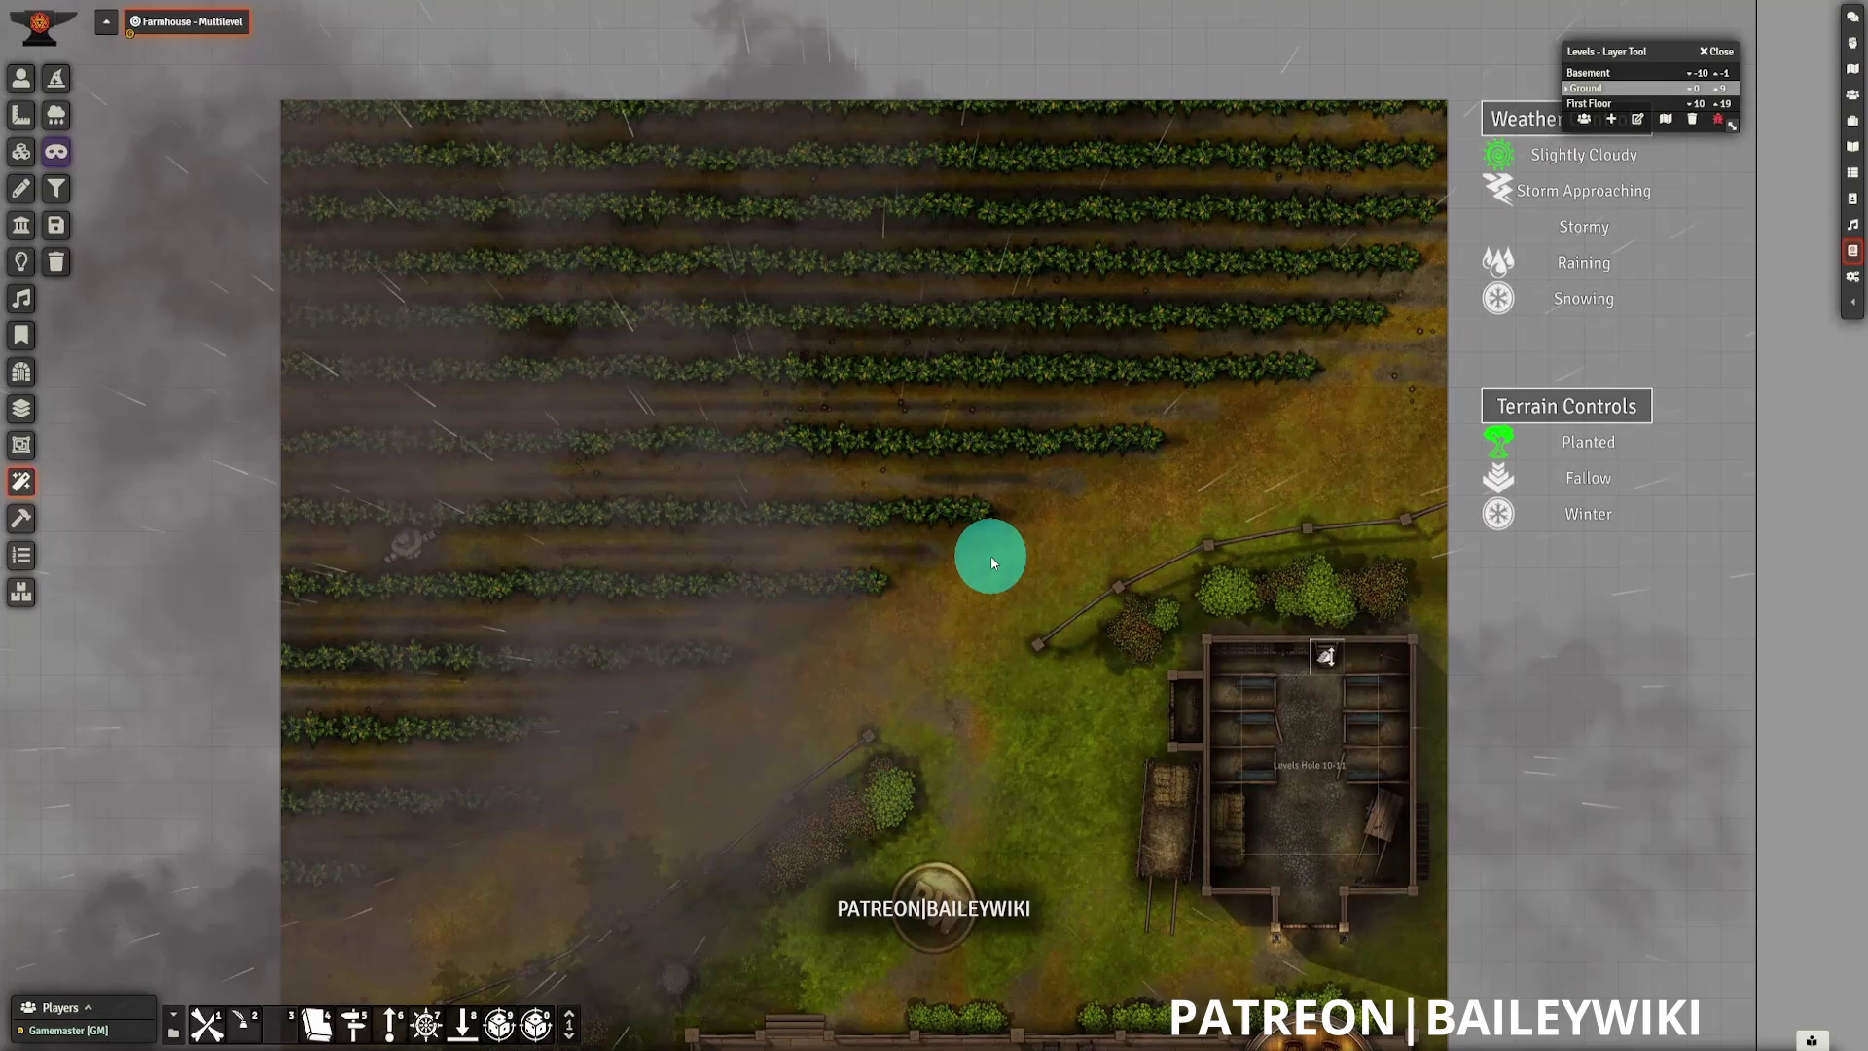
click(56, 115)
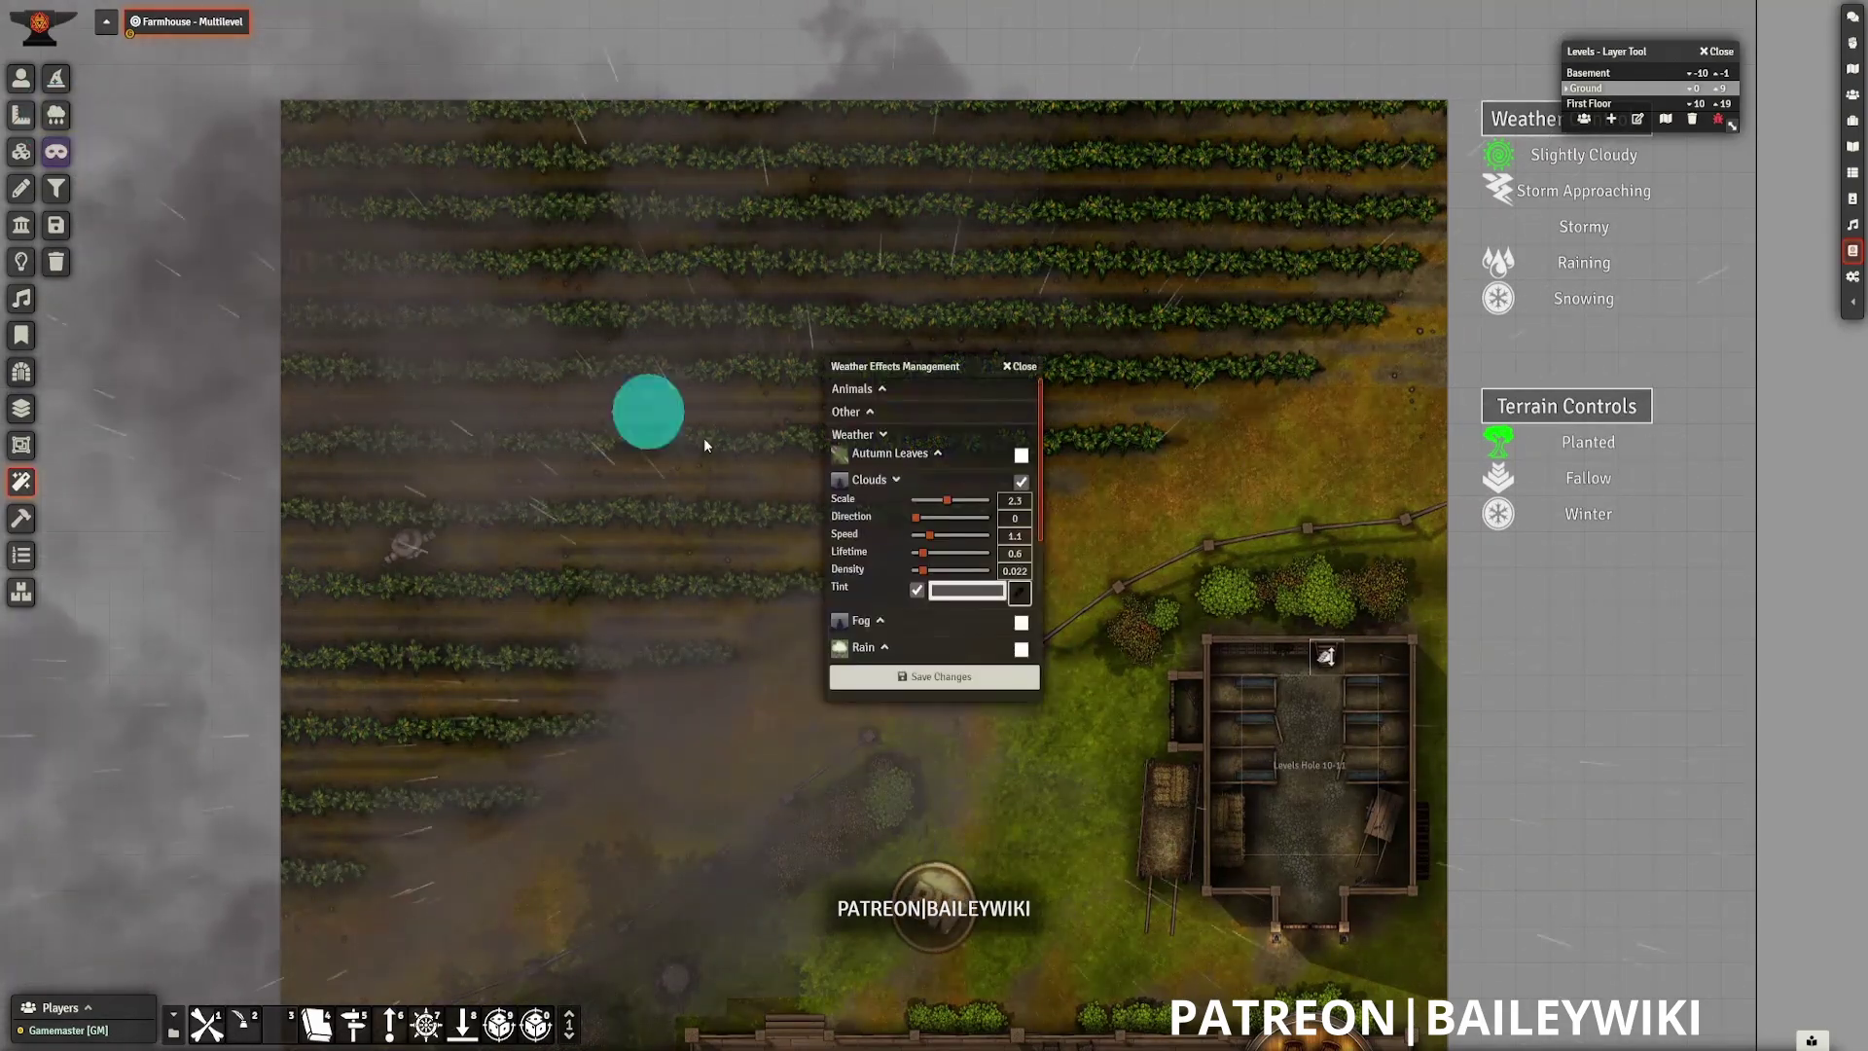
click(966, 590)
click(938, 656)
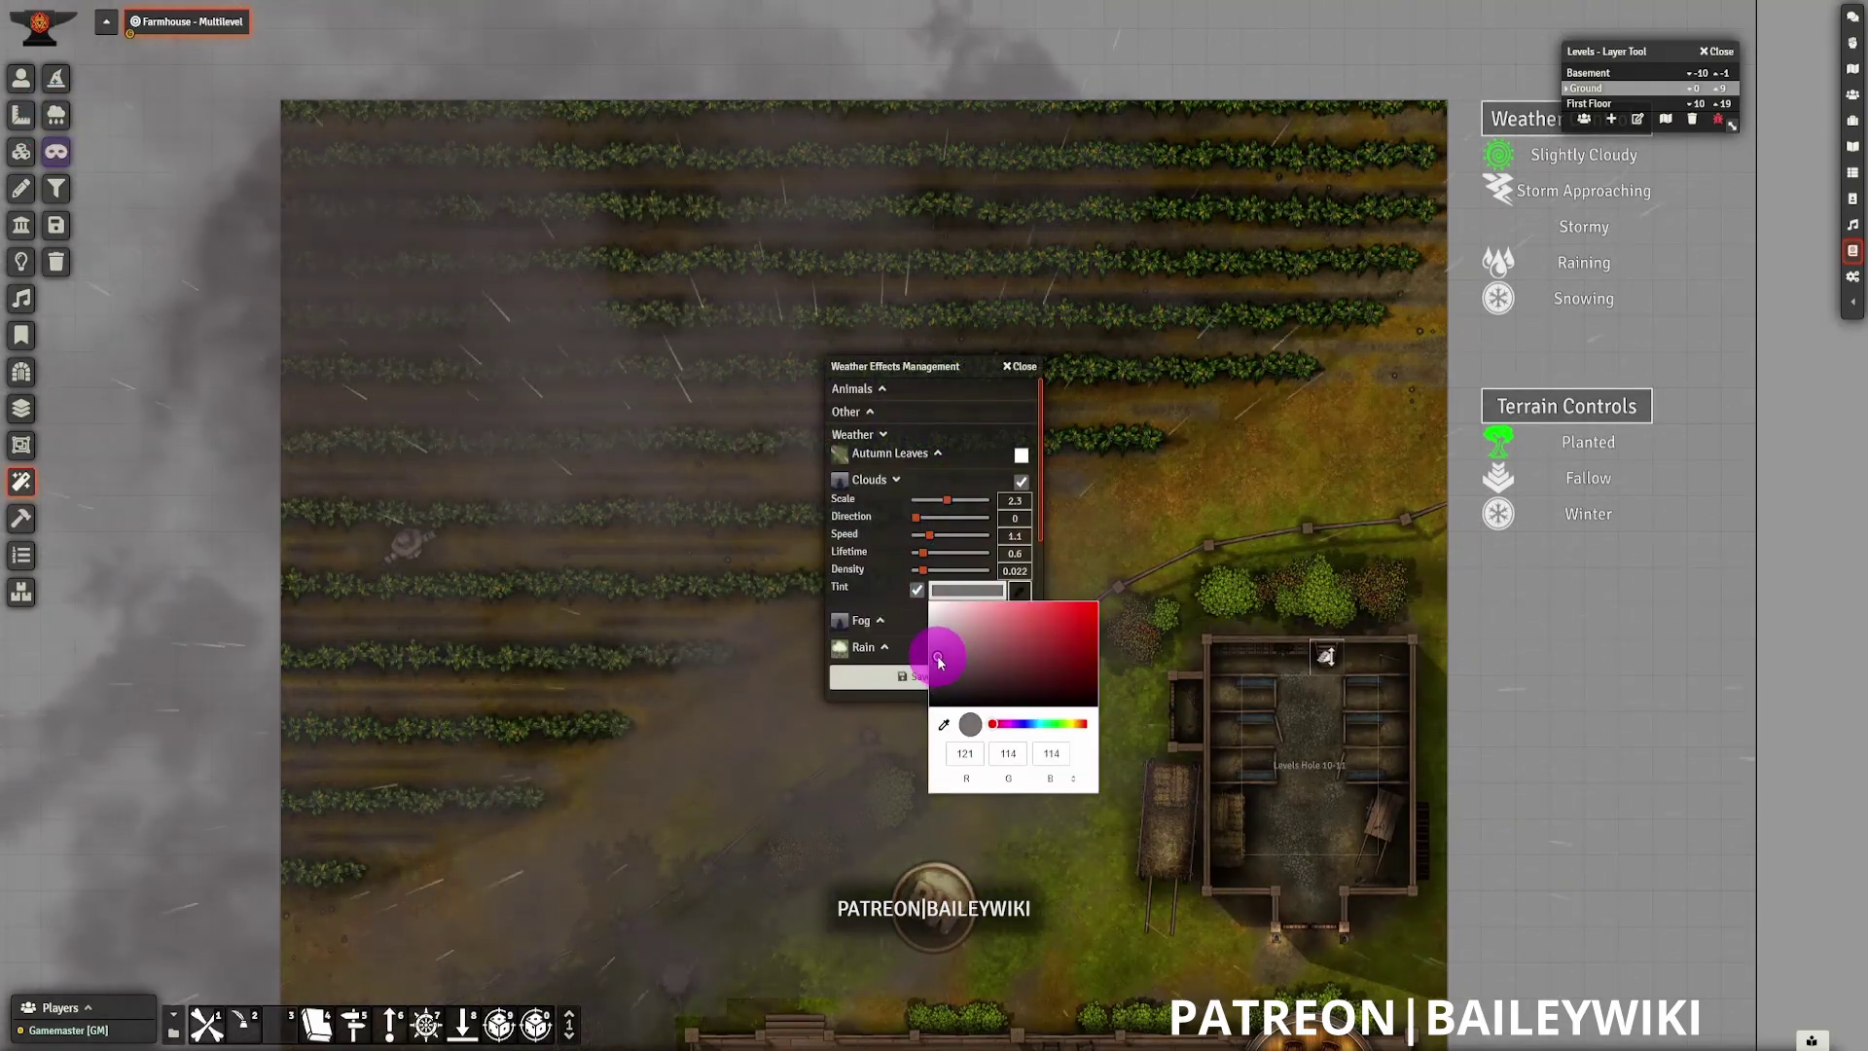
click(1076, 534)
click(1171, 646)
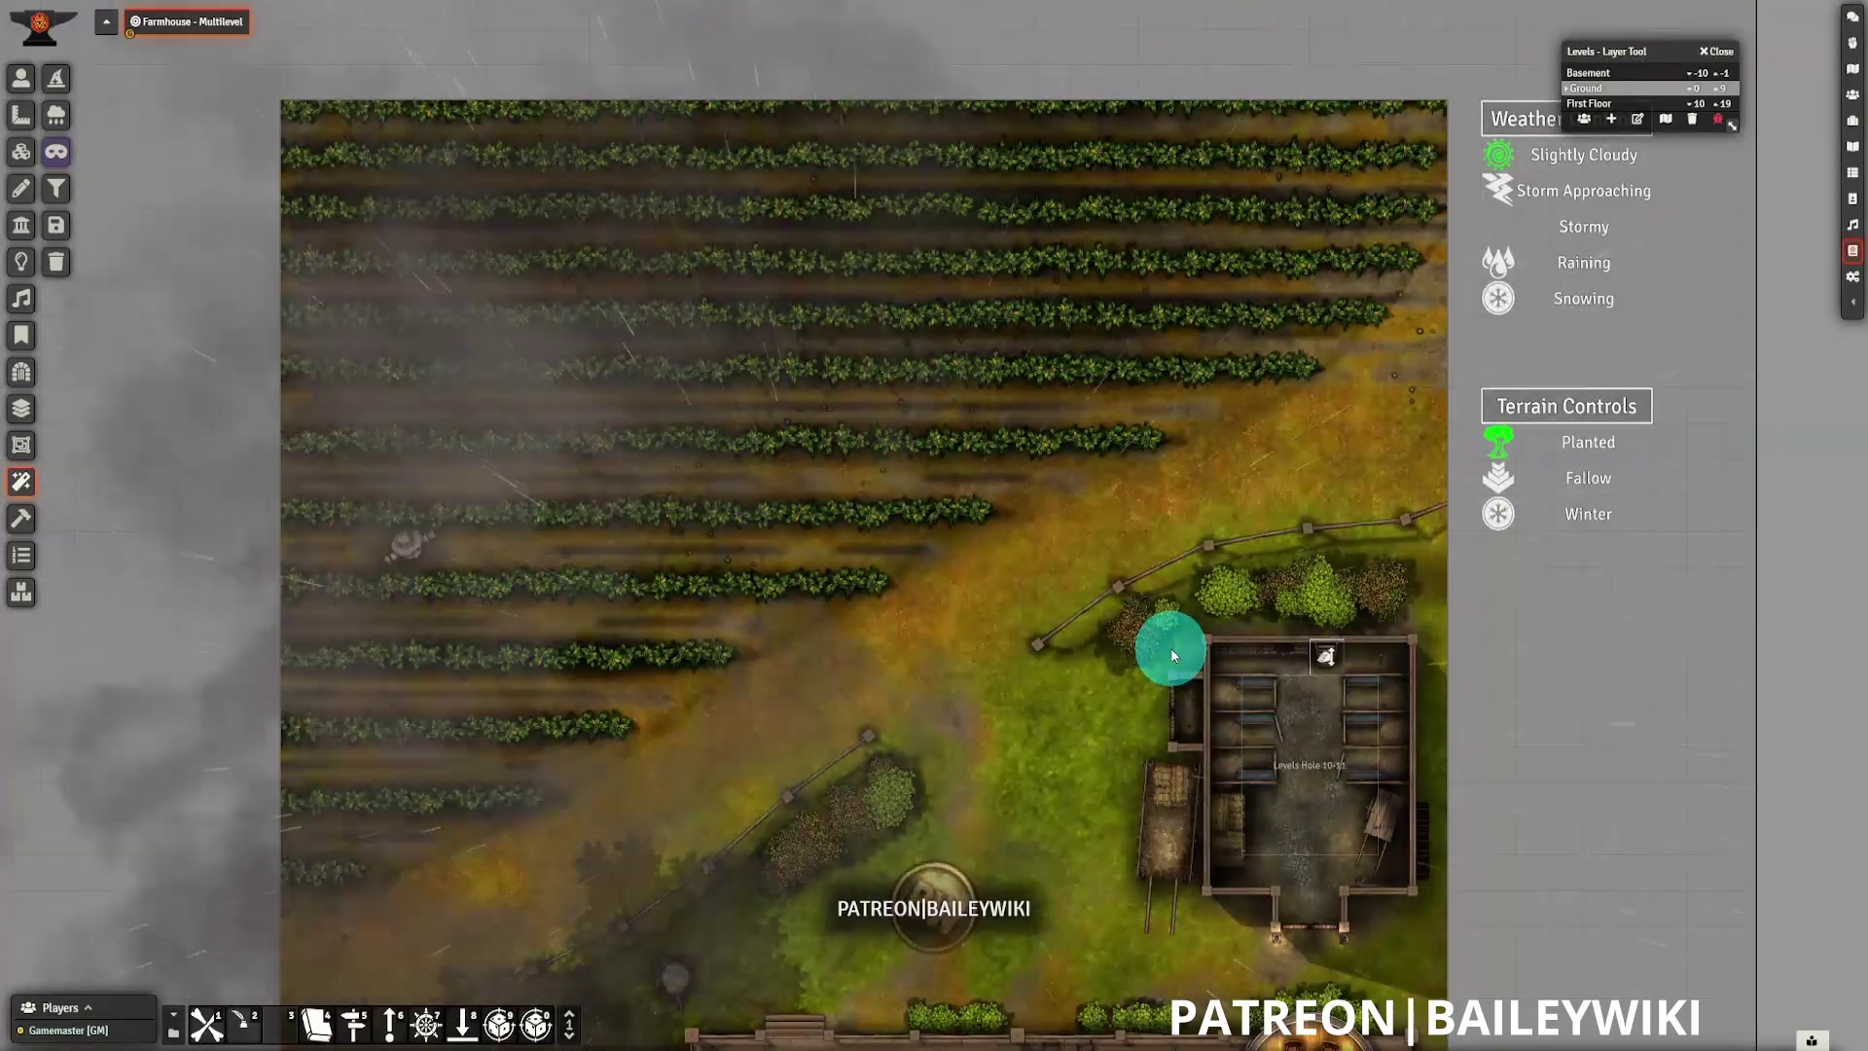
- Save the current weather and filters as a macro, and open it by searching the macros directory for "weather"
click(59, 231)
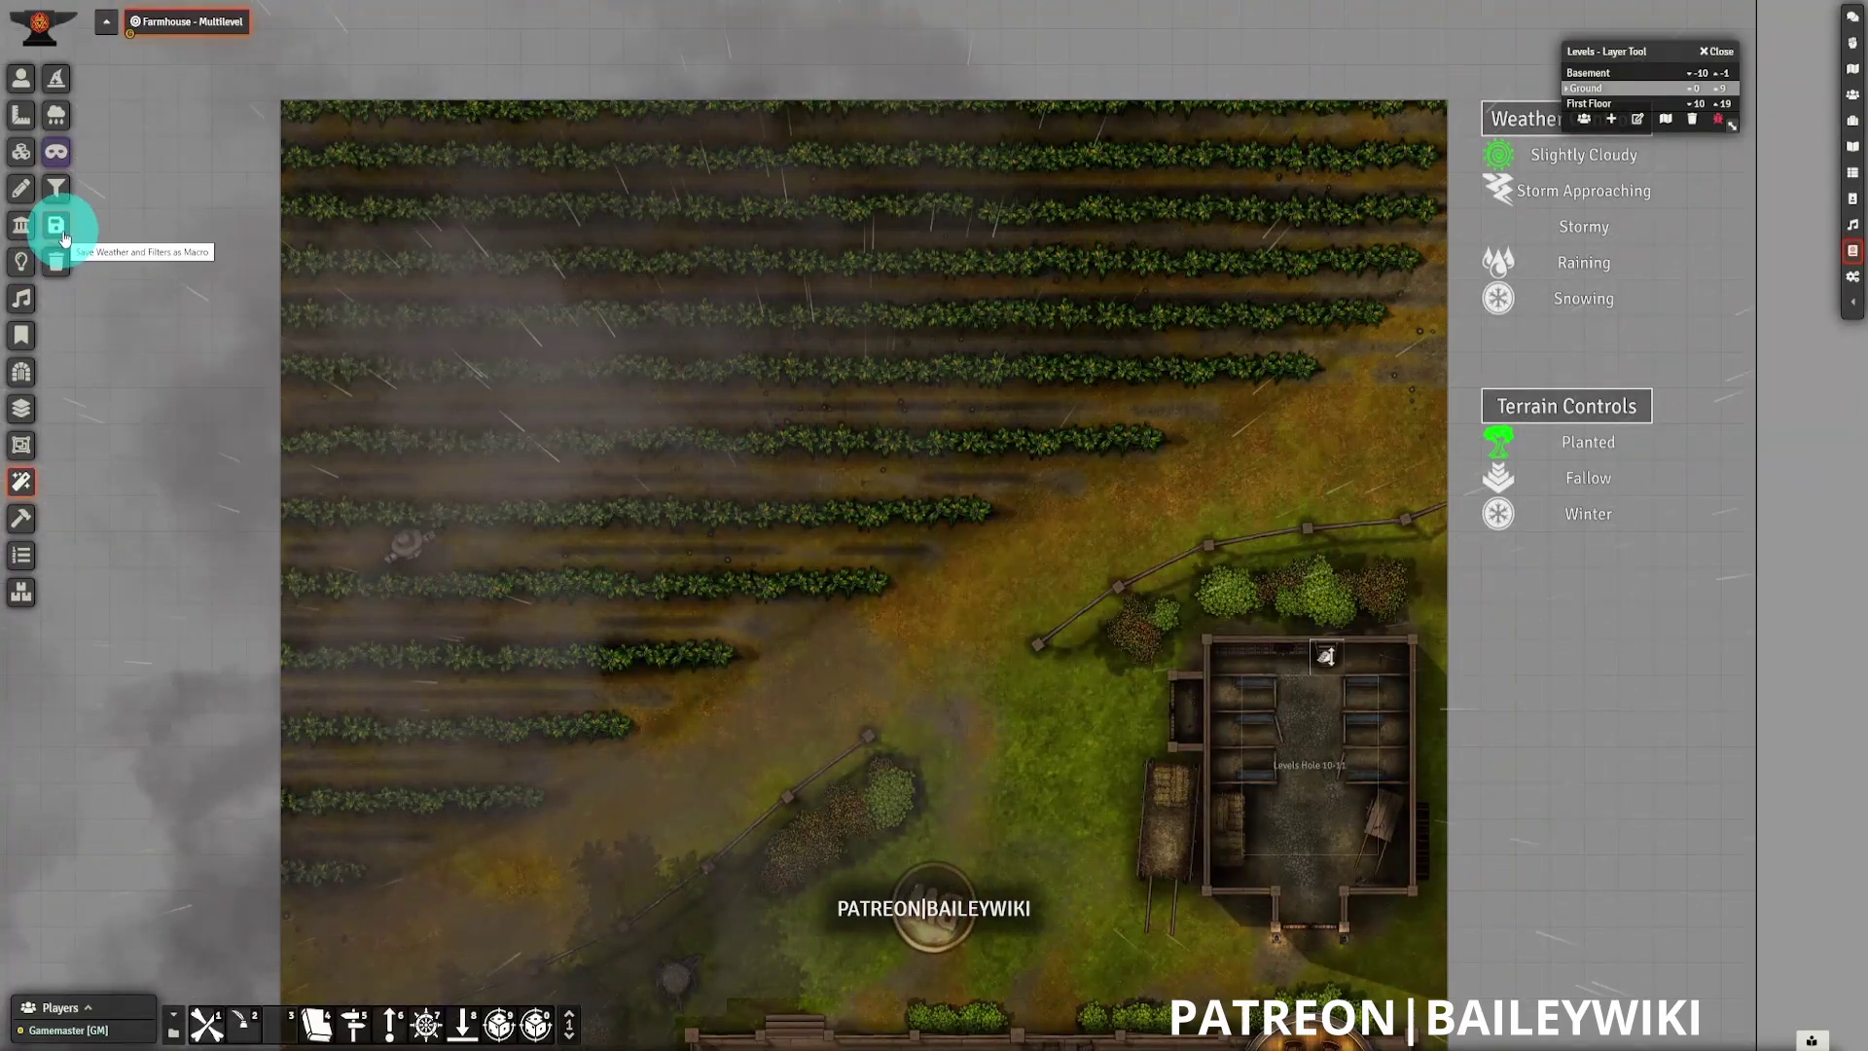
click(59, 231)
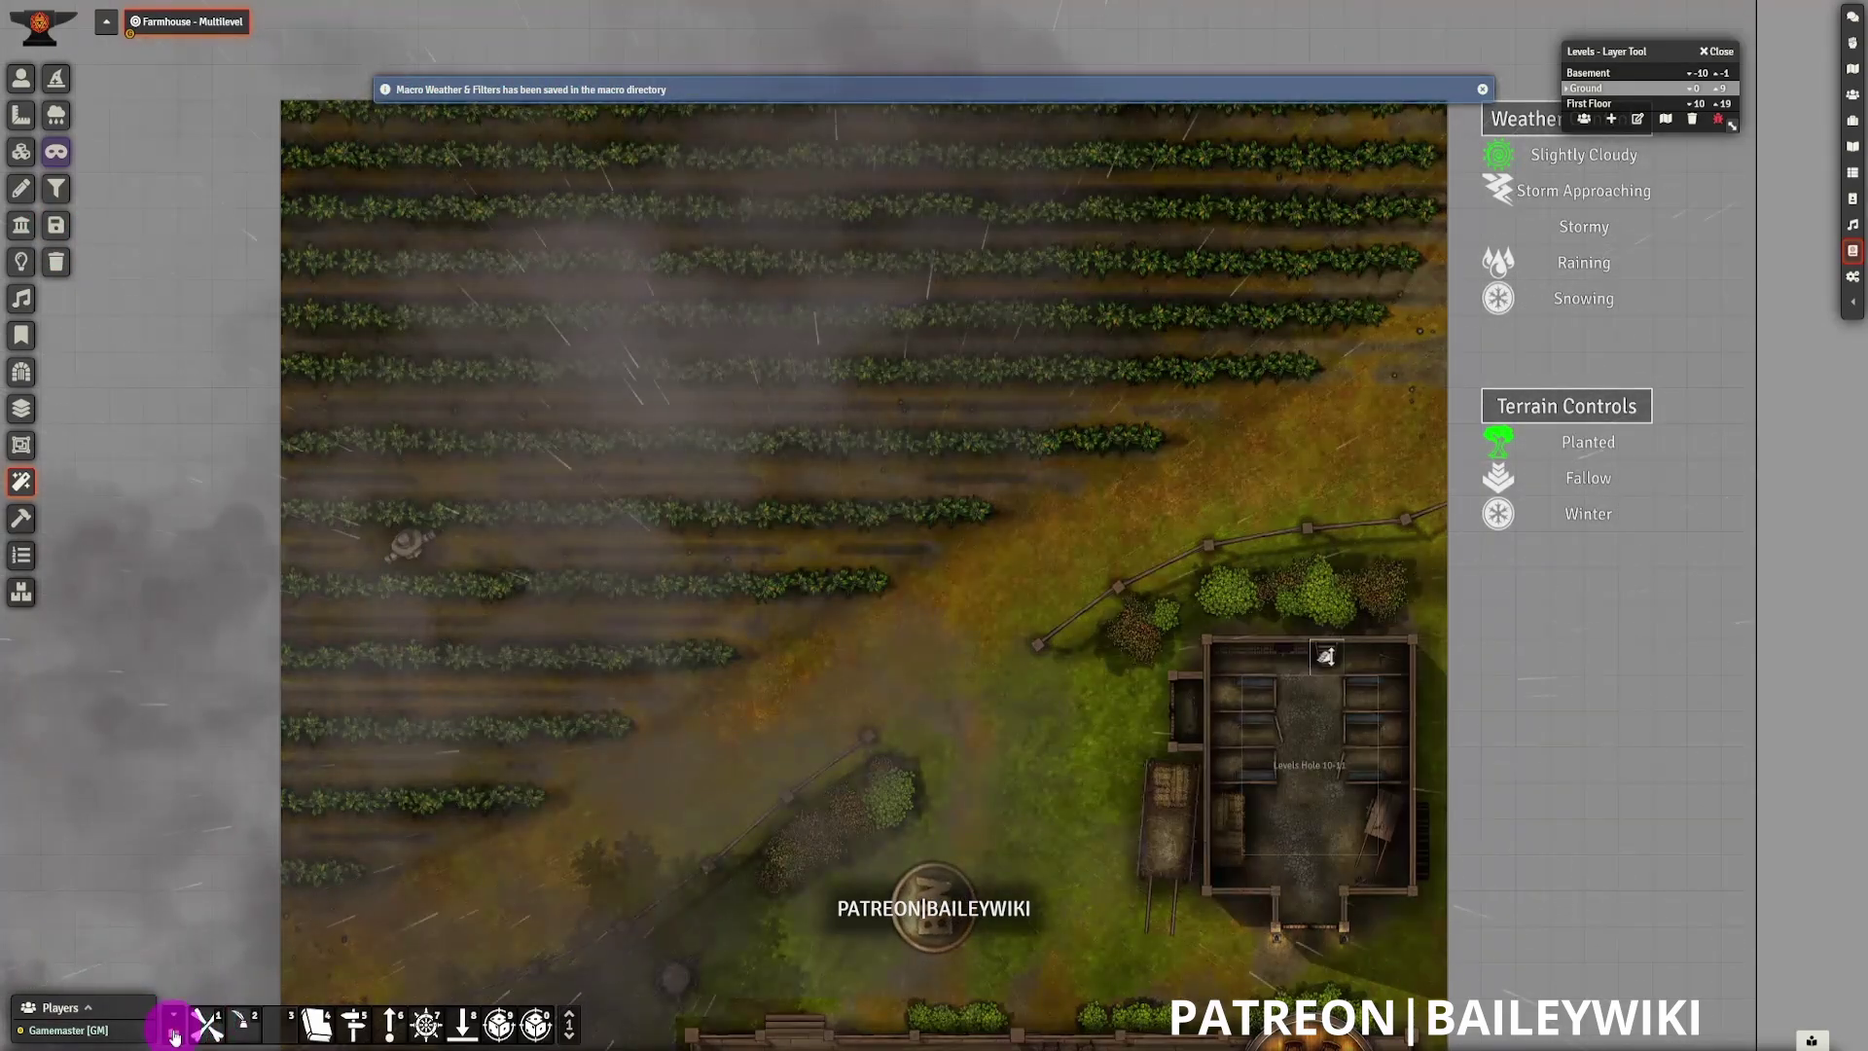
click(174, 1031)
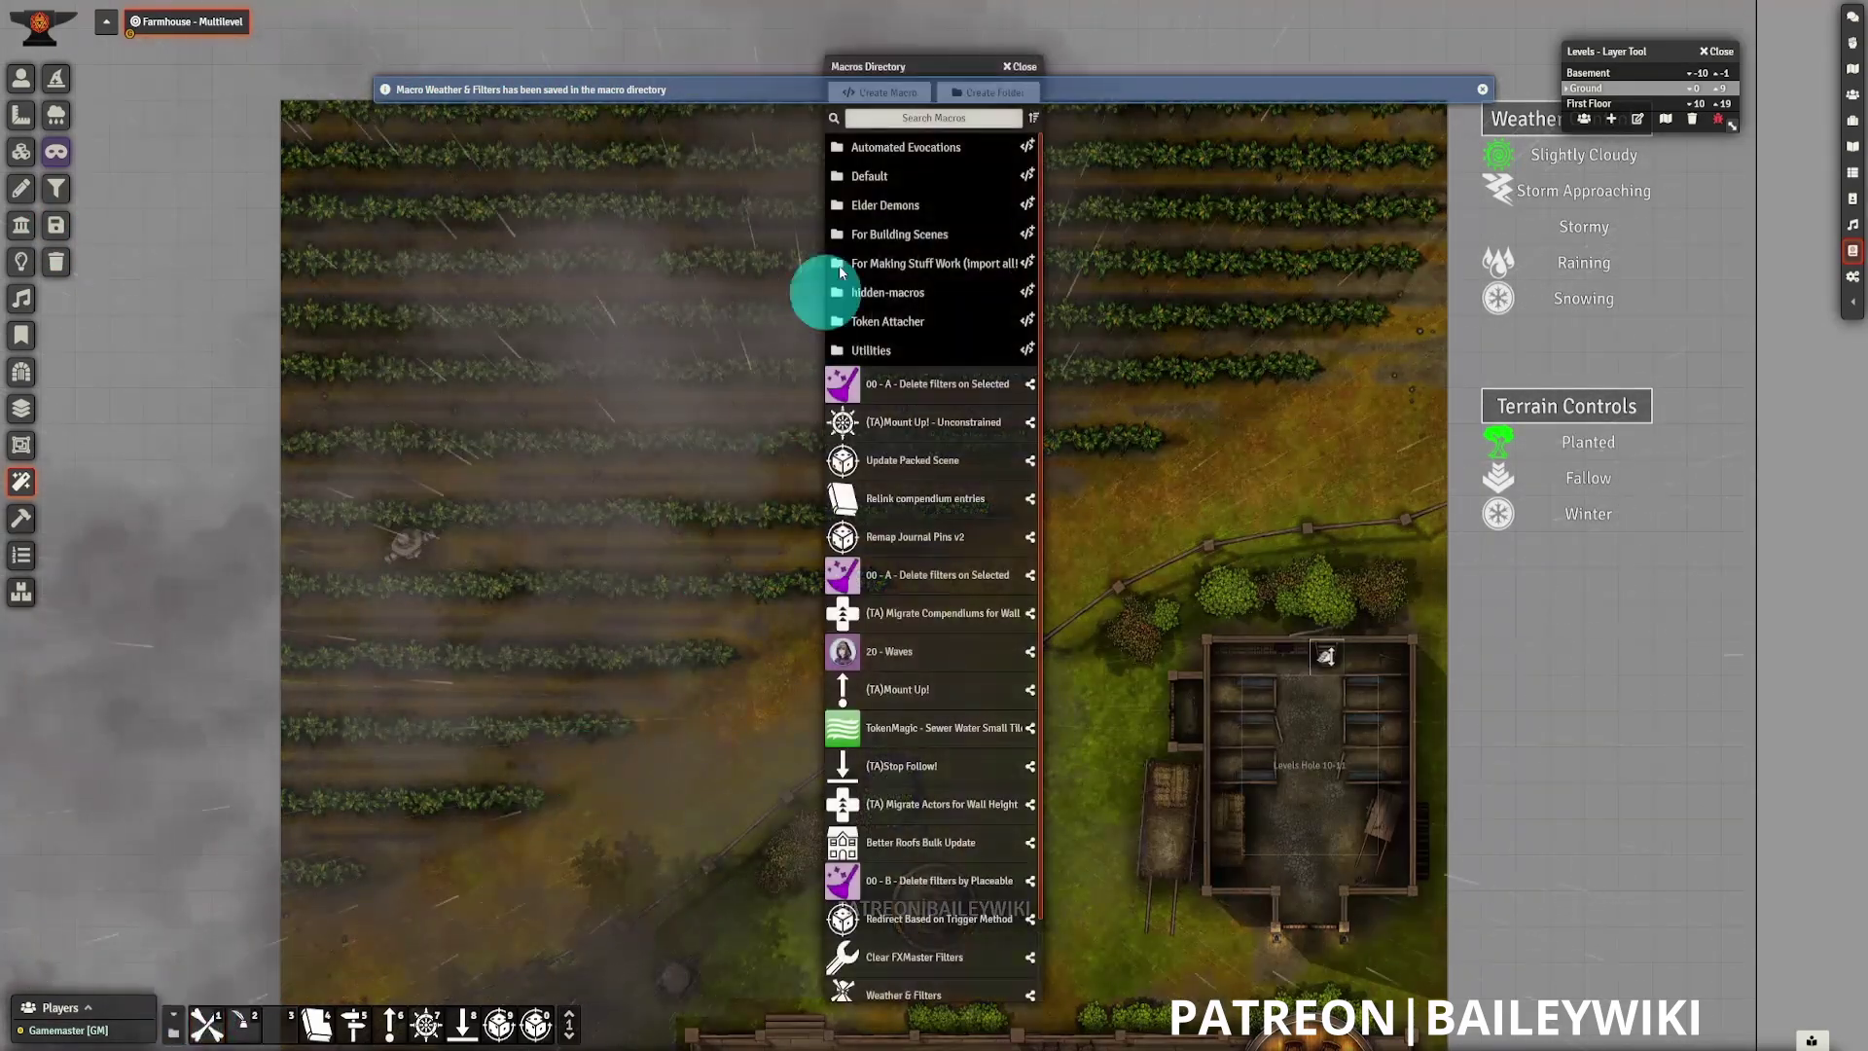
click(975, 118)
text(weather)
click(897, 186)
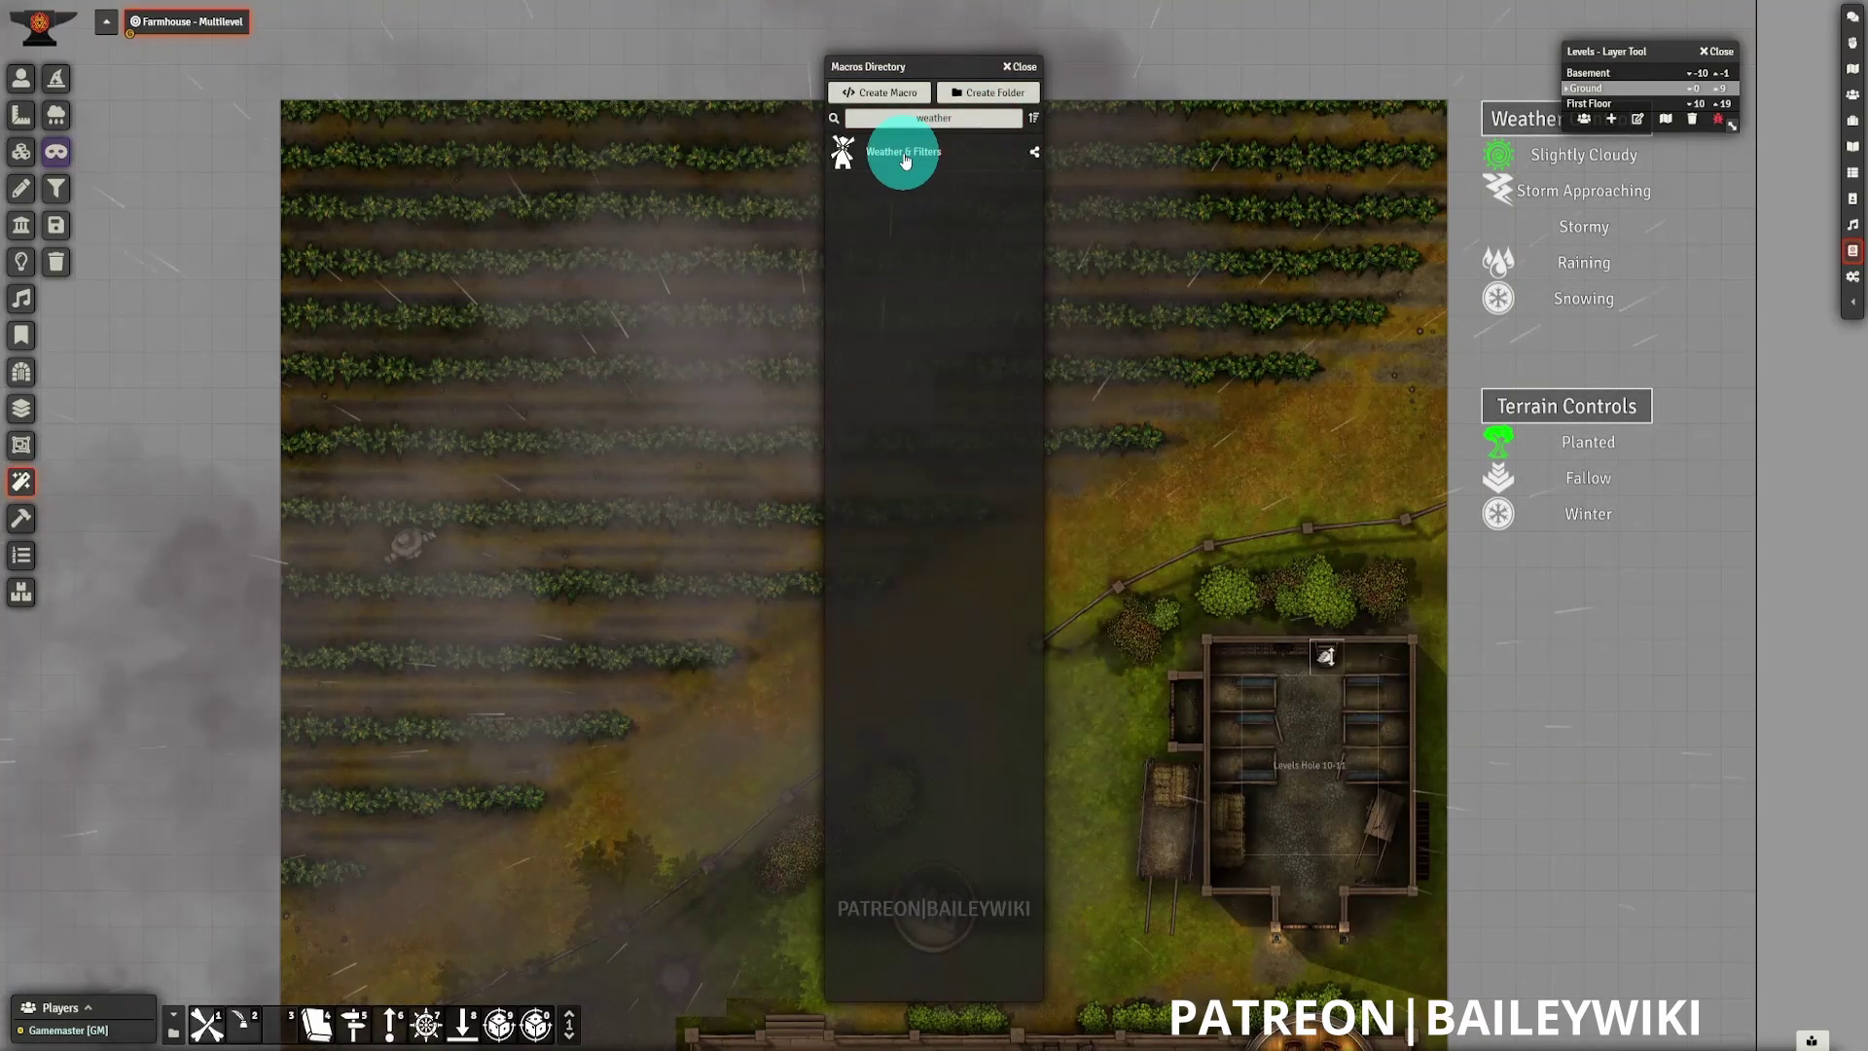
click(904, 156)
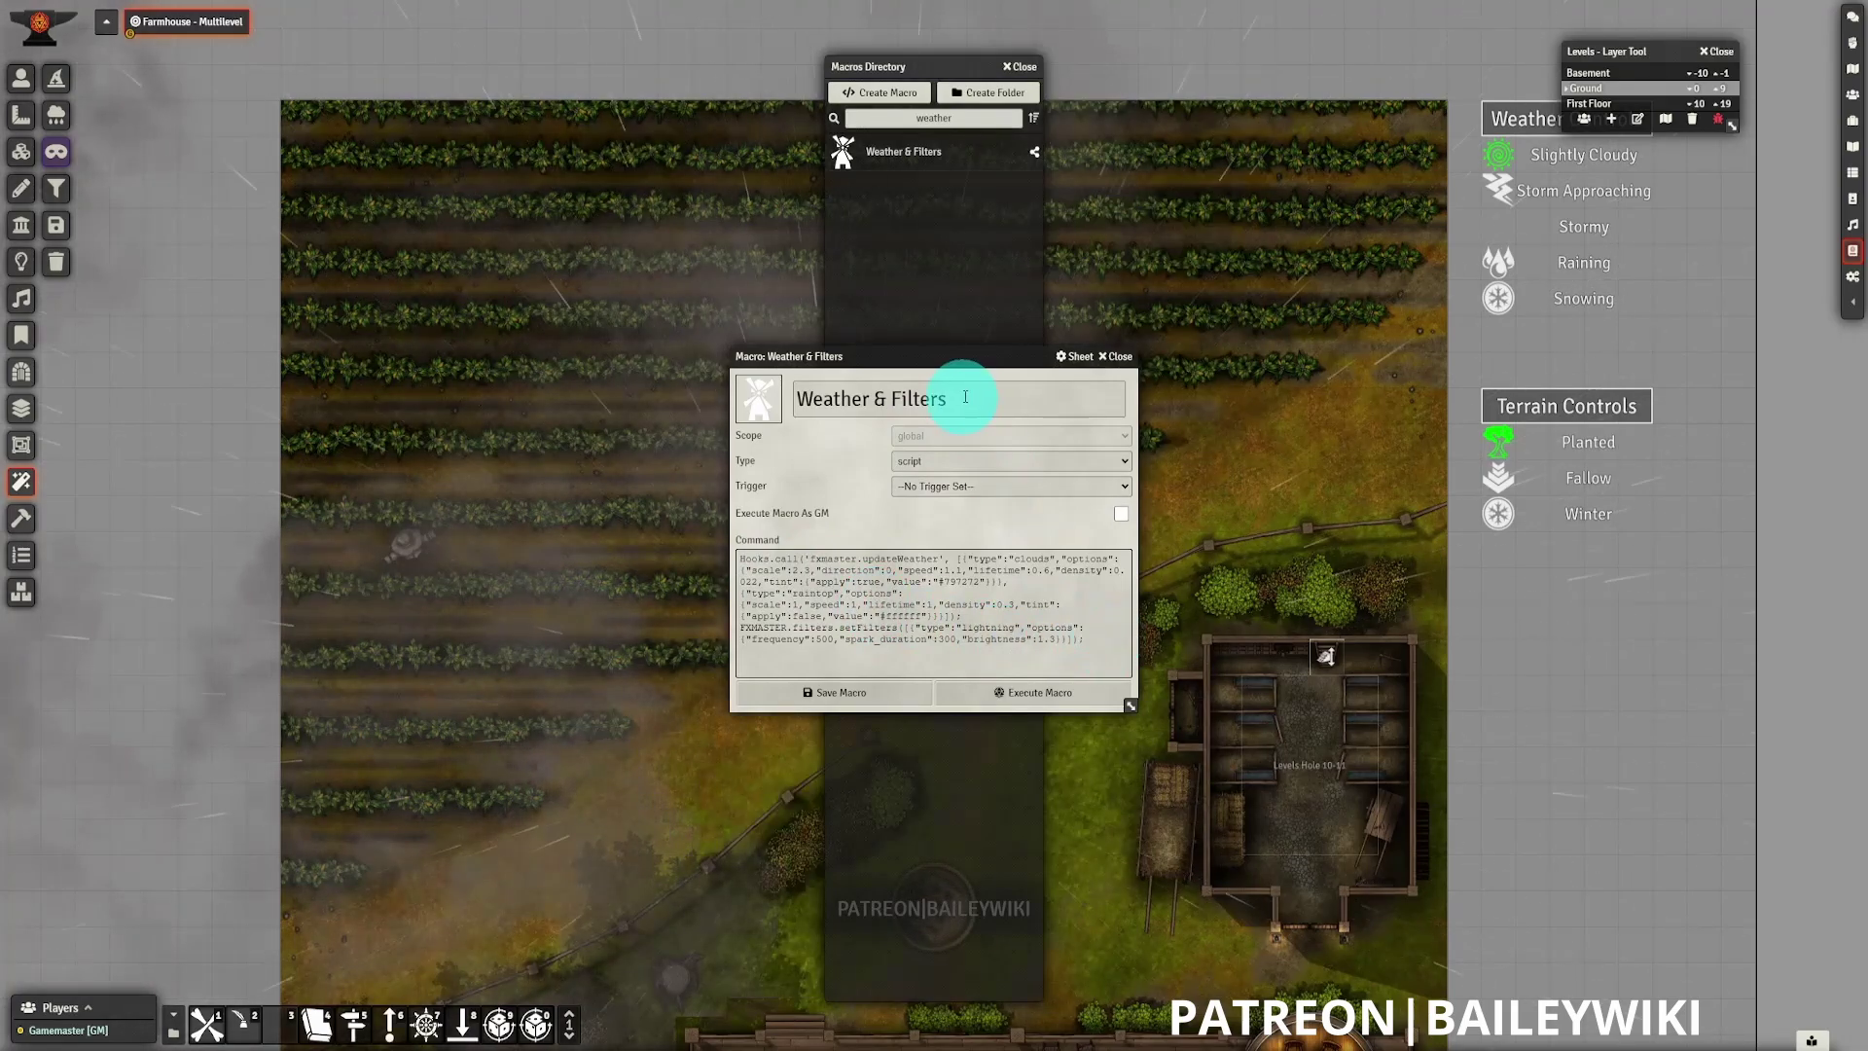
- Rename the Weather & Filters macro to Stormy Weather, give it the lightning bolt icon from icons/svg, and save it
drag(965, 397, 743, 392)
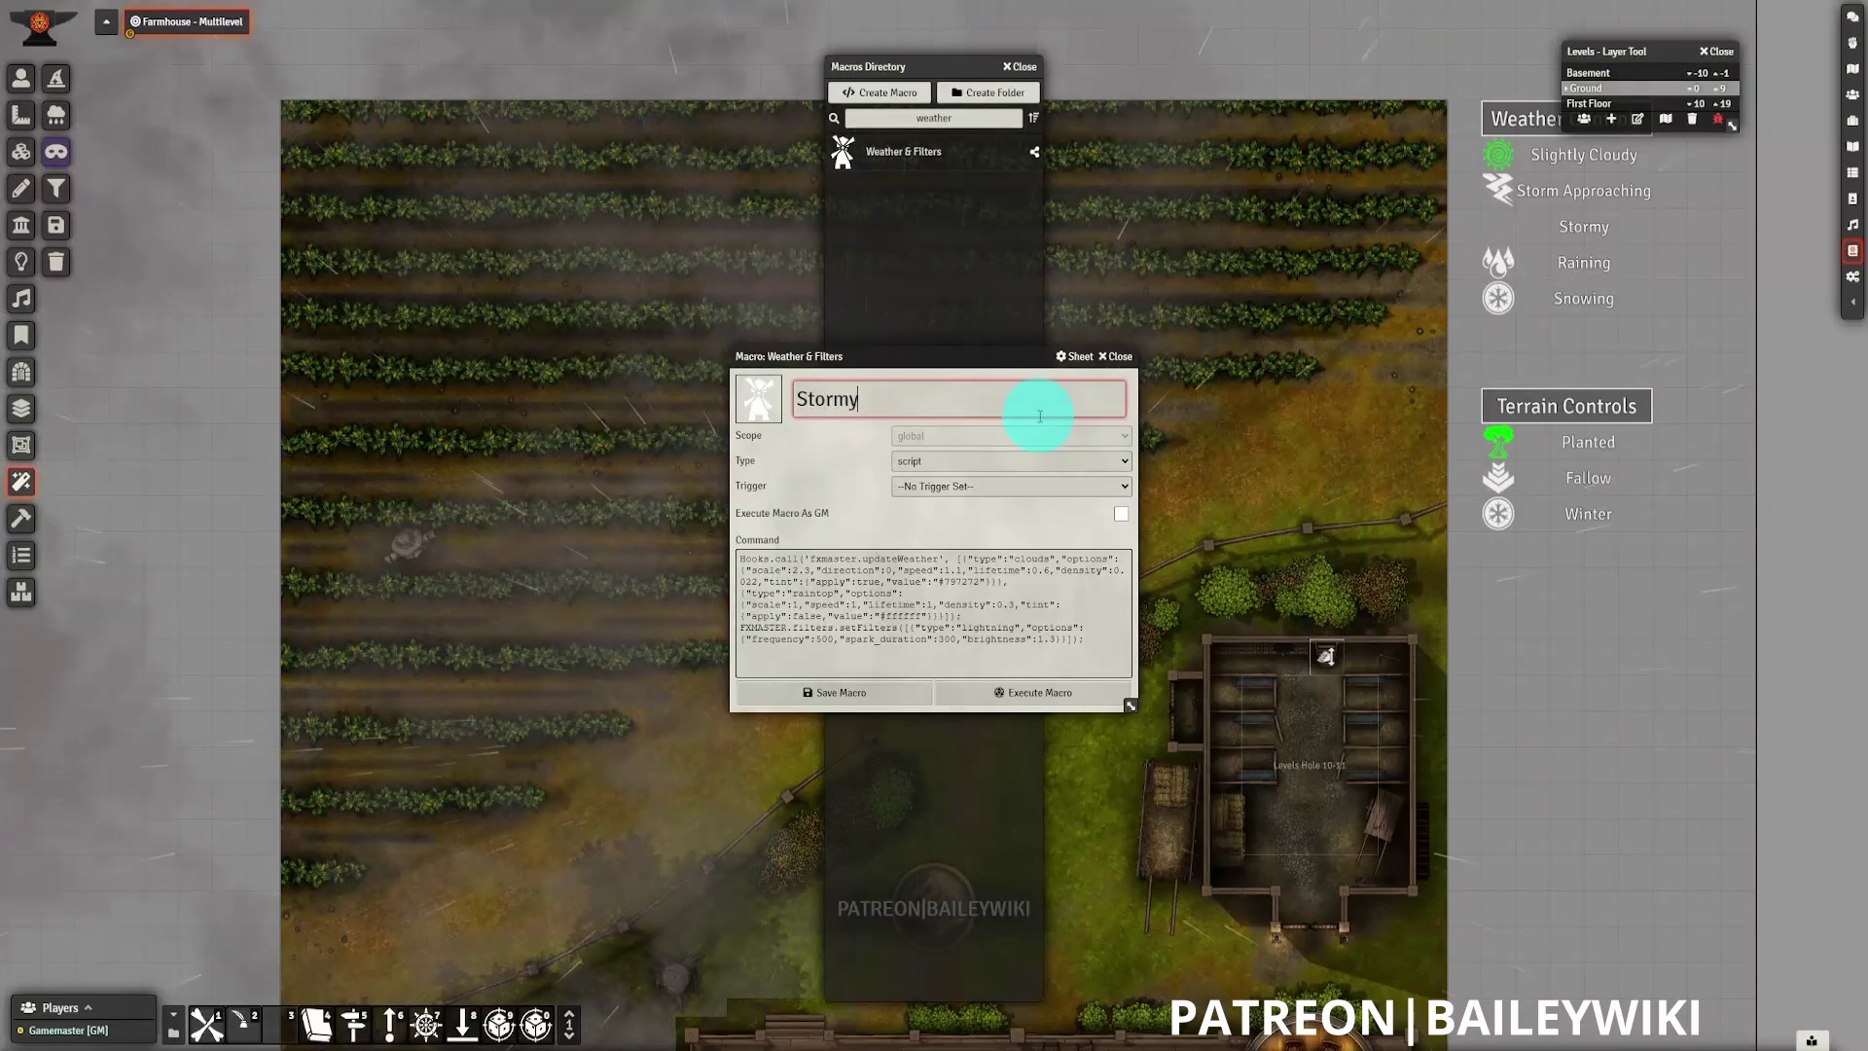
click(754, 399)
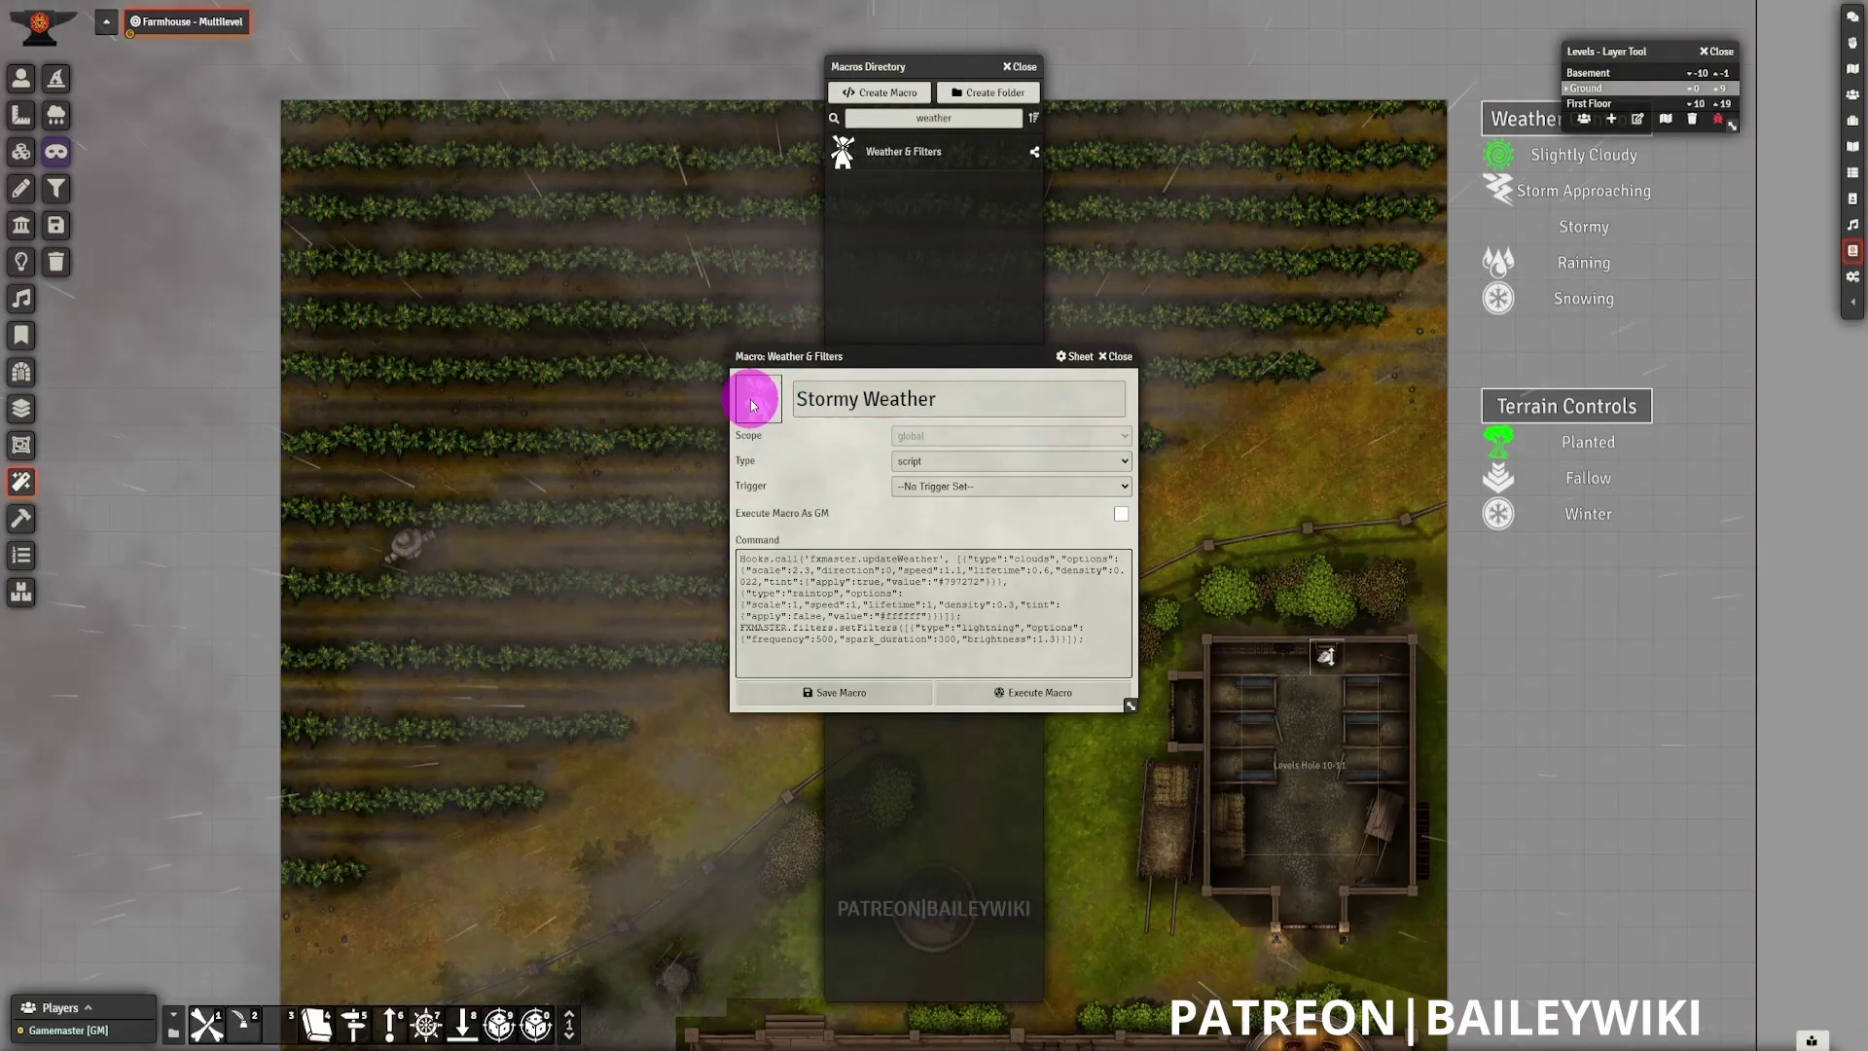
scroll(1004, 742, down, 10)
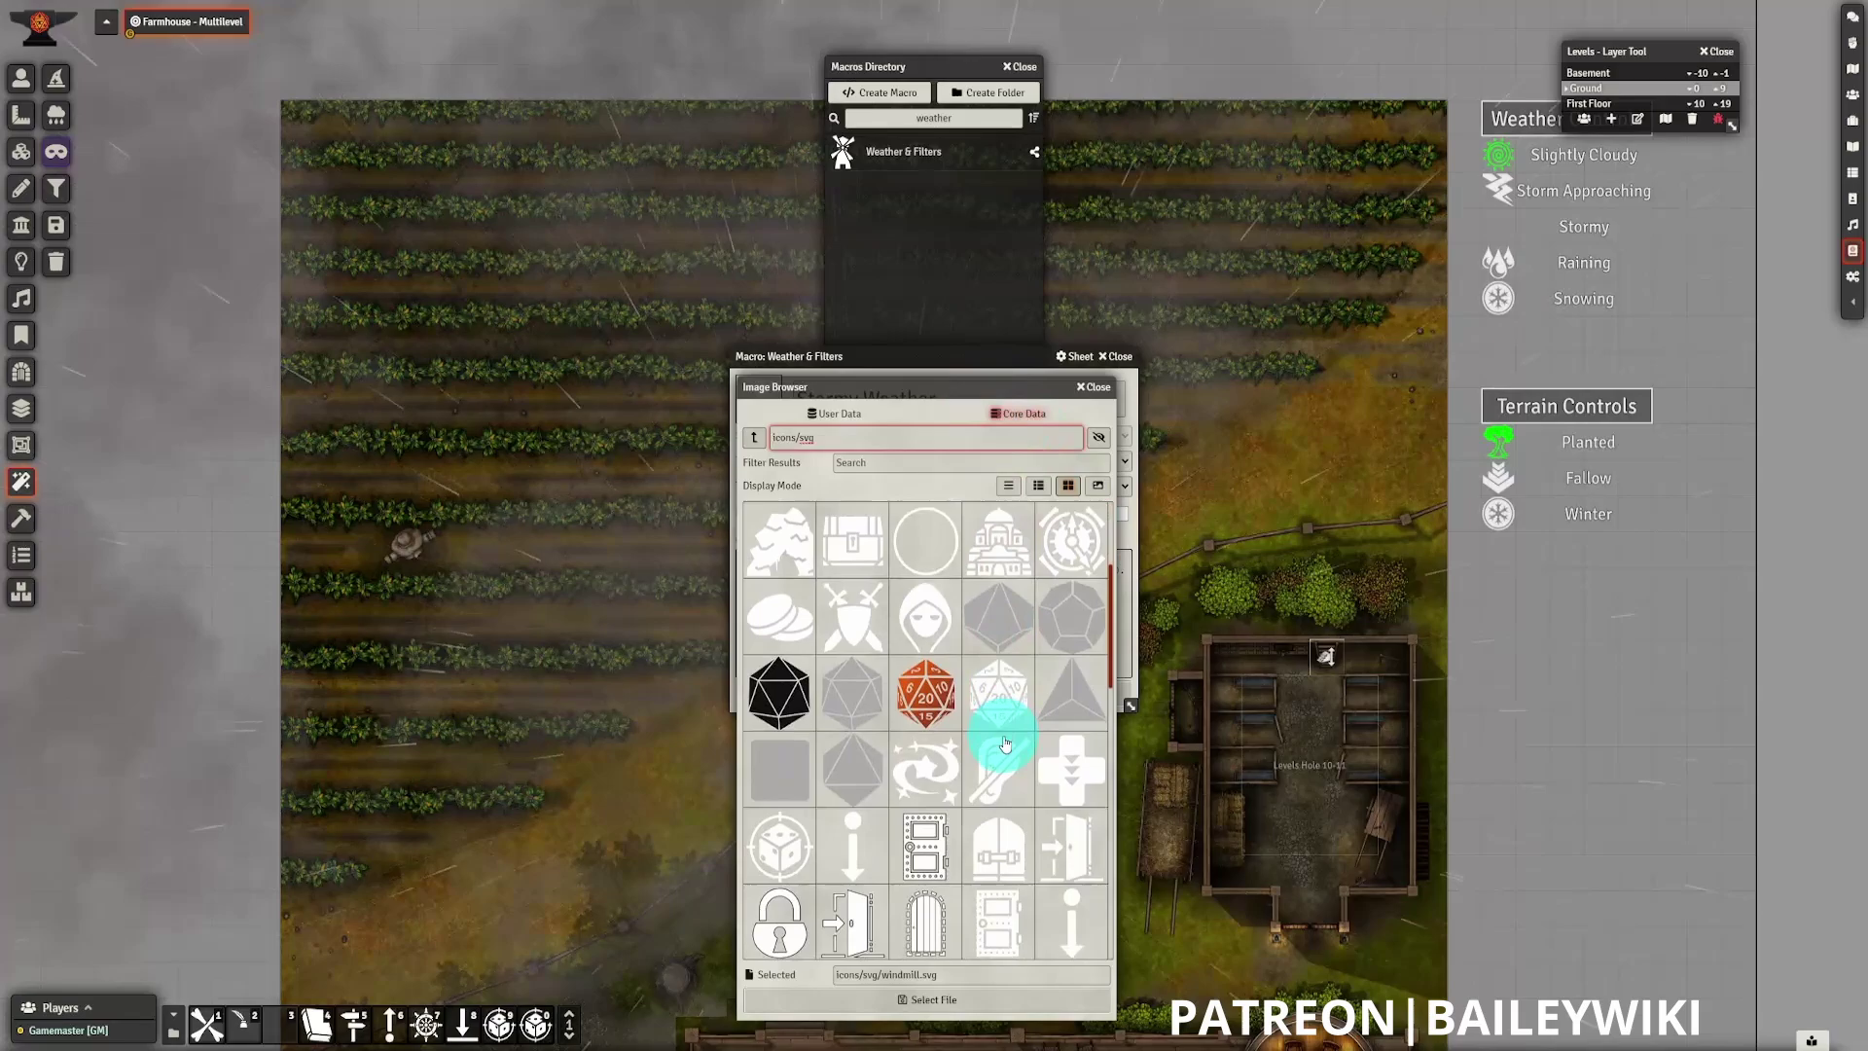
click(925, 764)
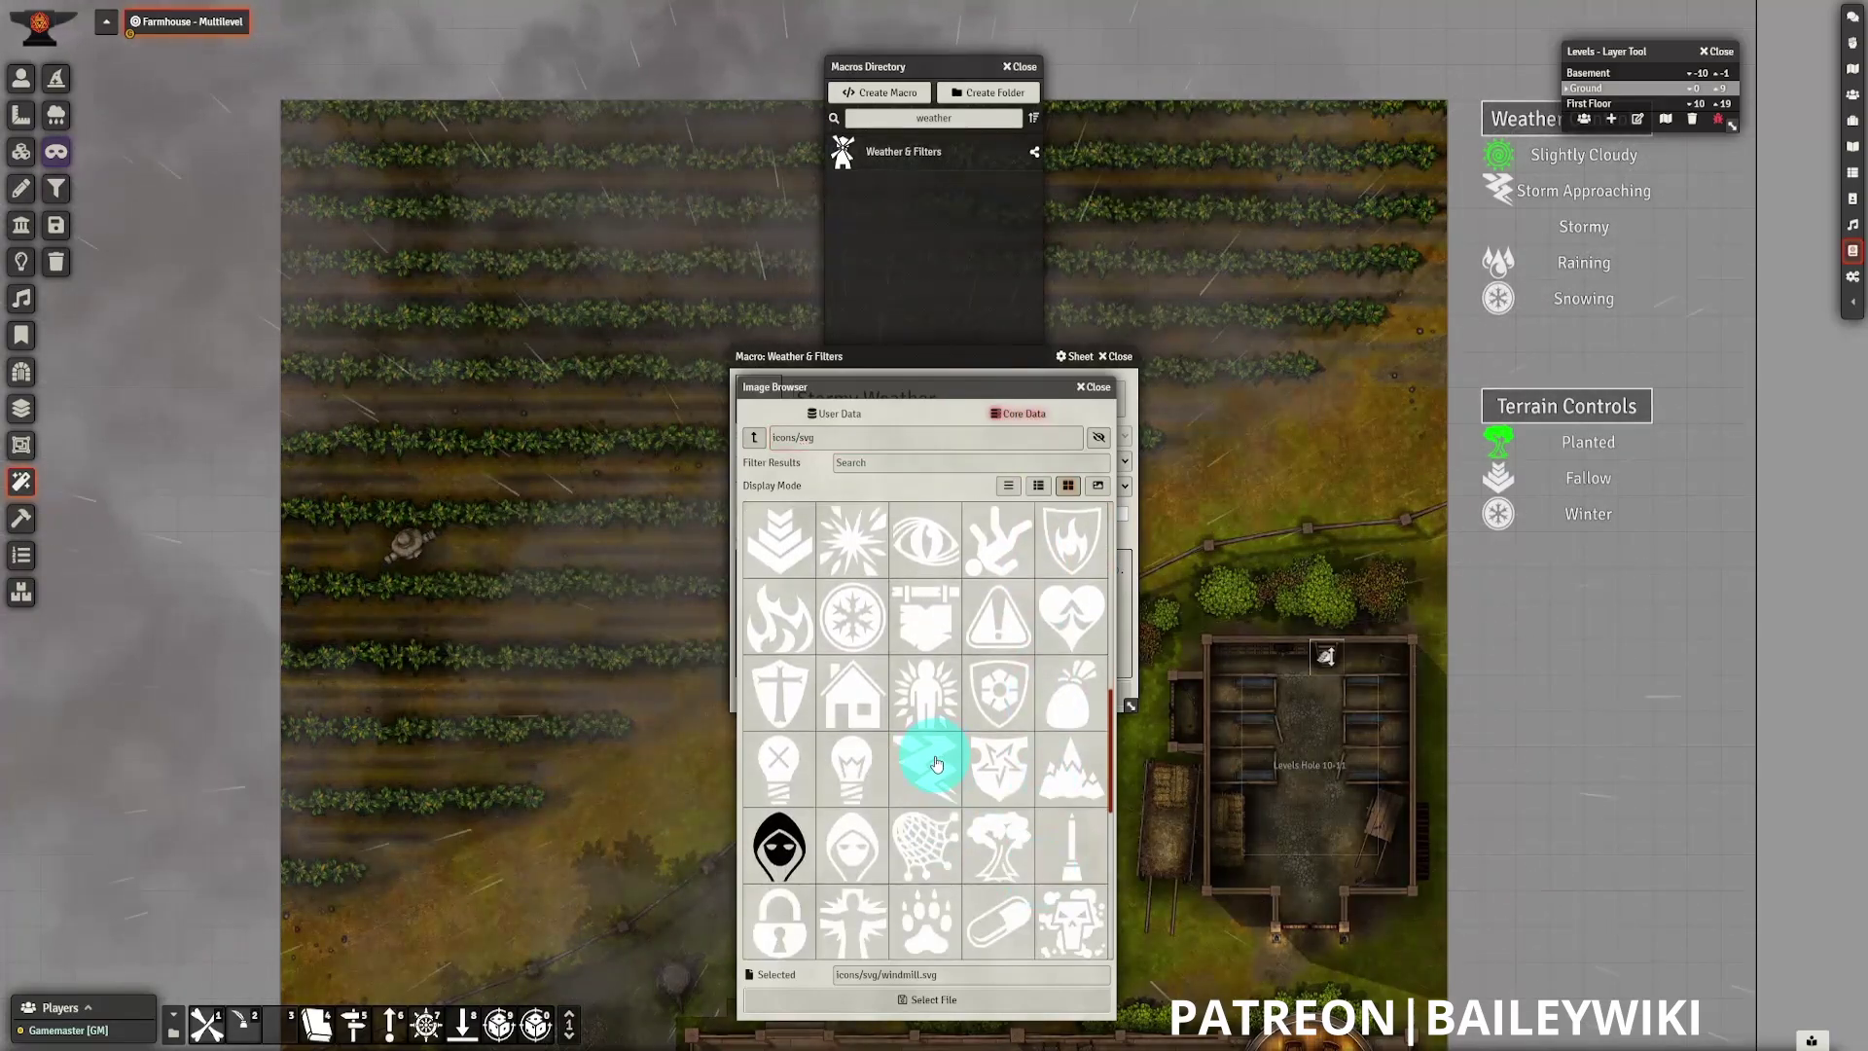
click(992, 998)
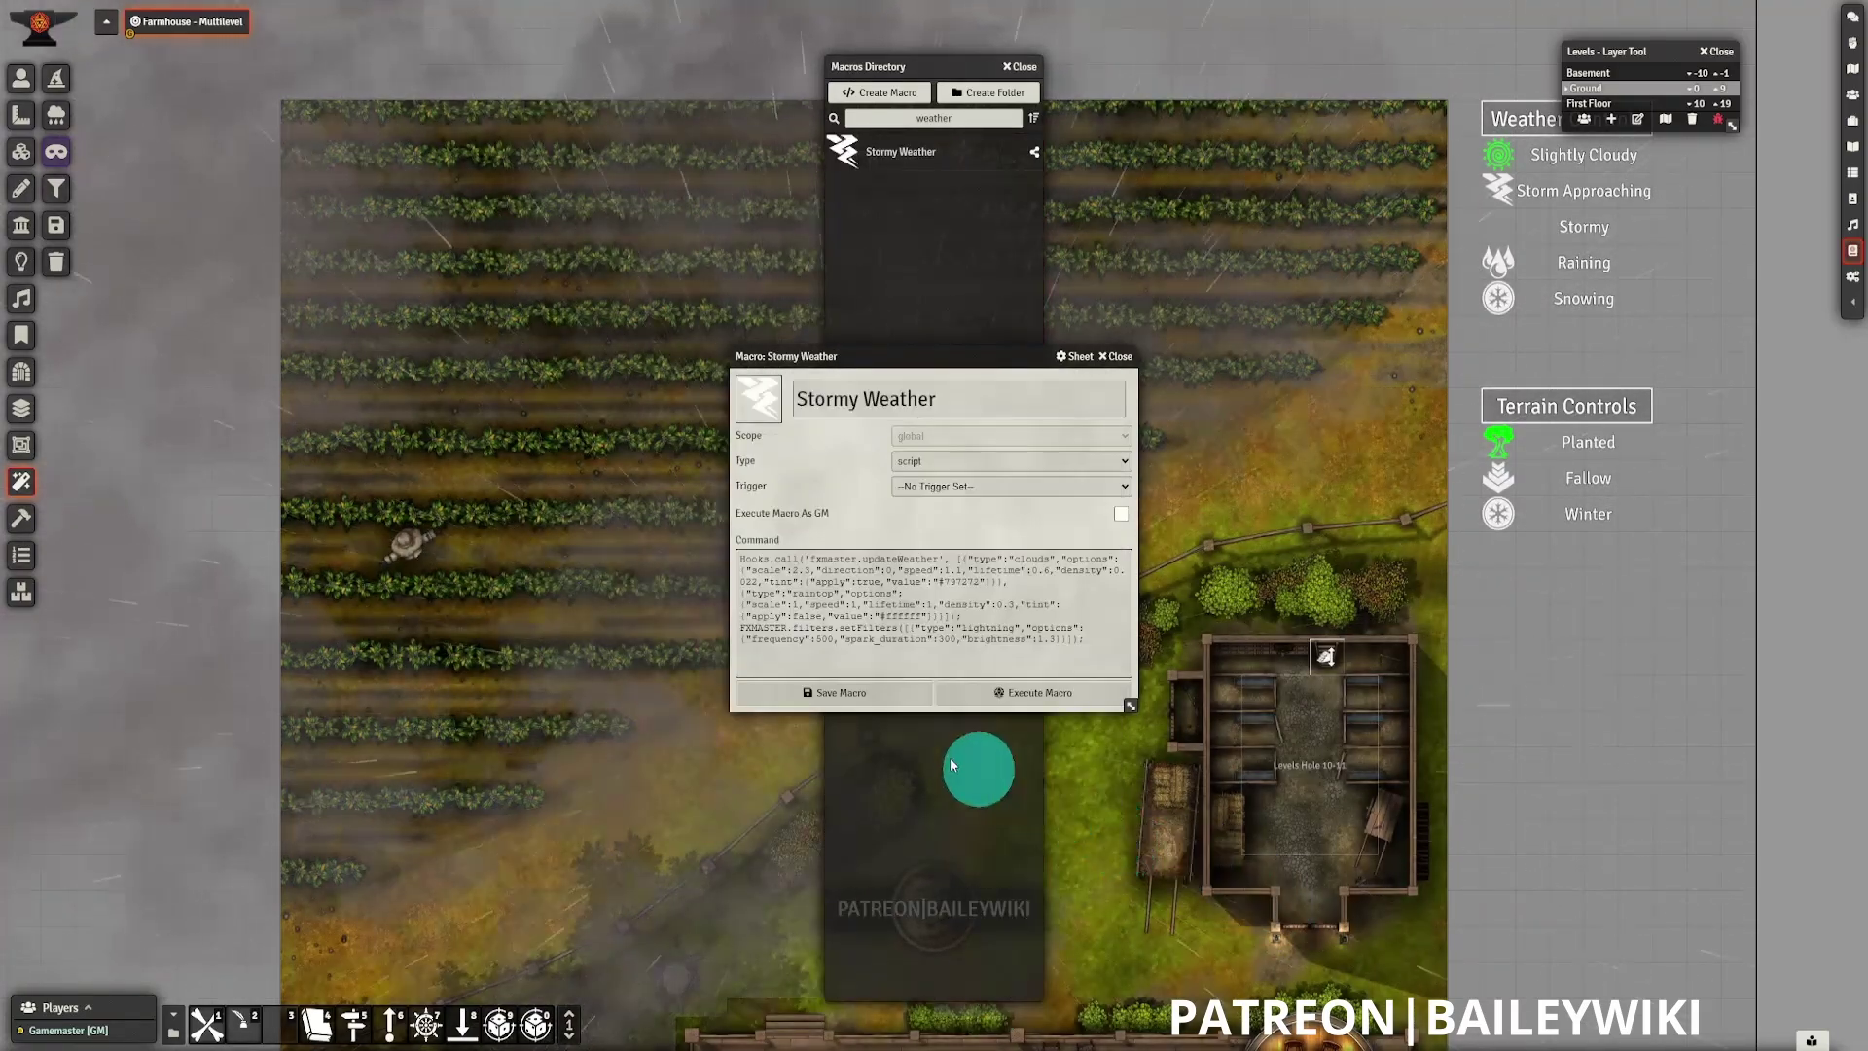
click(839, 692)
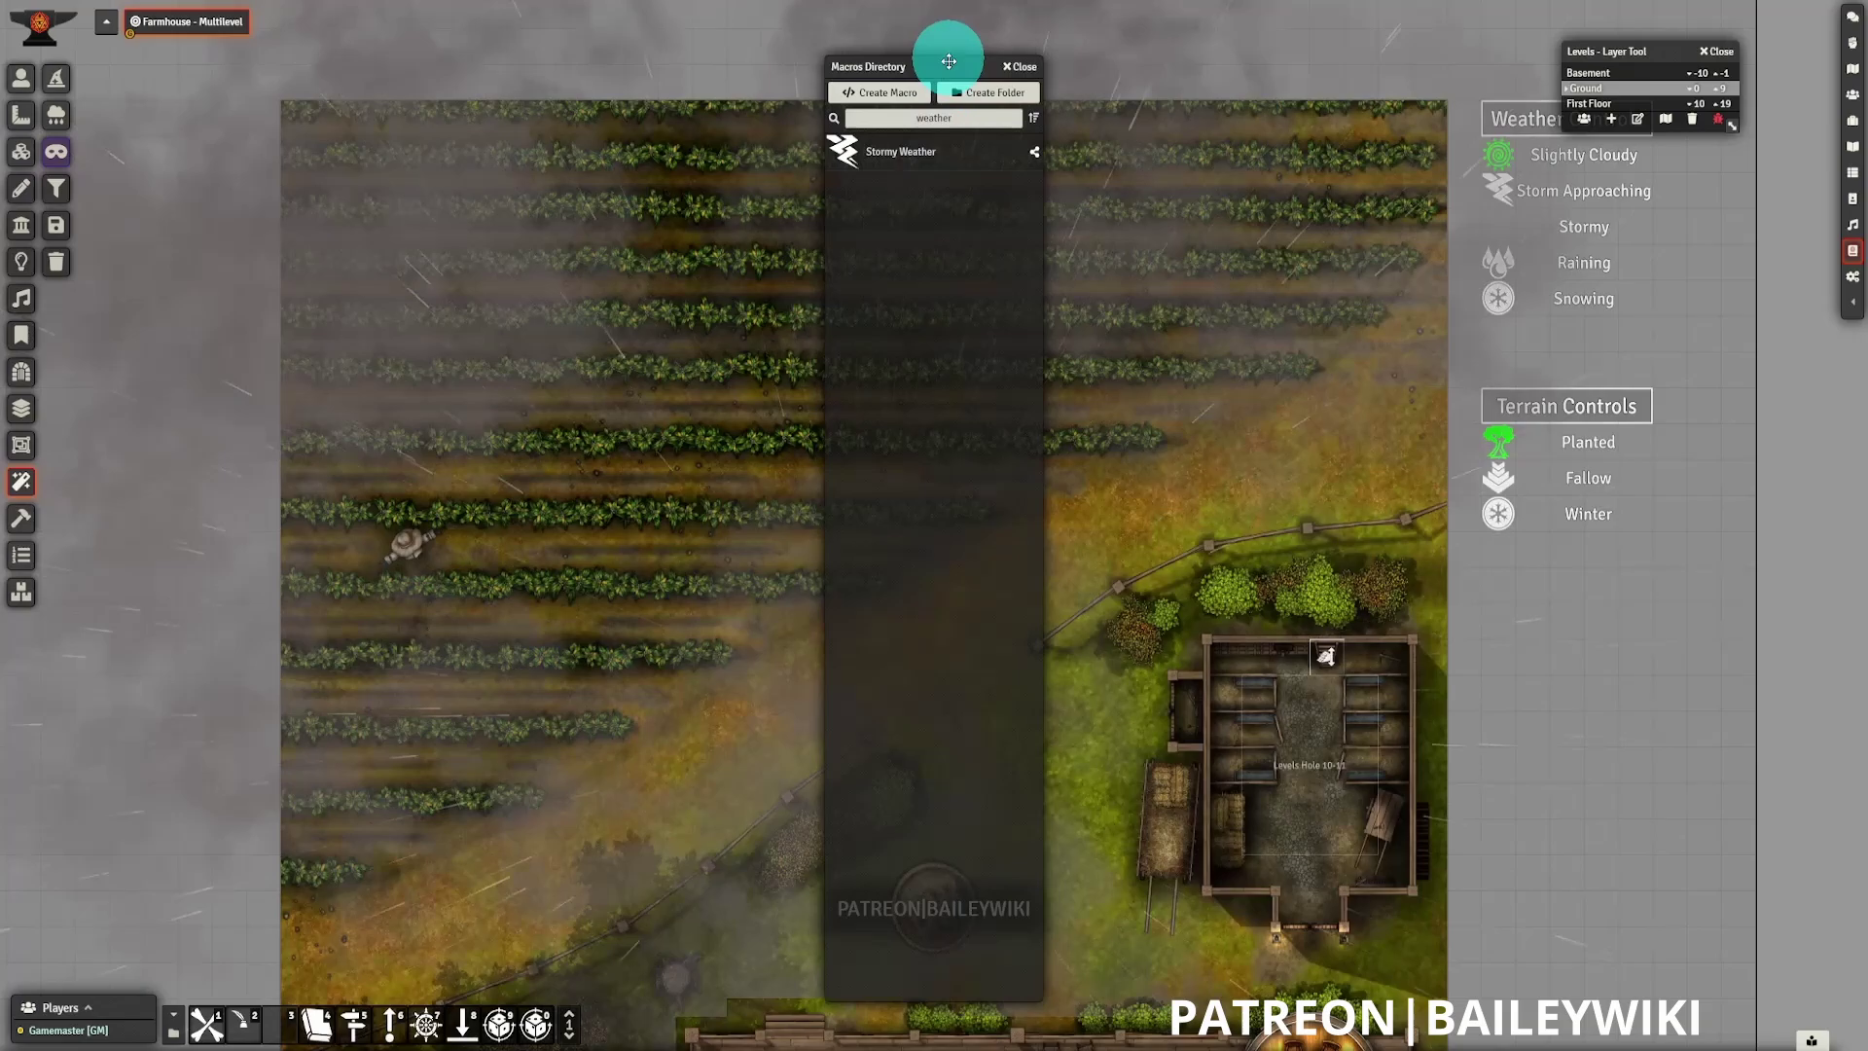
- Open the Stormy Weather macro from the macros directory and execute it on the farmhouse scene
drag(944, 66, 374, 95)
click(23, 77)
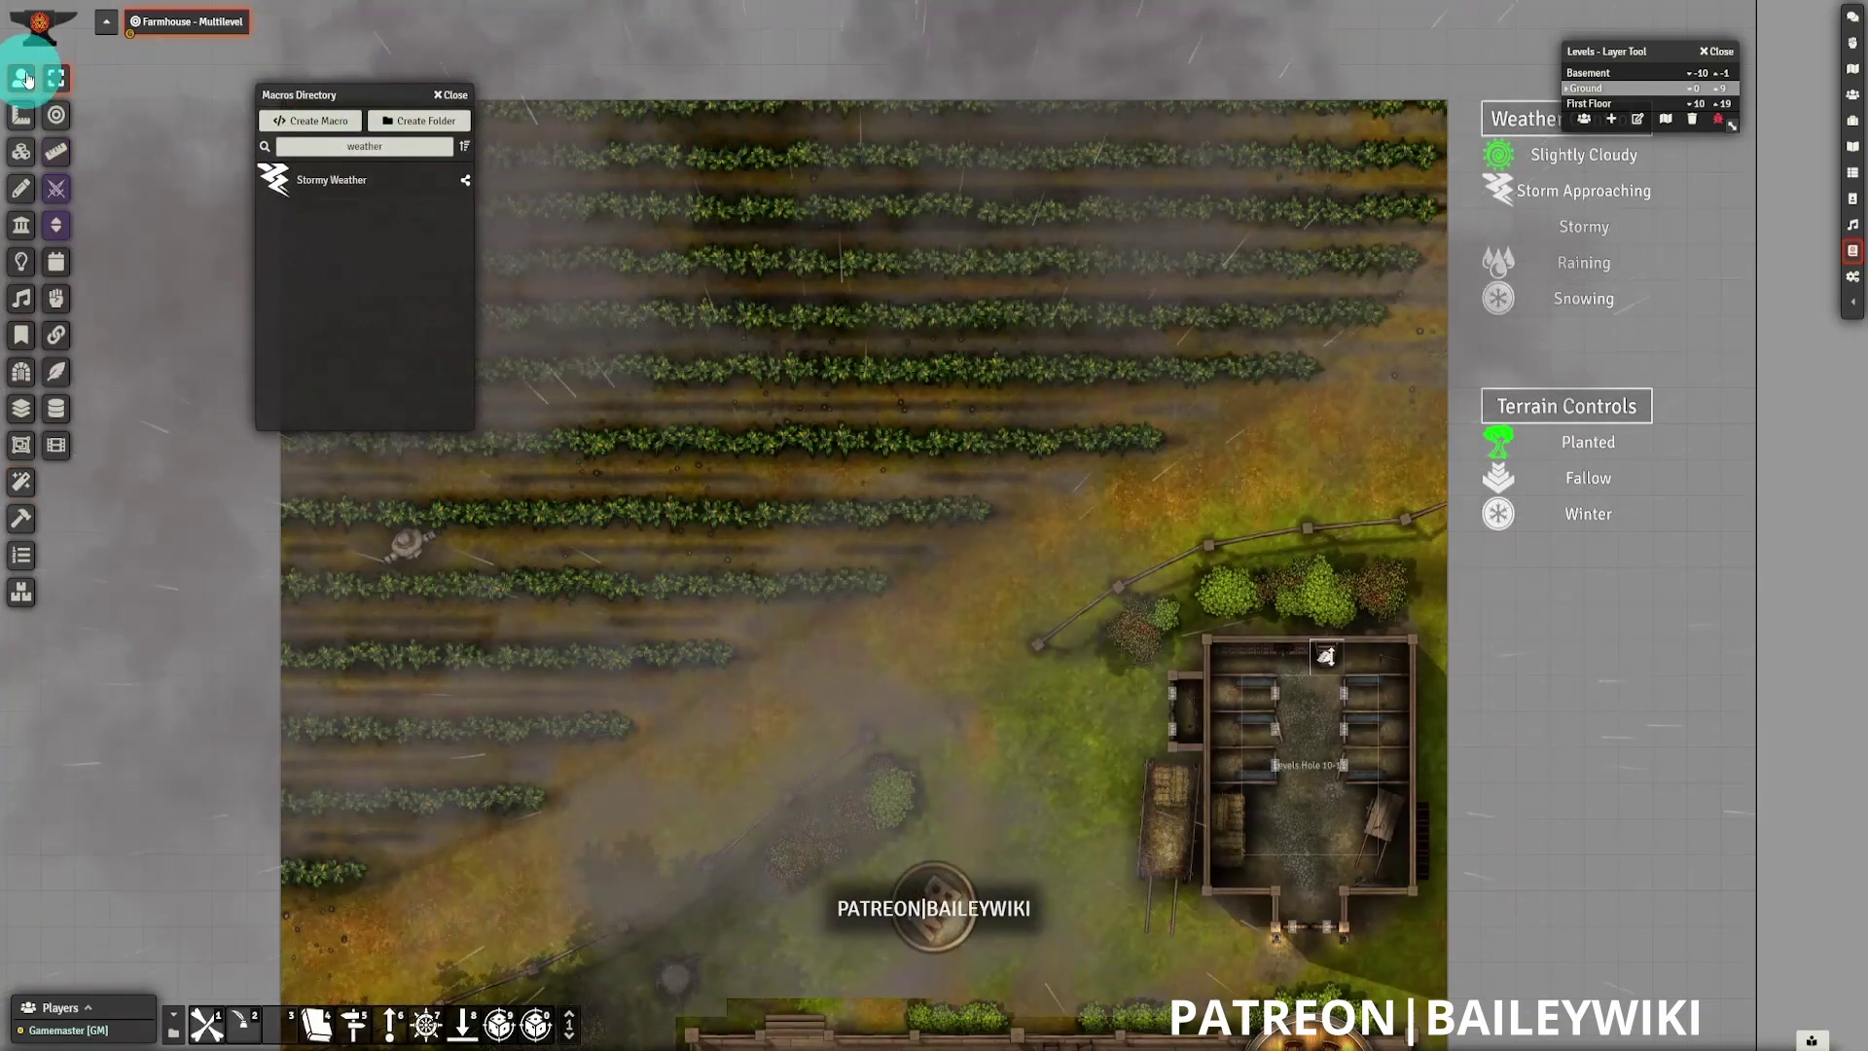
click(1540, 413)
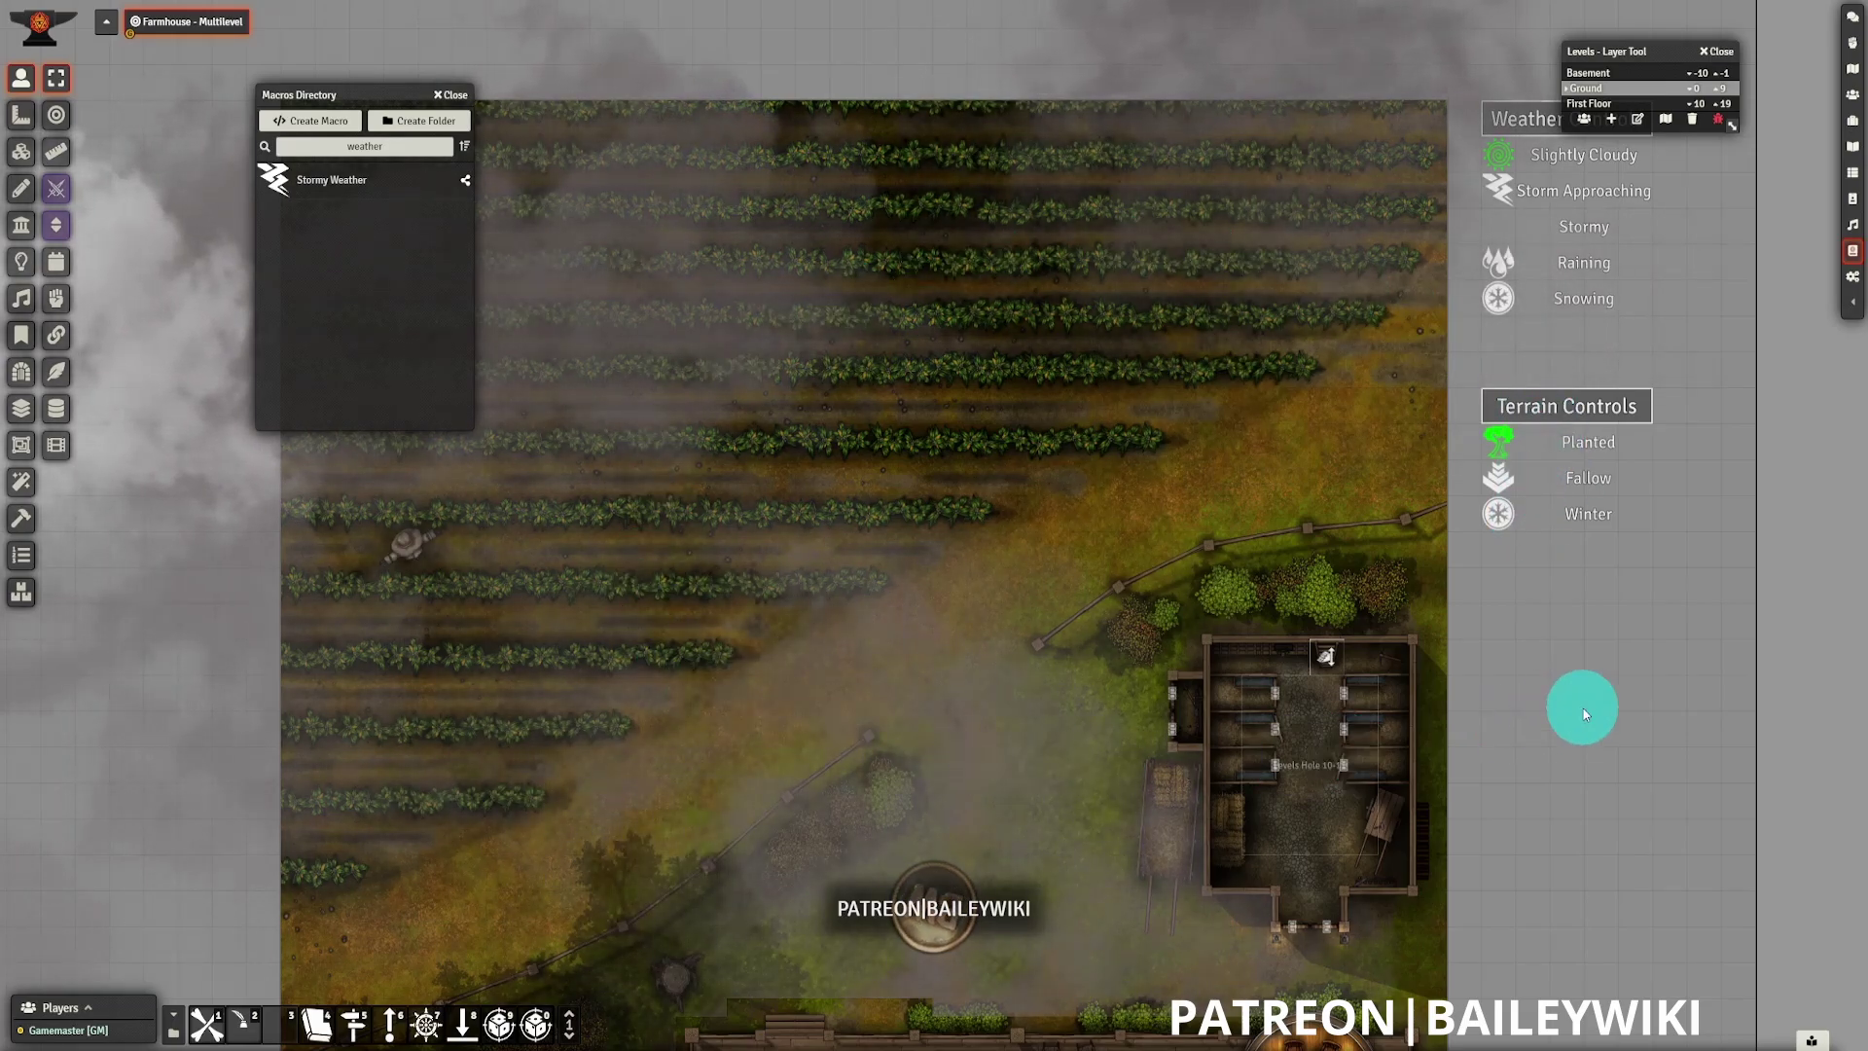
scroll(1582, 710, down, 2)
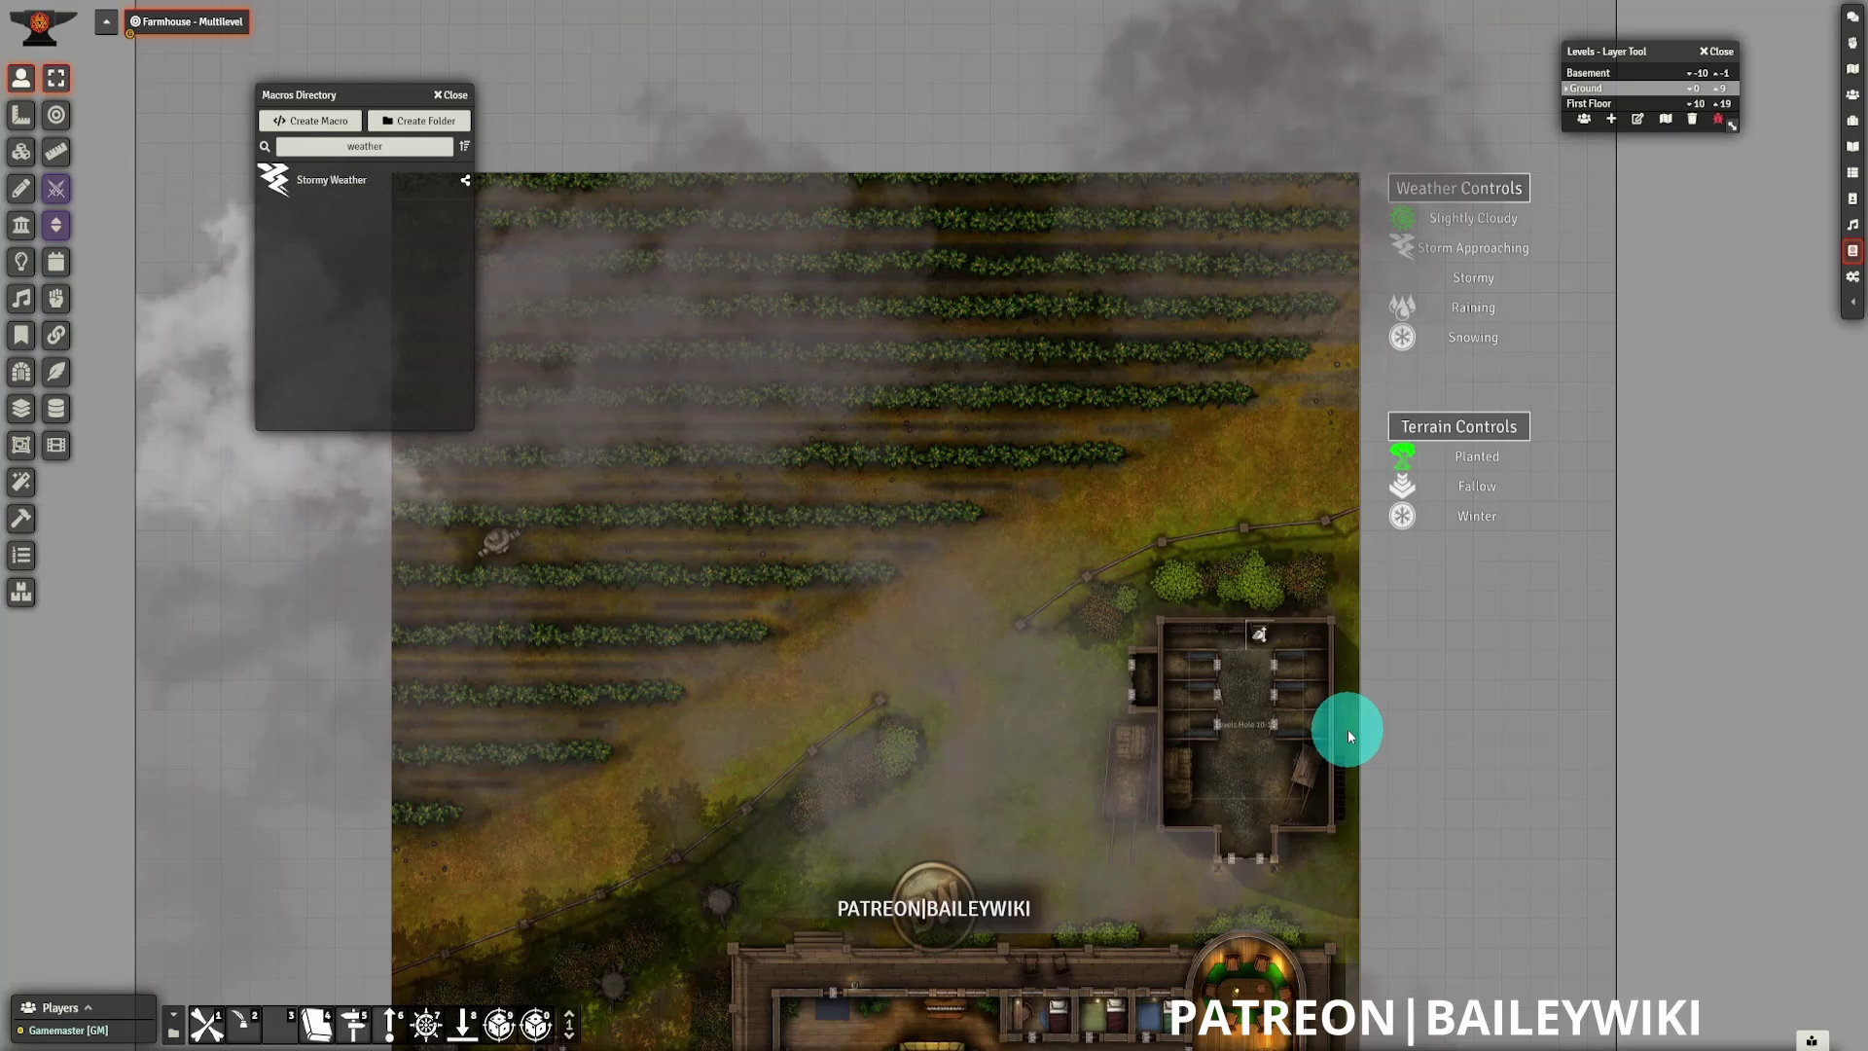
click(336, 181)
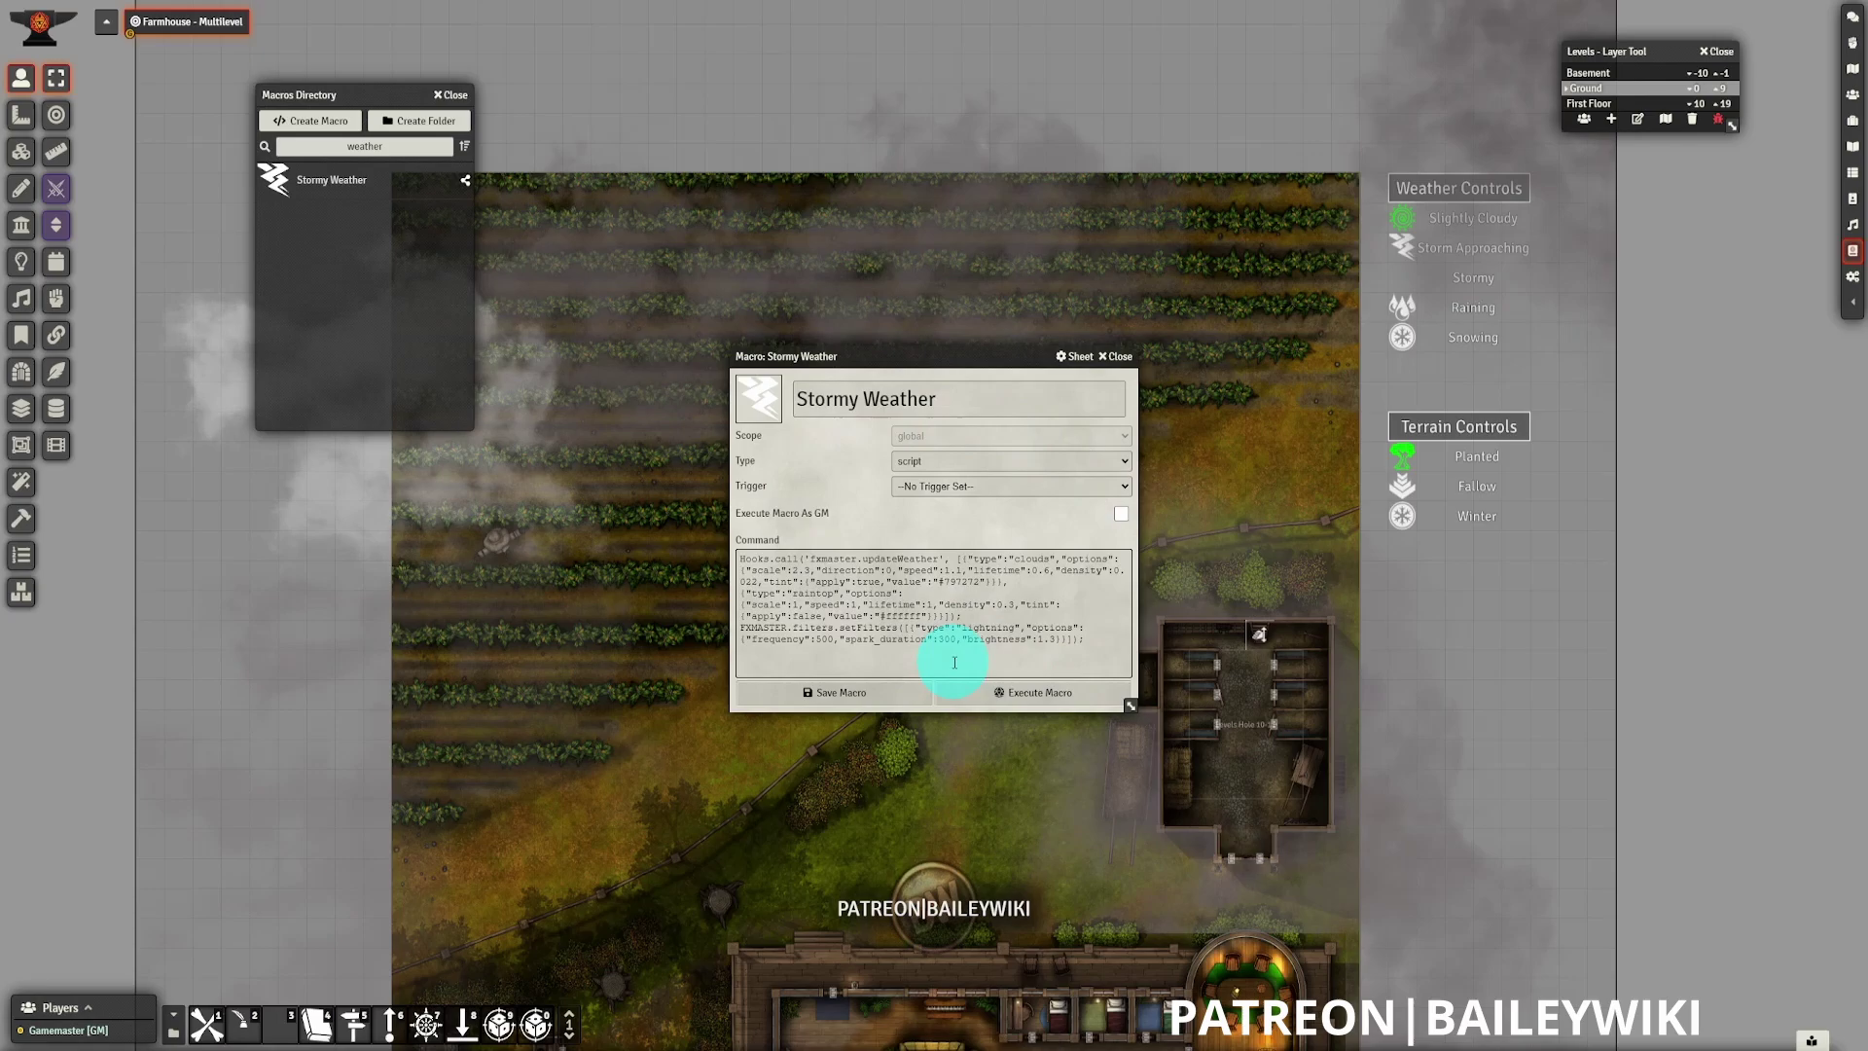
click(1067, 698)
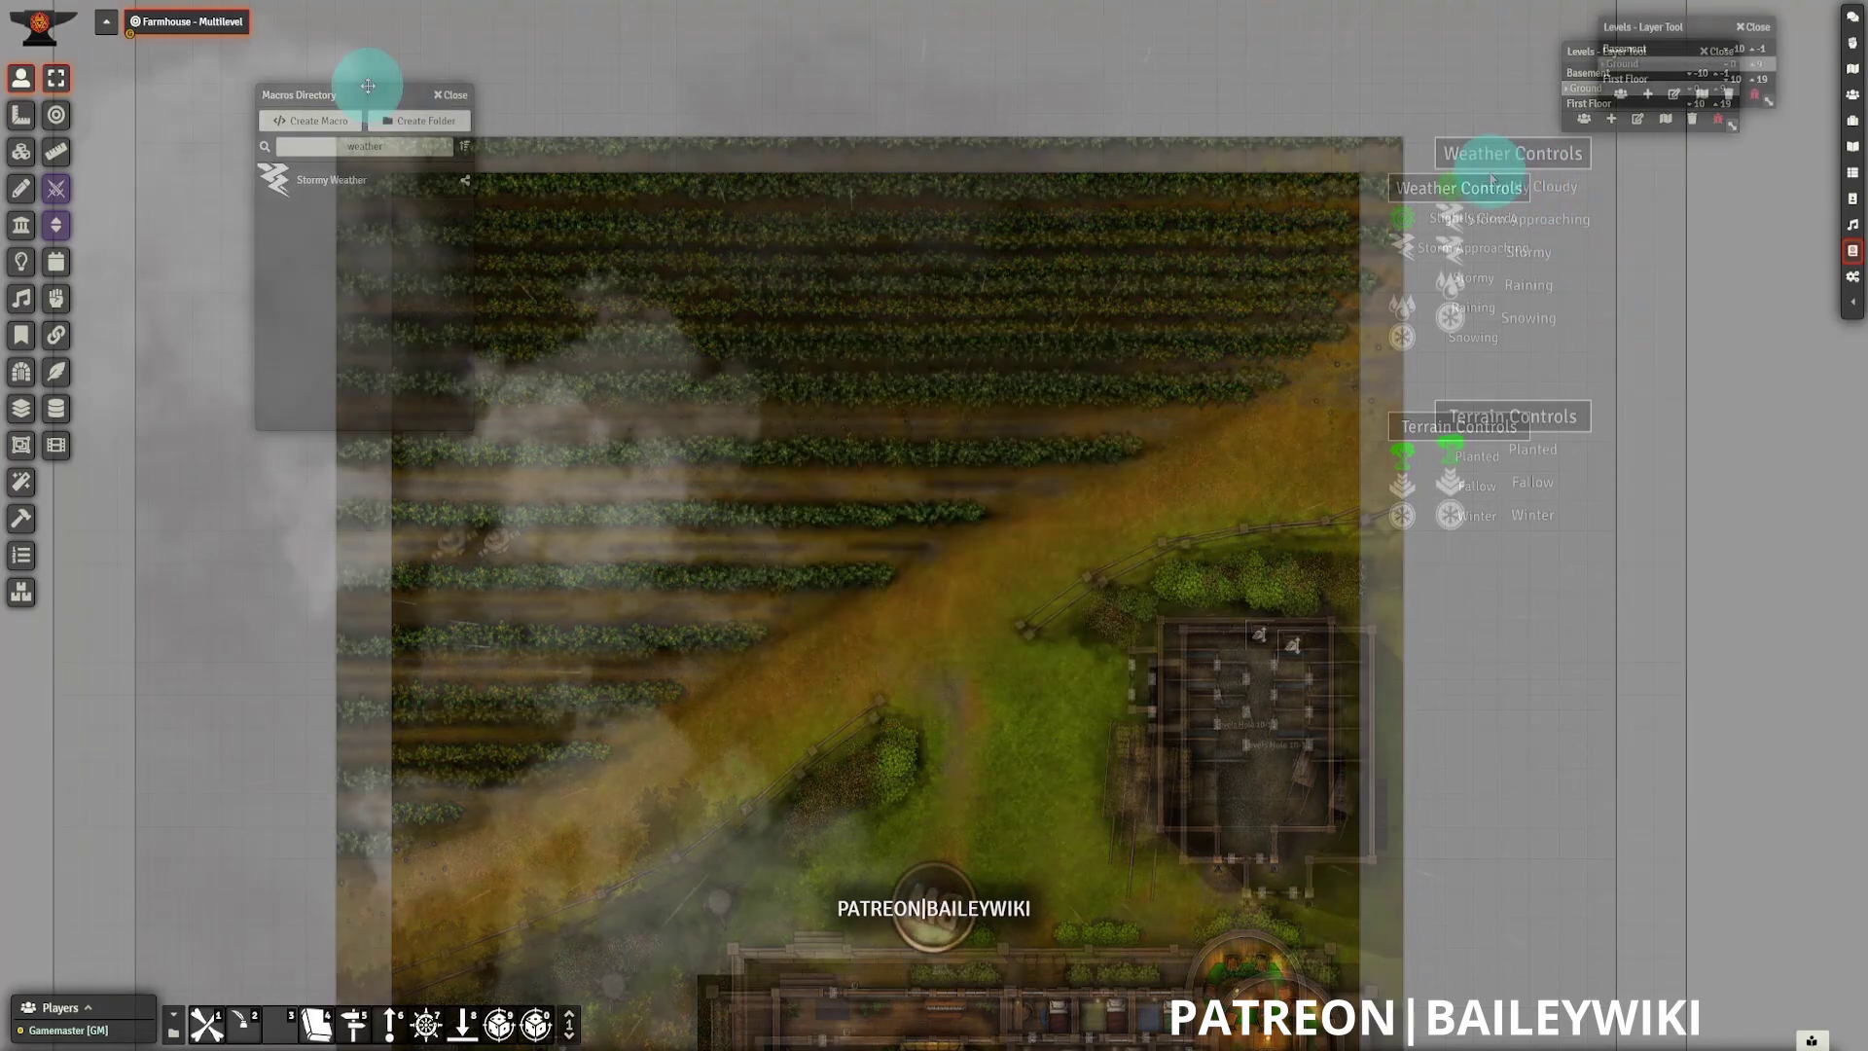
- Review the trigger setup and actions of the Stormy weather control tile, and compare them with the Slightly Cloudy tile's actions
click(1460, 261)
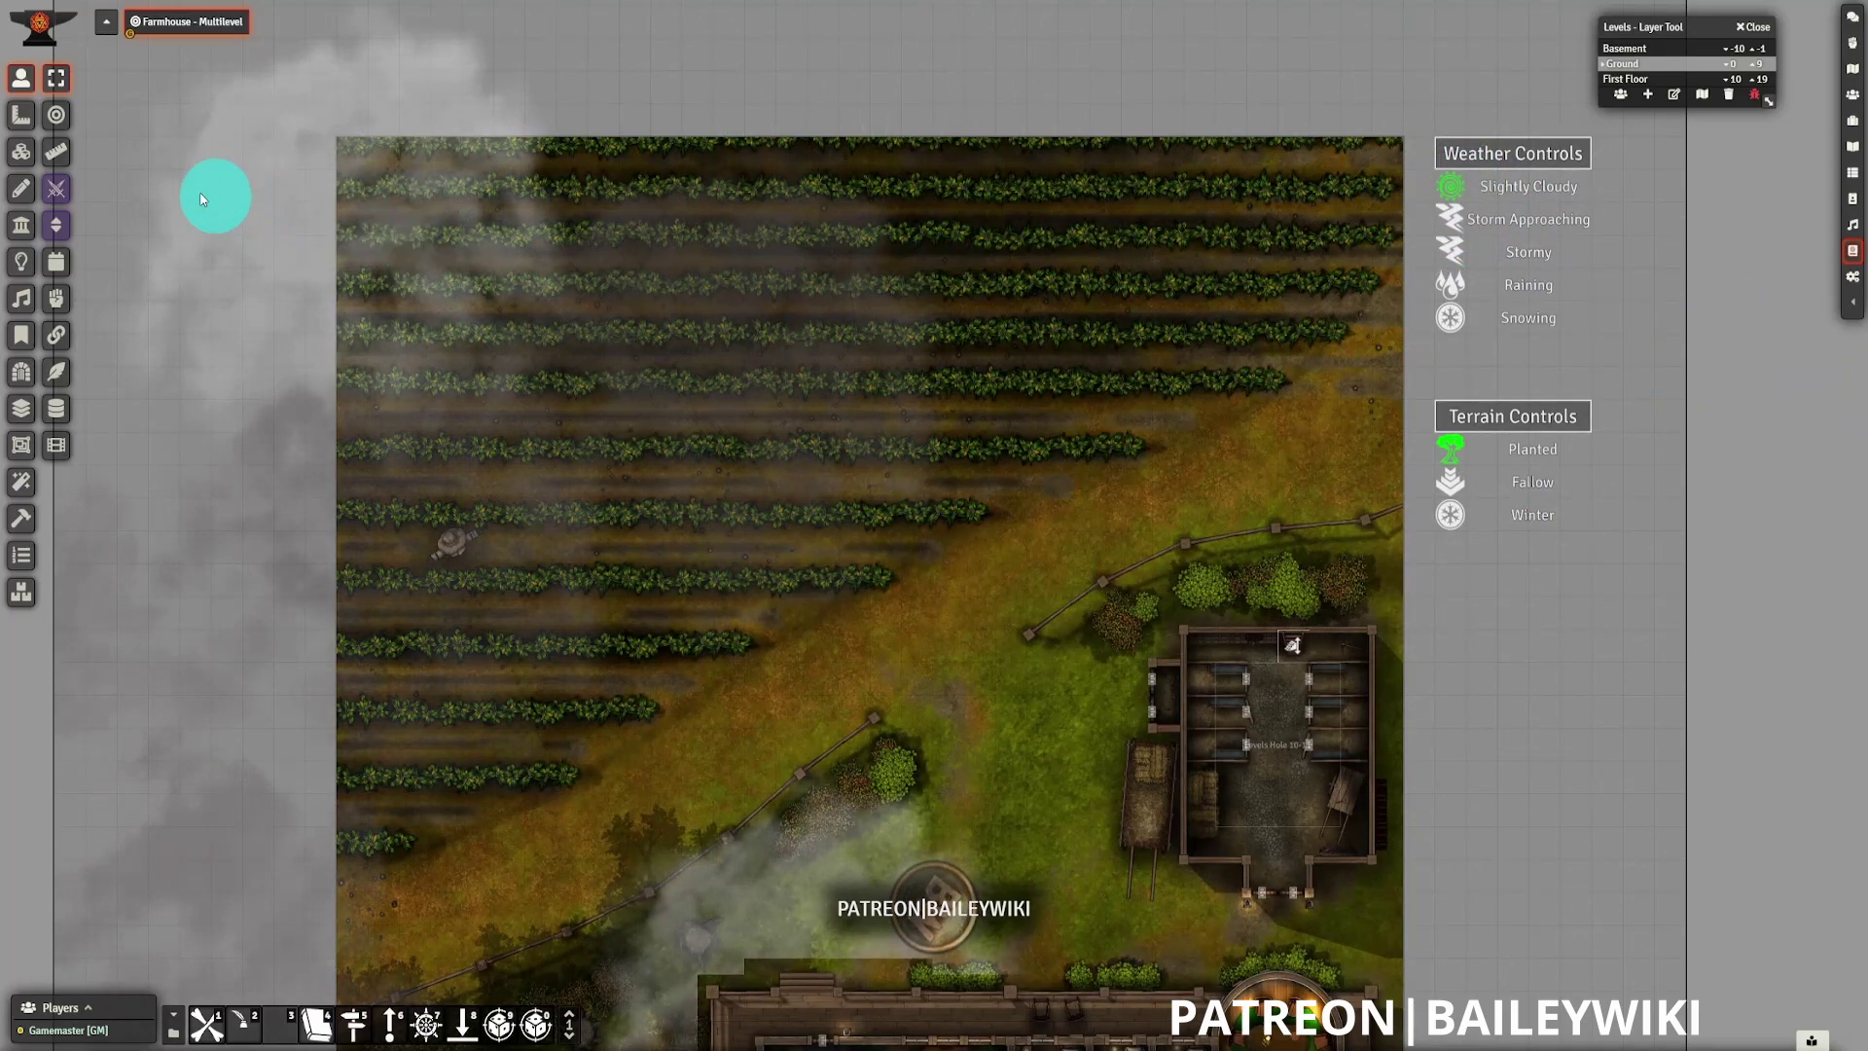
click(20, 151)
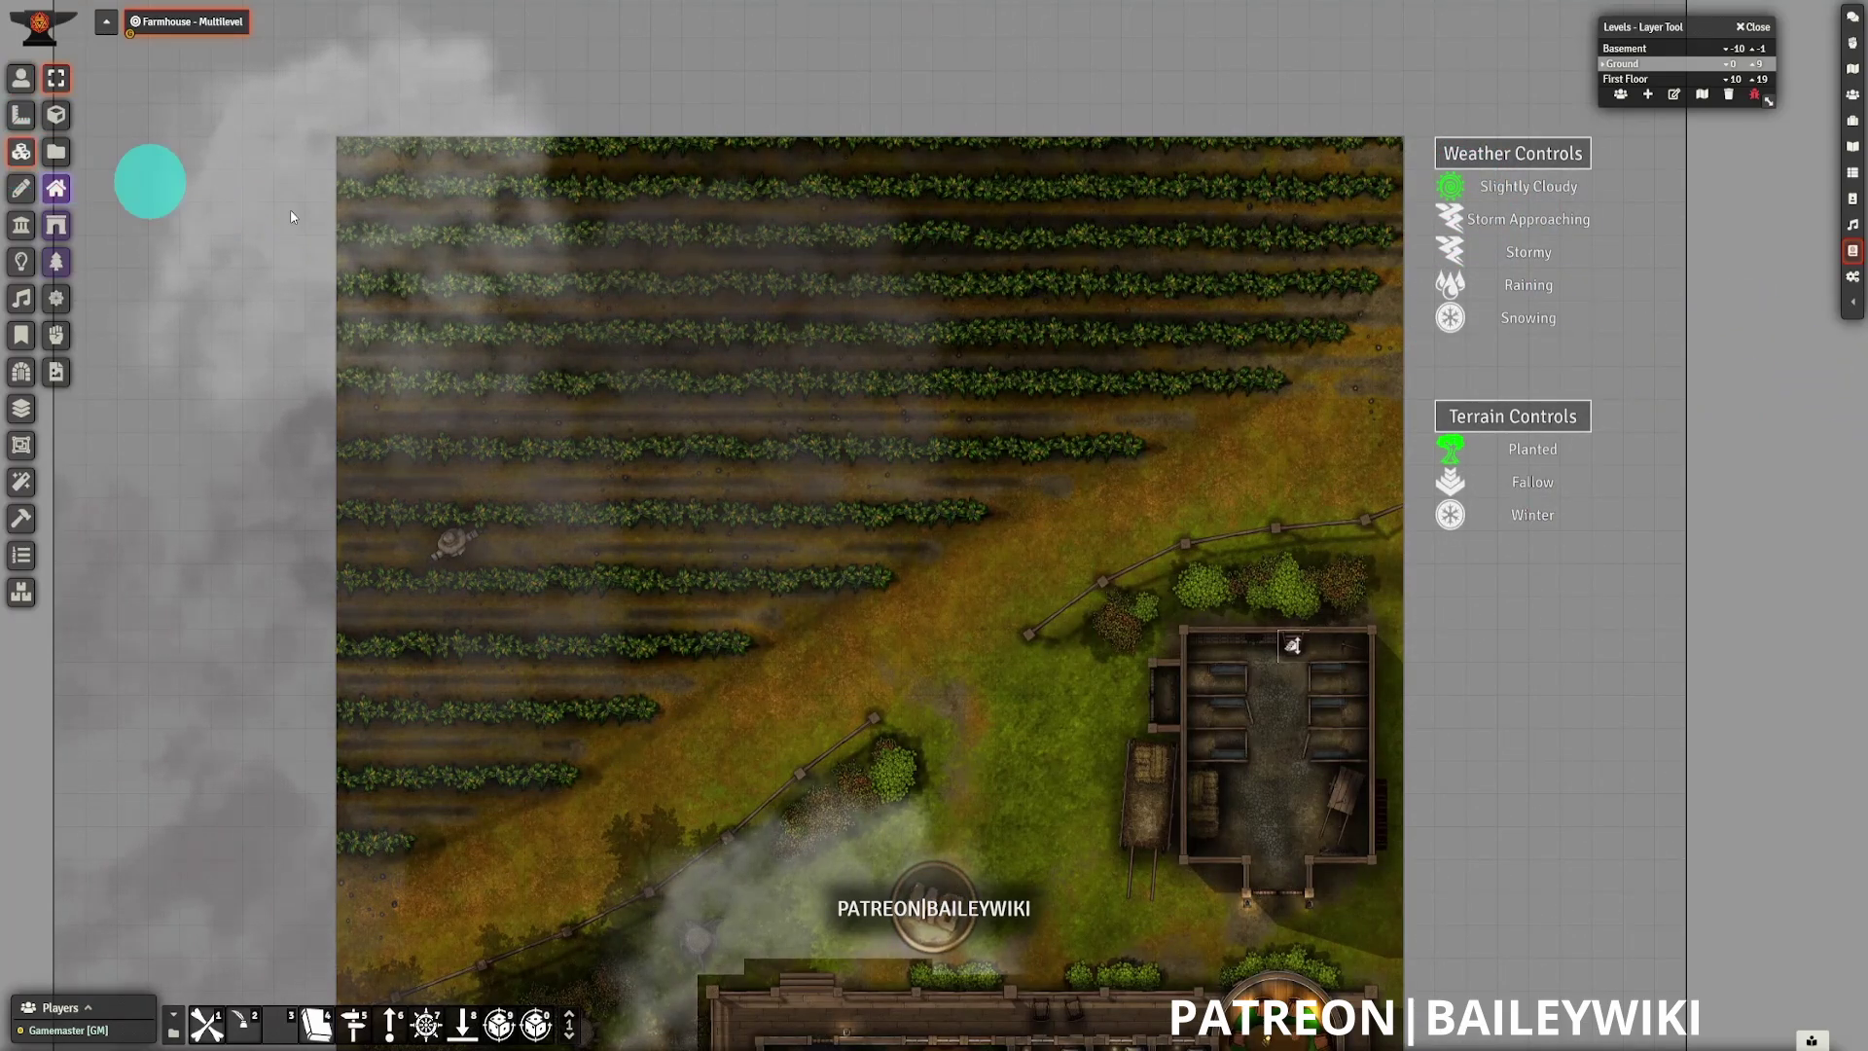
double_click(1450, 251)
click(717, 243)
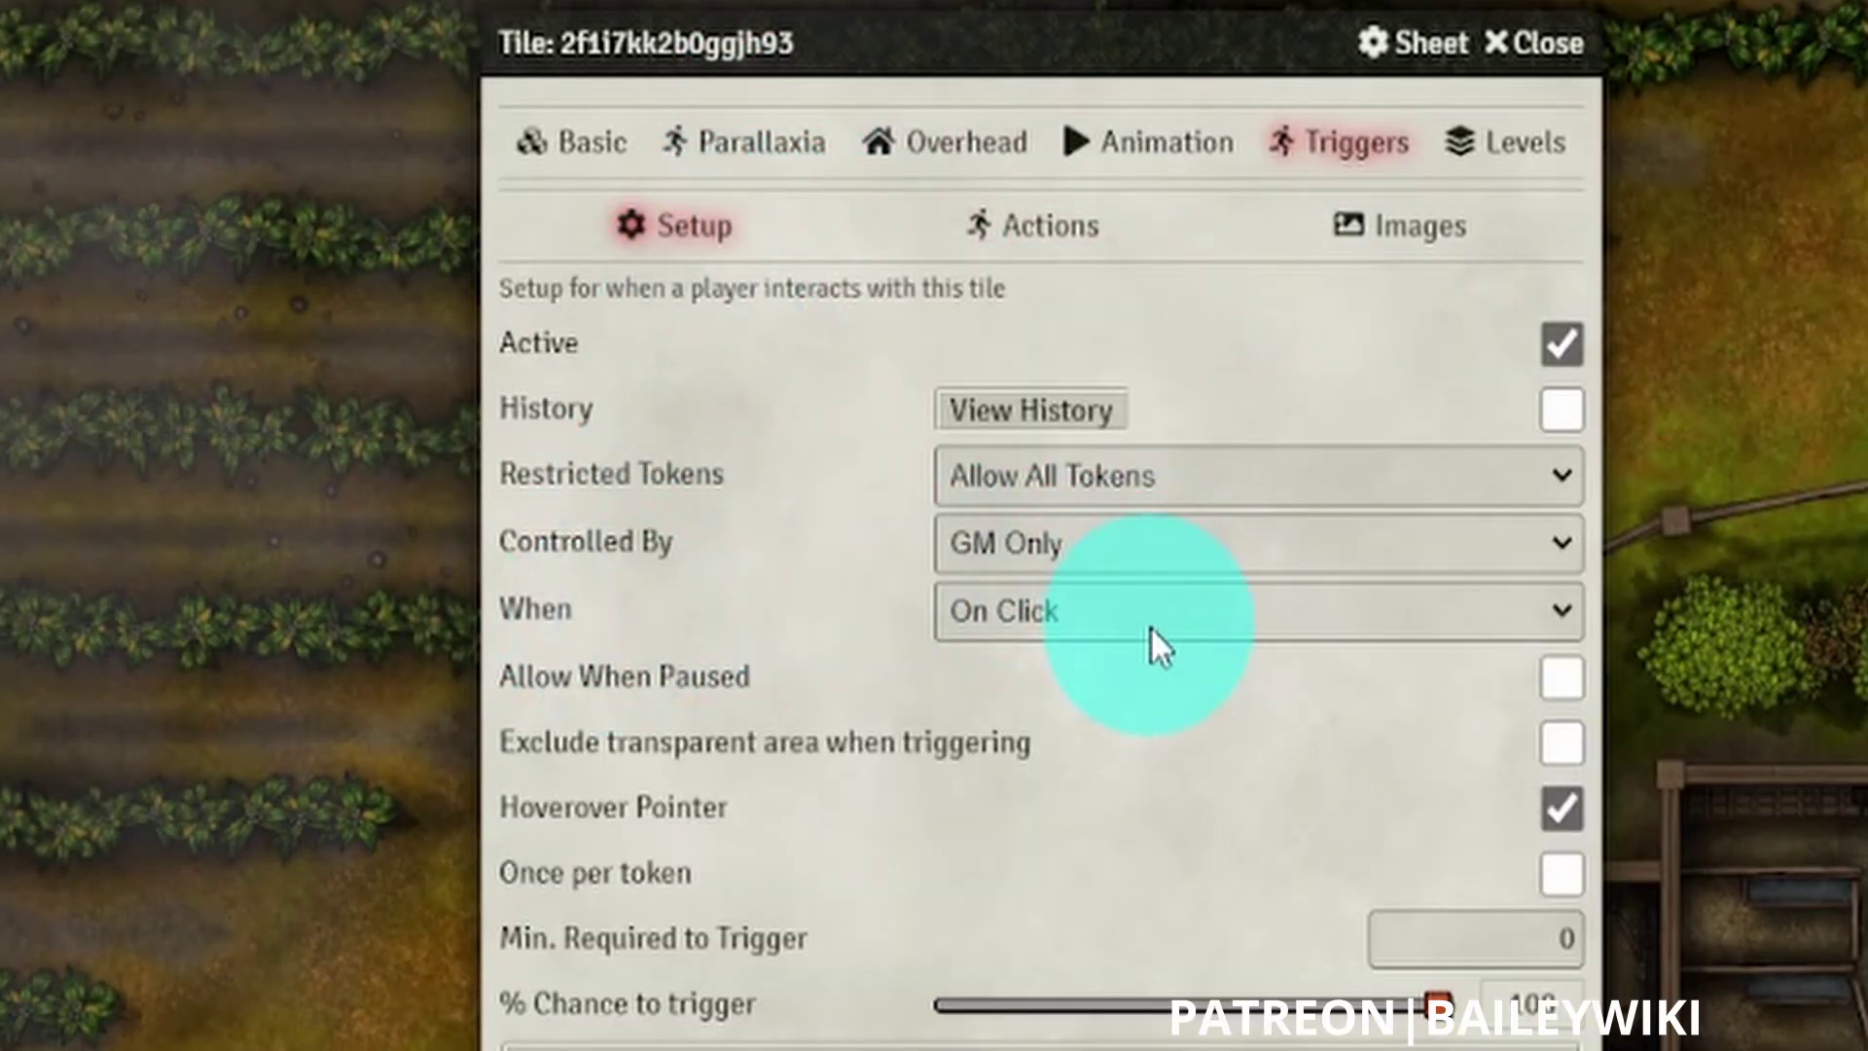
click(1029, 277)
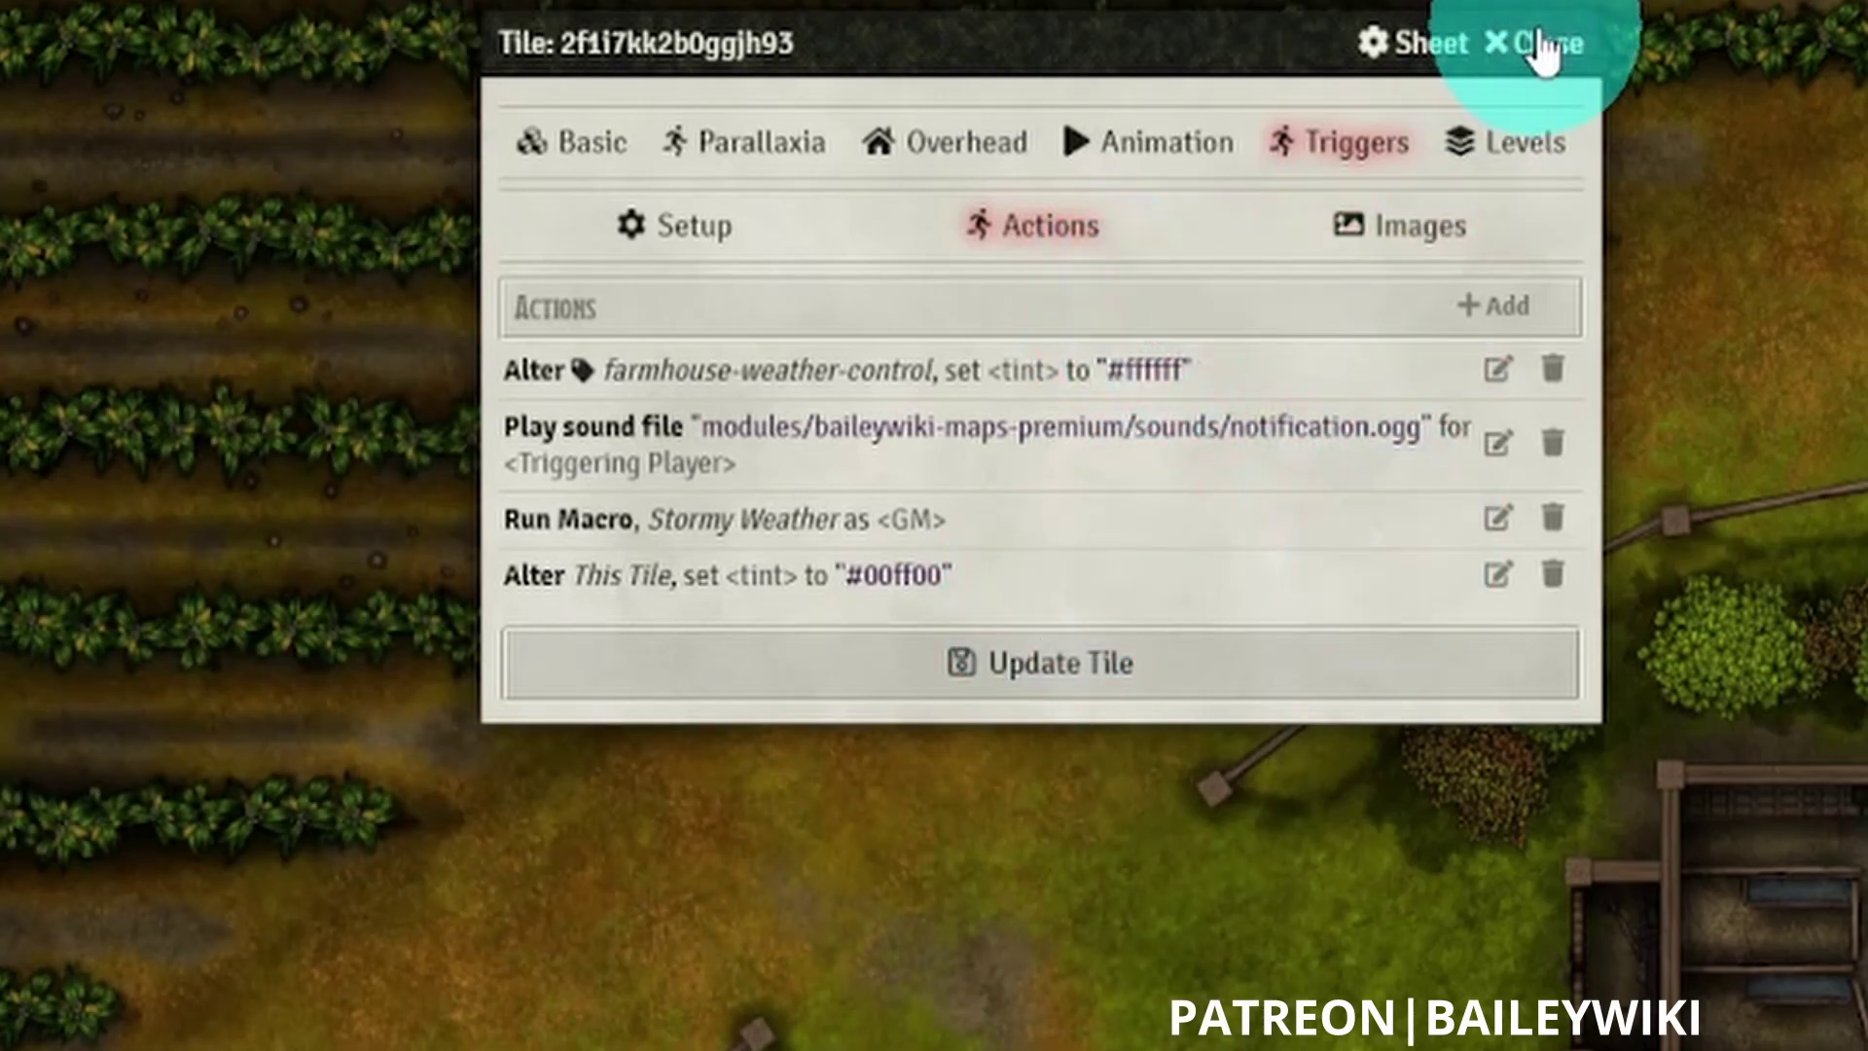
click(1555, 51)
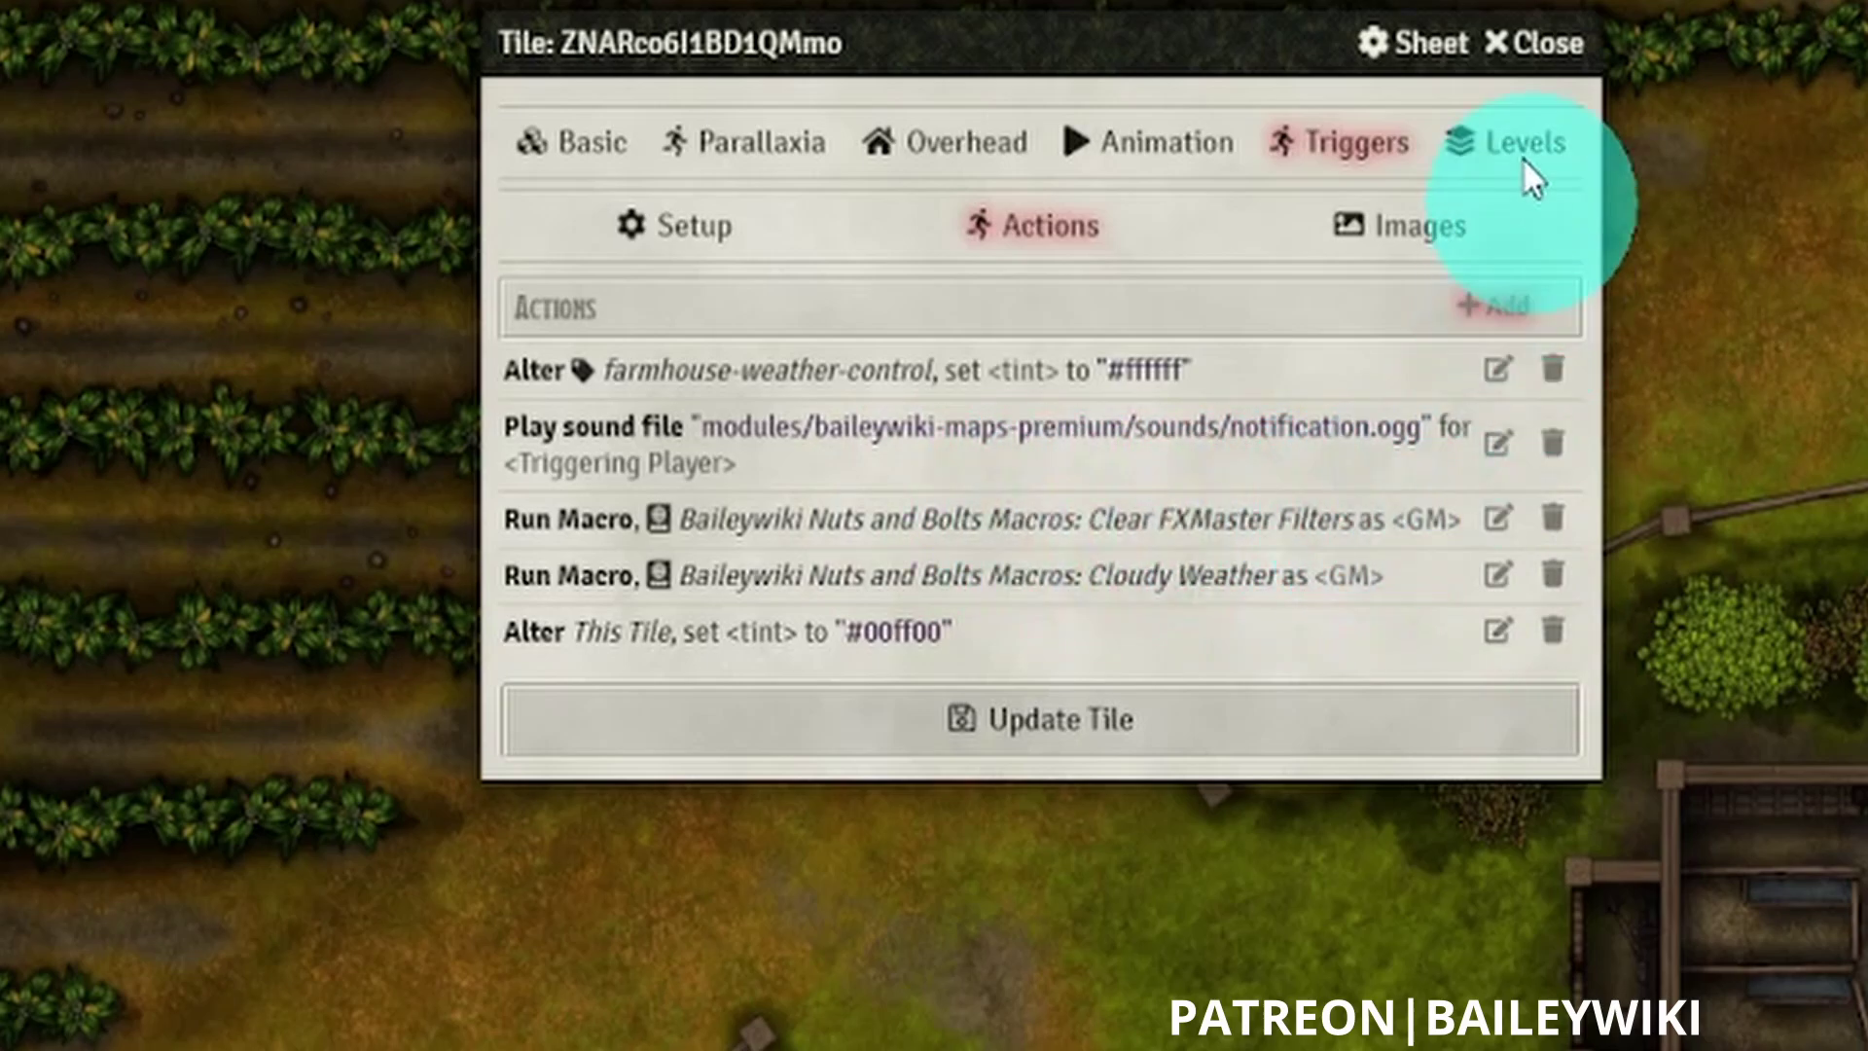
click(1553, 57)
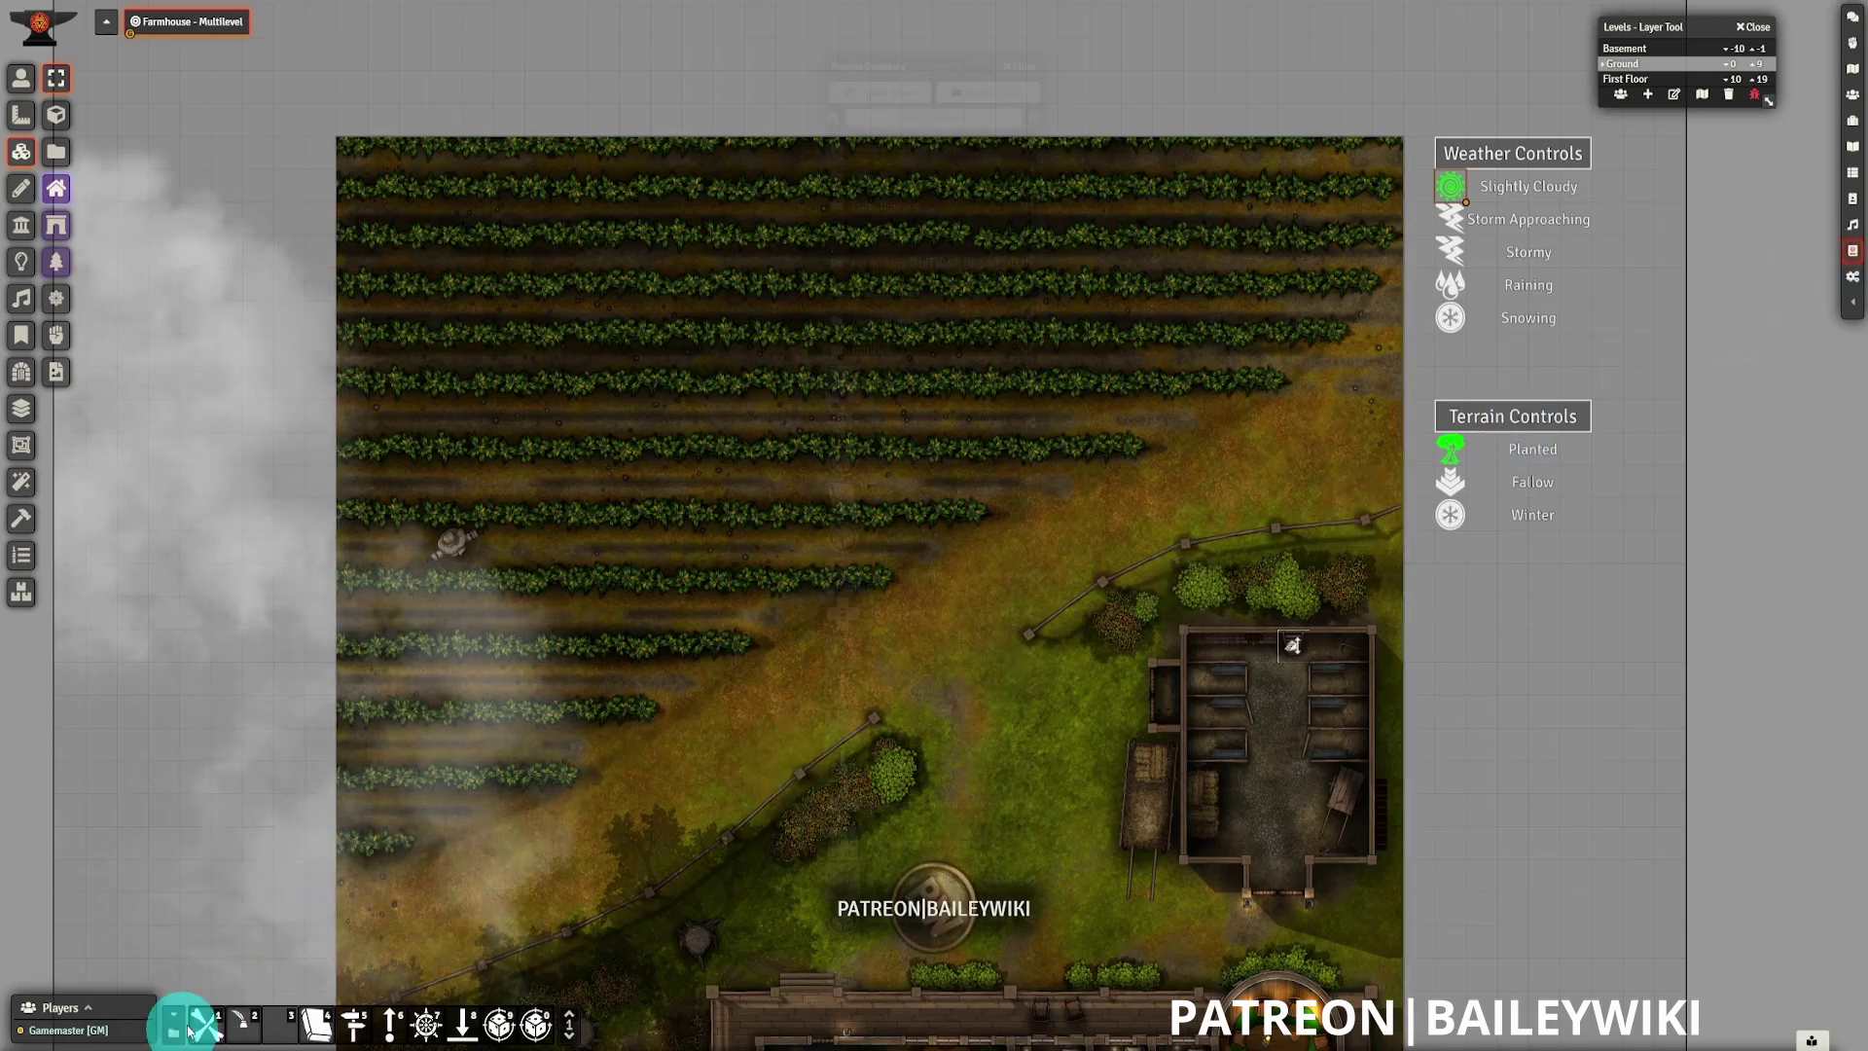
- Search the macros directory for "clear" and examine the command of the Clear FXMaster Filters macro
click(174, 1033)
click(951, 117)
text(clear)
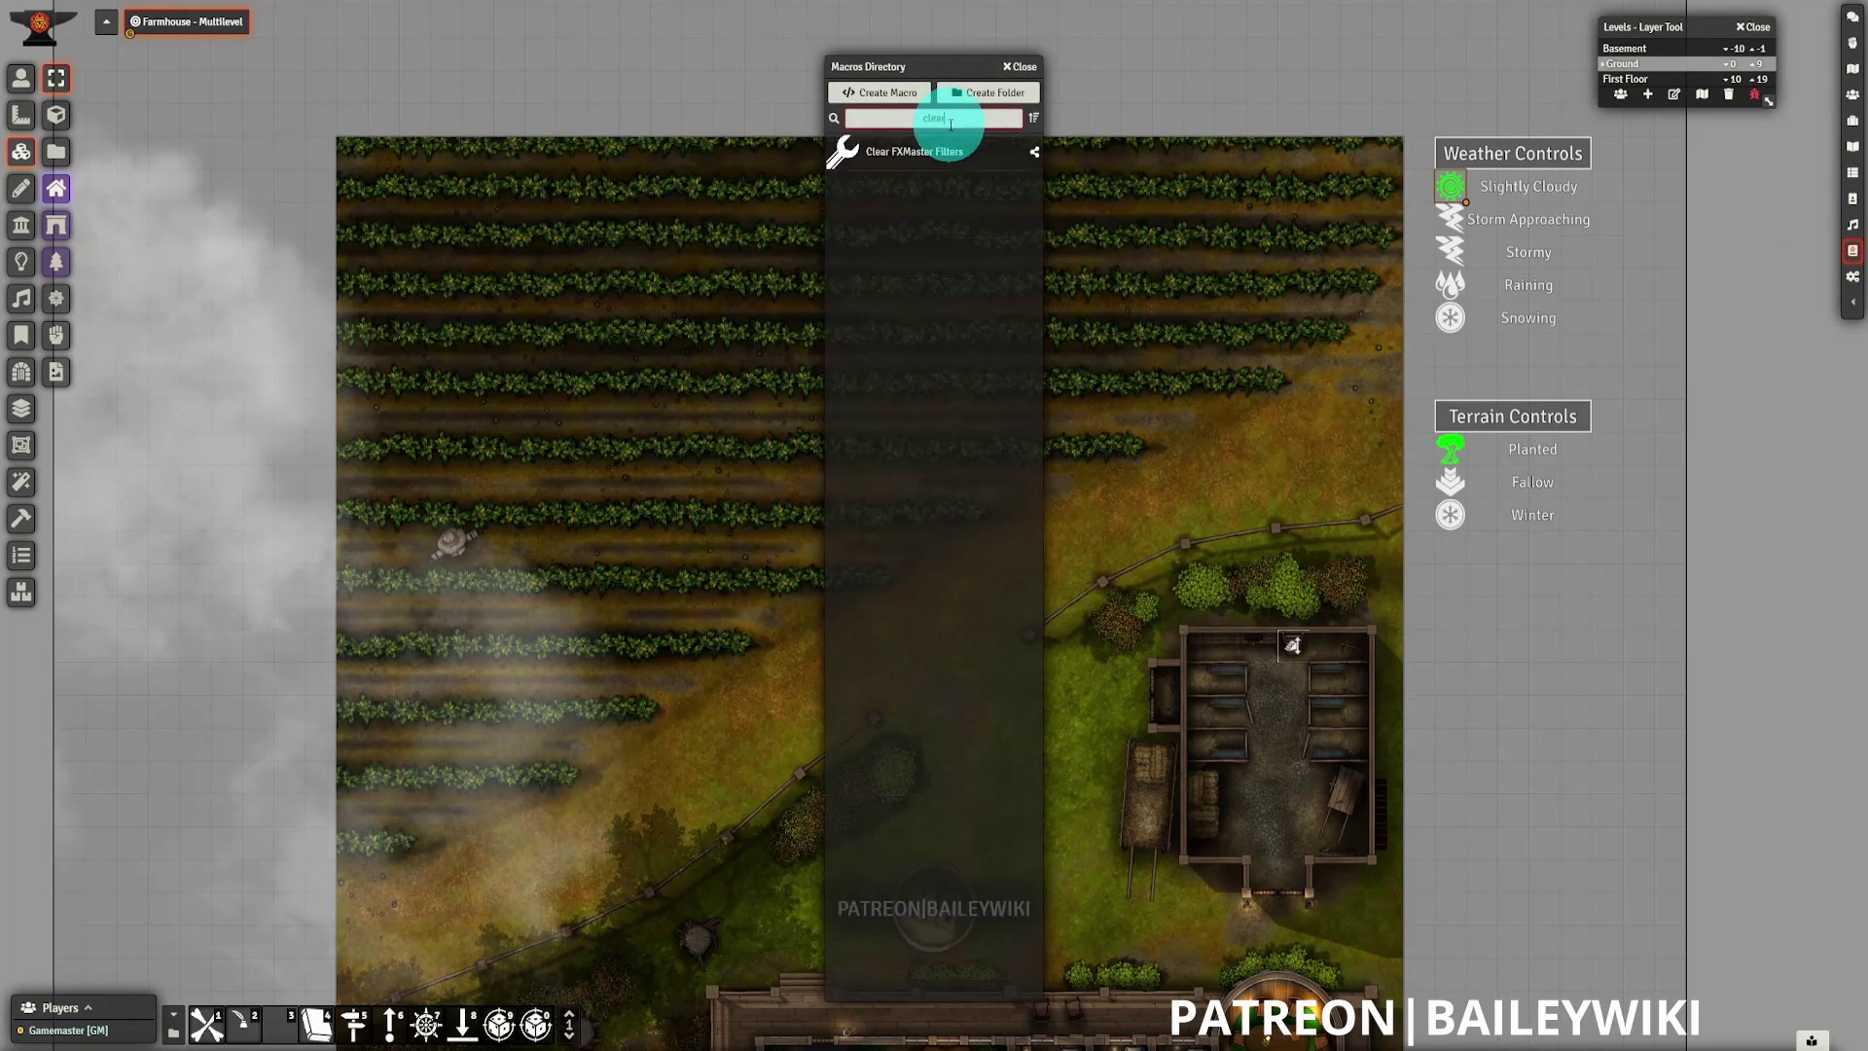
click(909, 156)
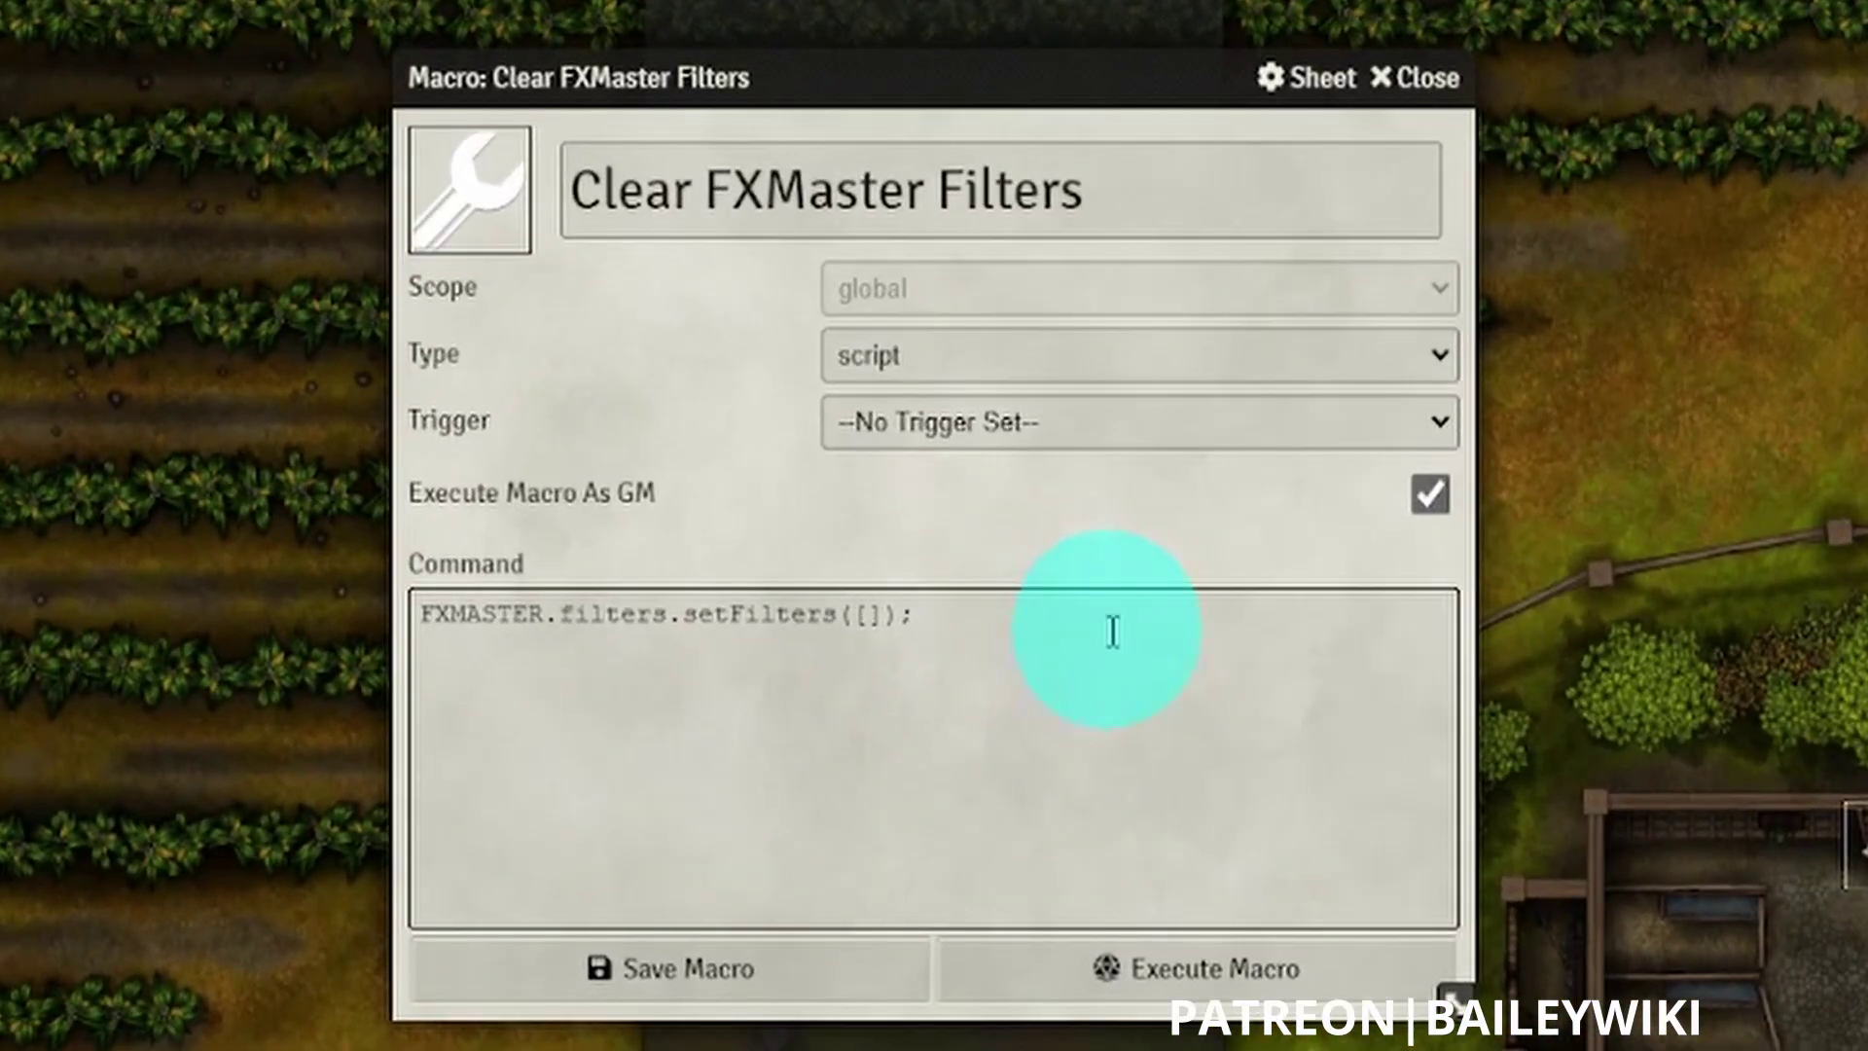
double_click(720, 568)
click(1068, 582)
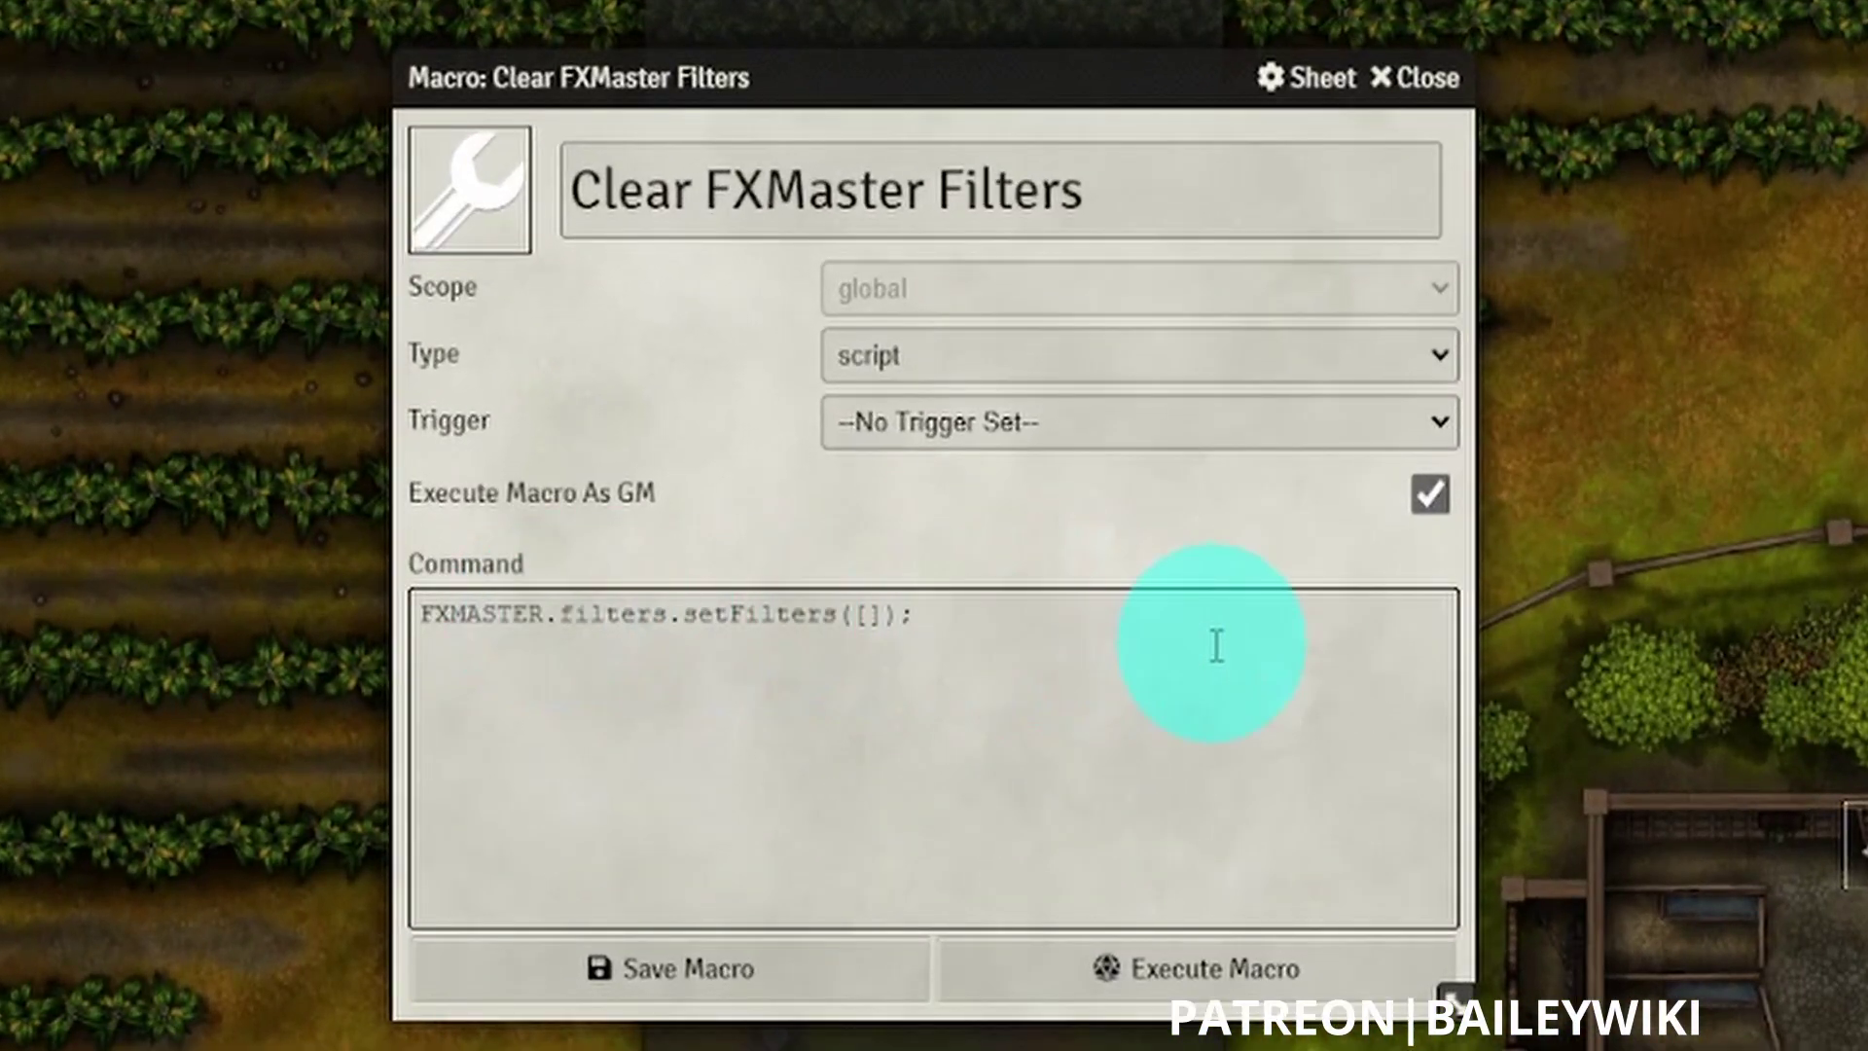
click(1216, 646)
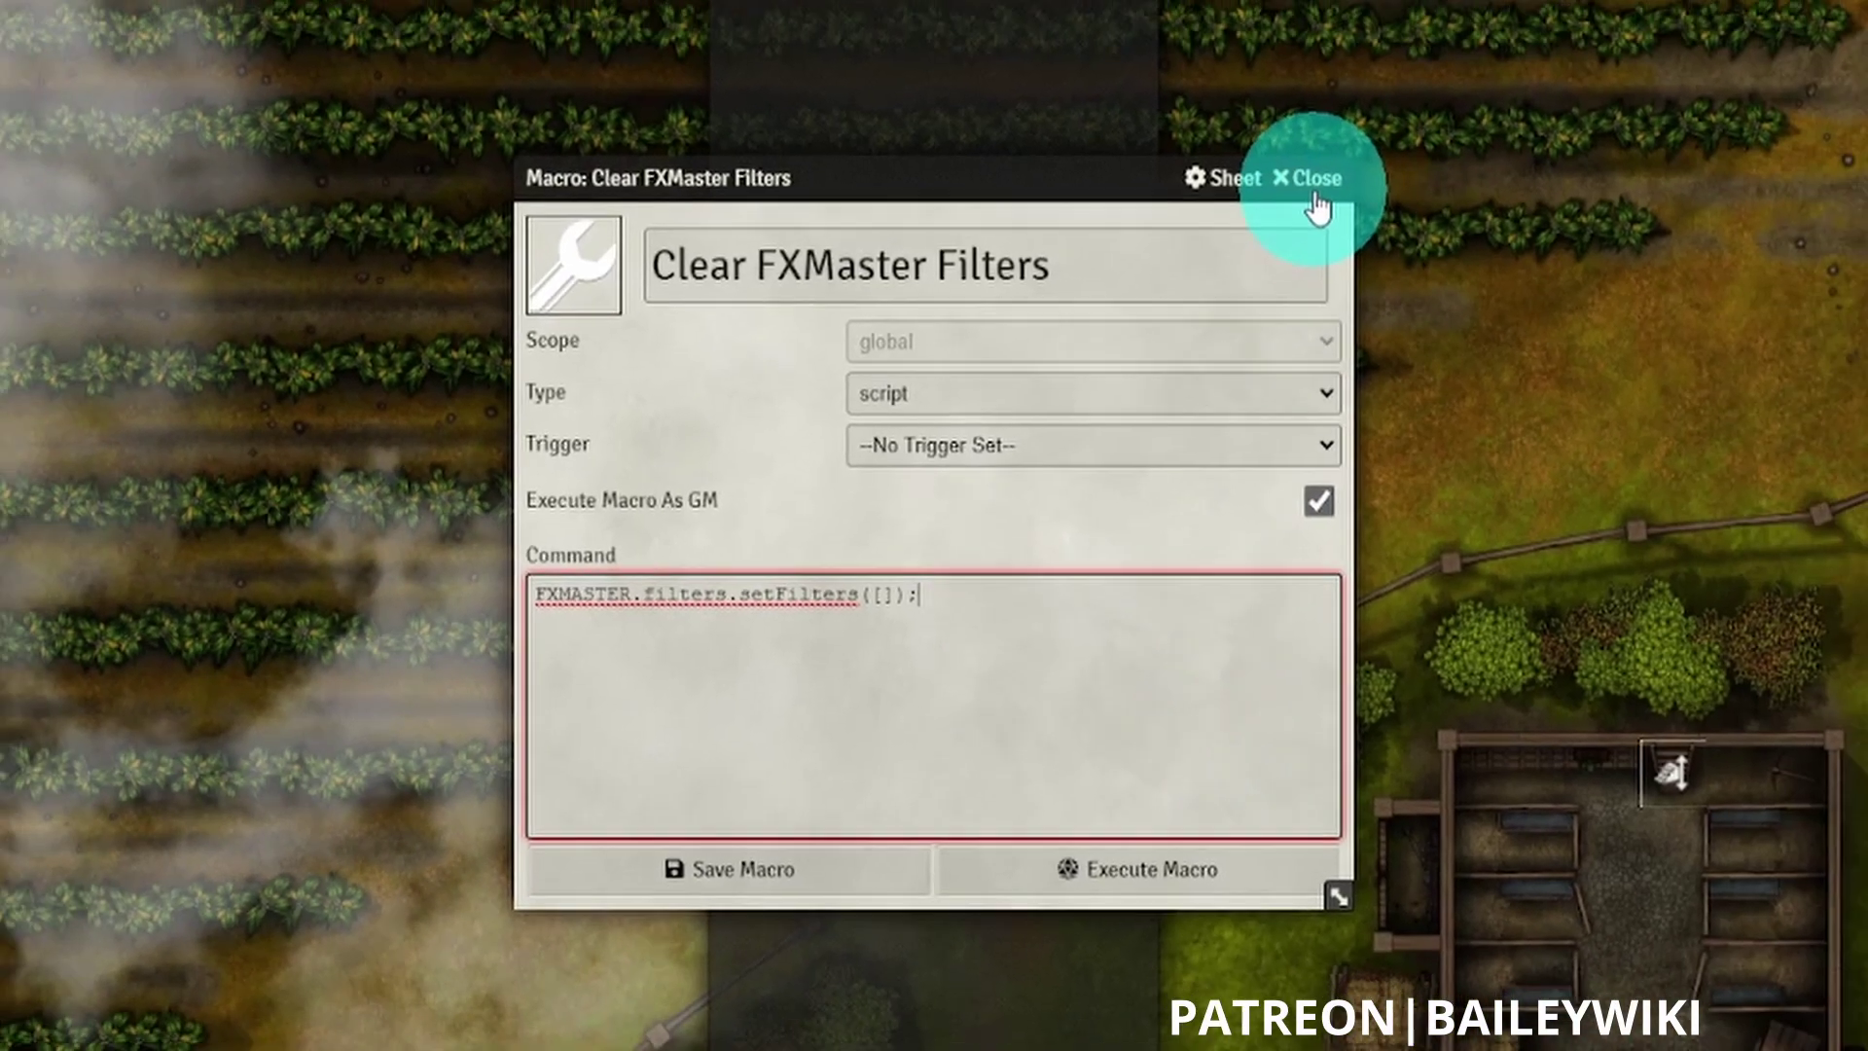
click(1416, 78)
click(1025, 36)
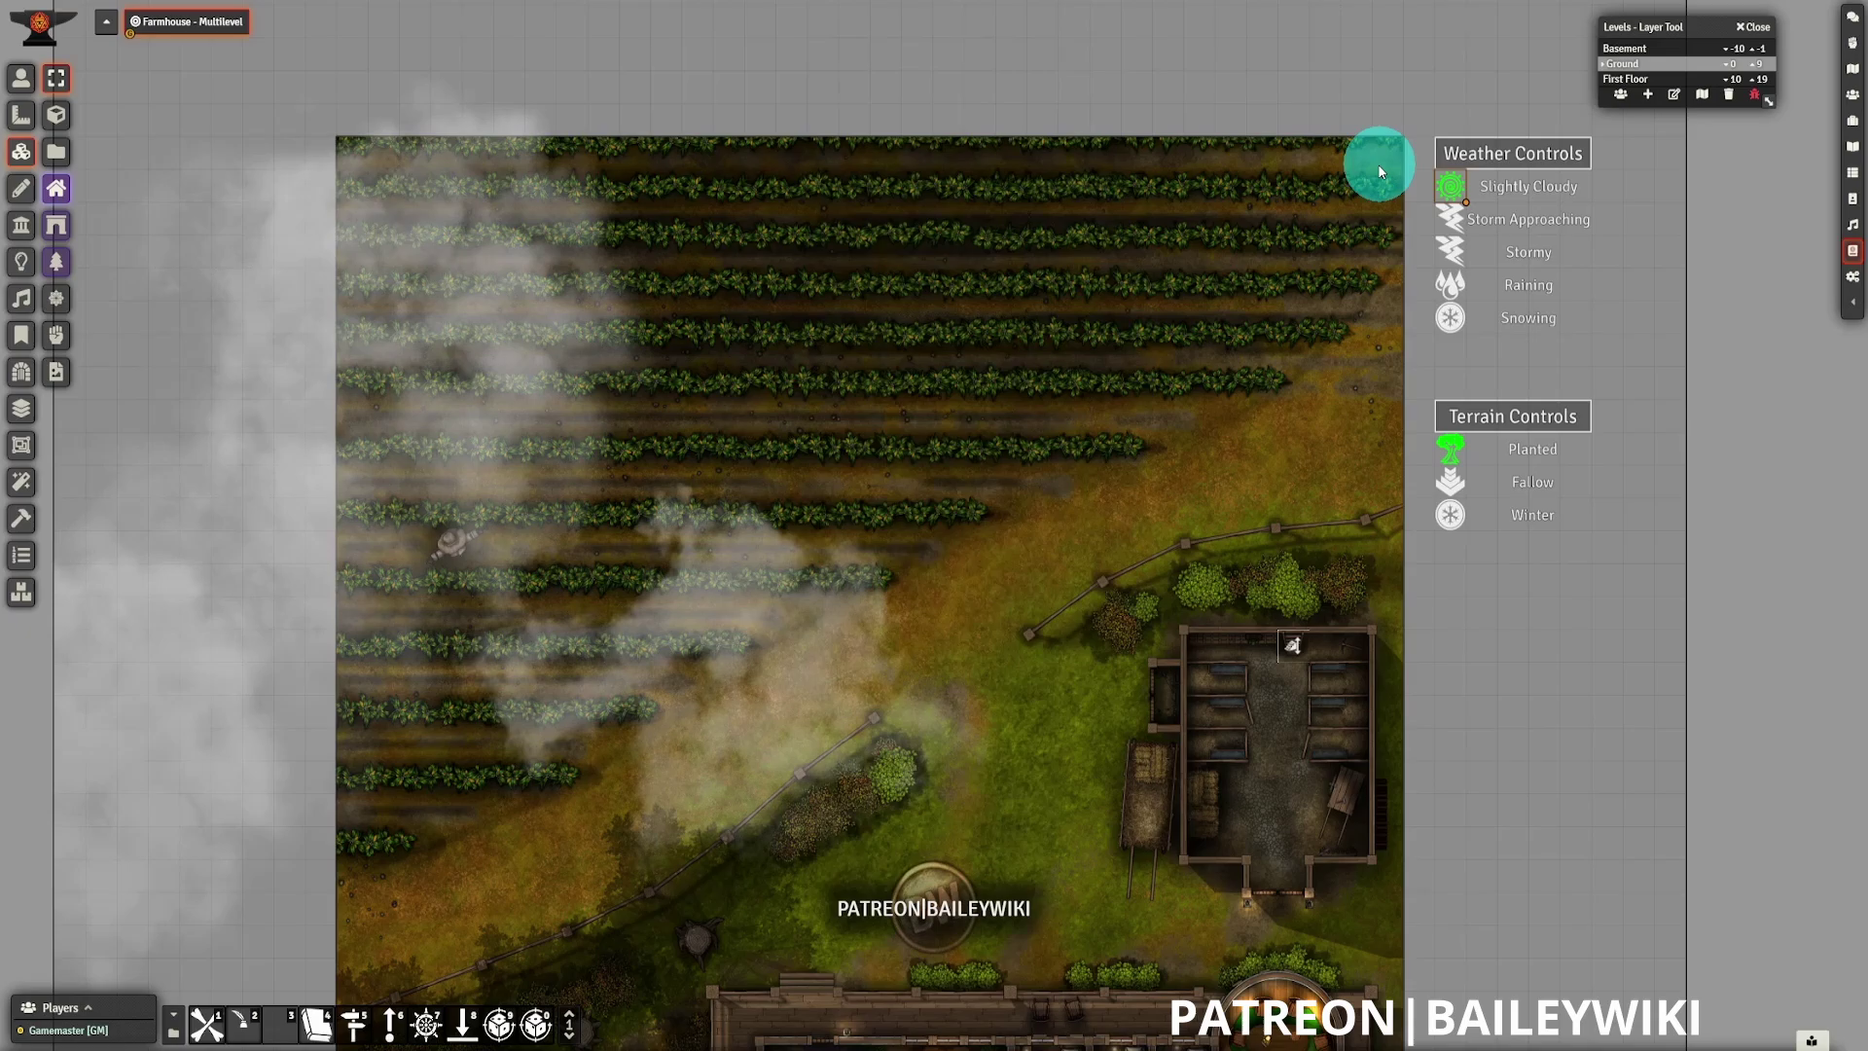
- Check how the Slightly Cloudy tile's trigger actions run the clear filters and cloudy weather macros
click(1489, 167)
double_click(1453, 188)
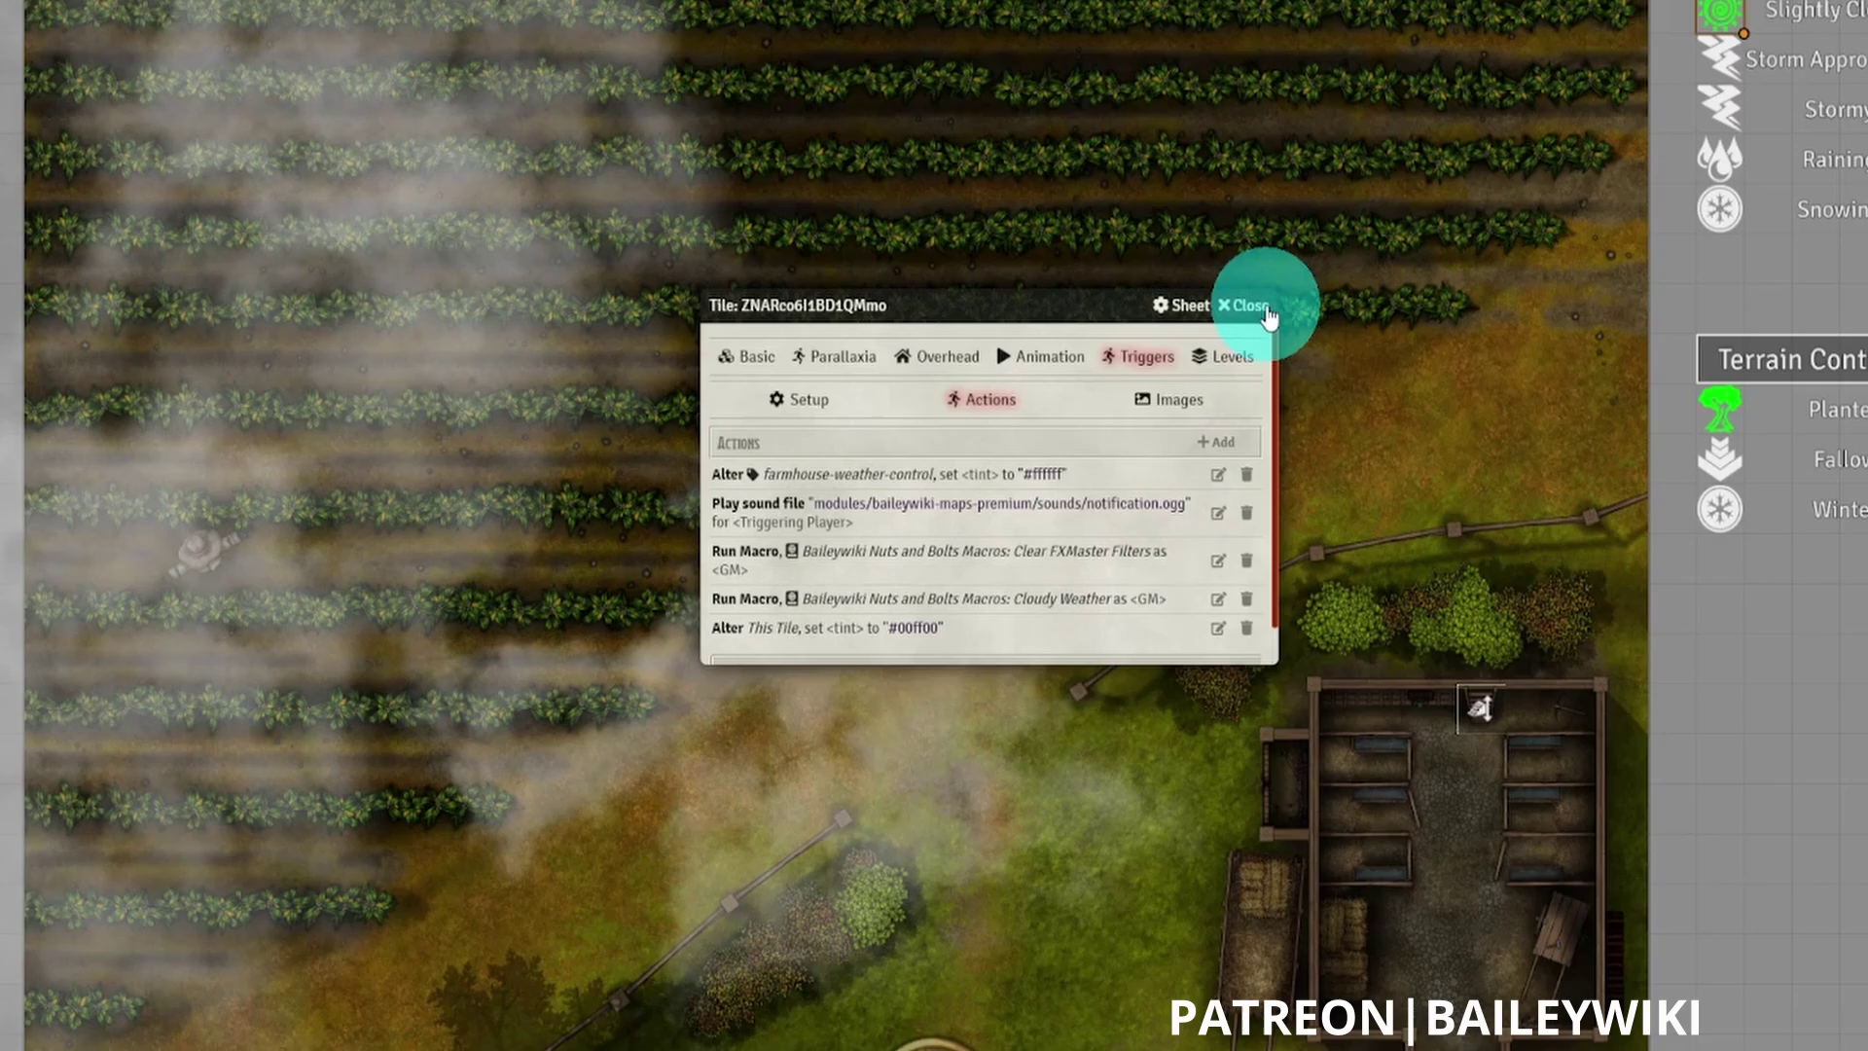
click(1538, 101)
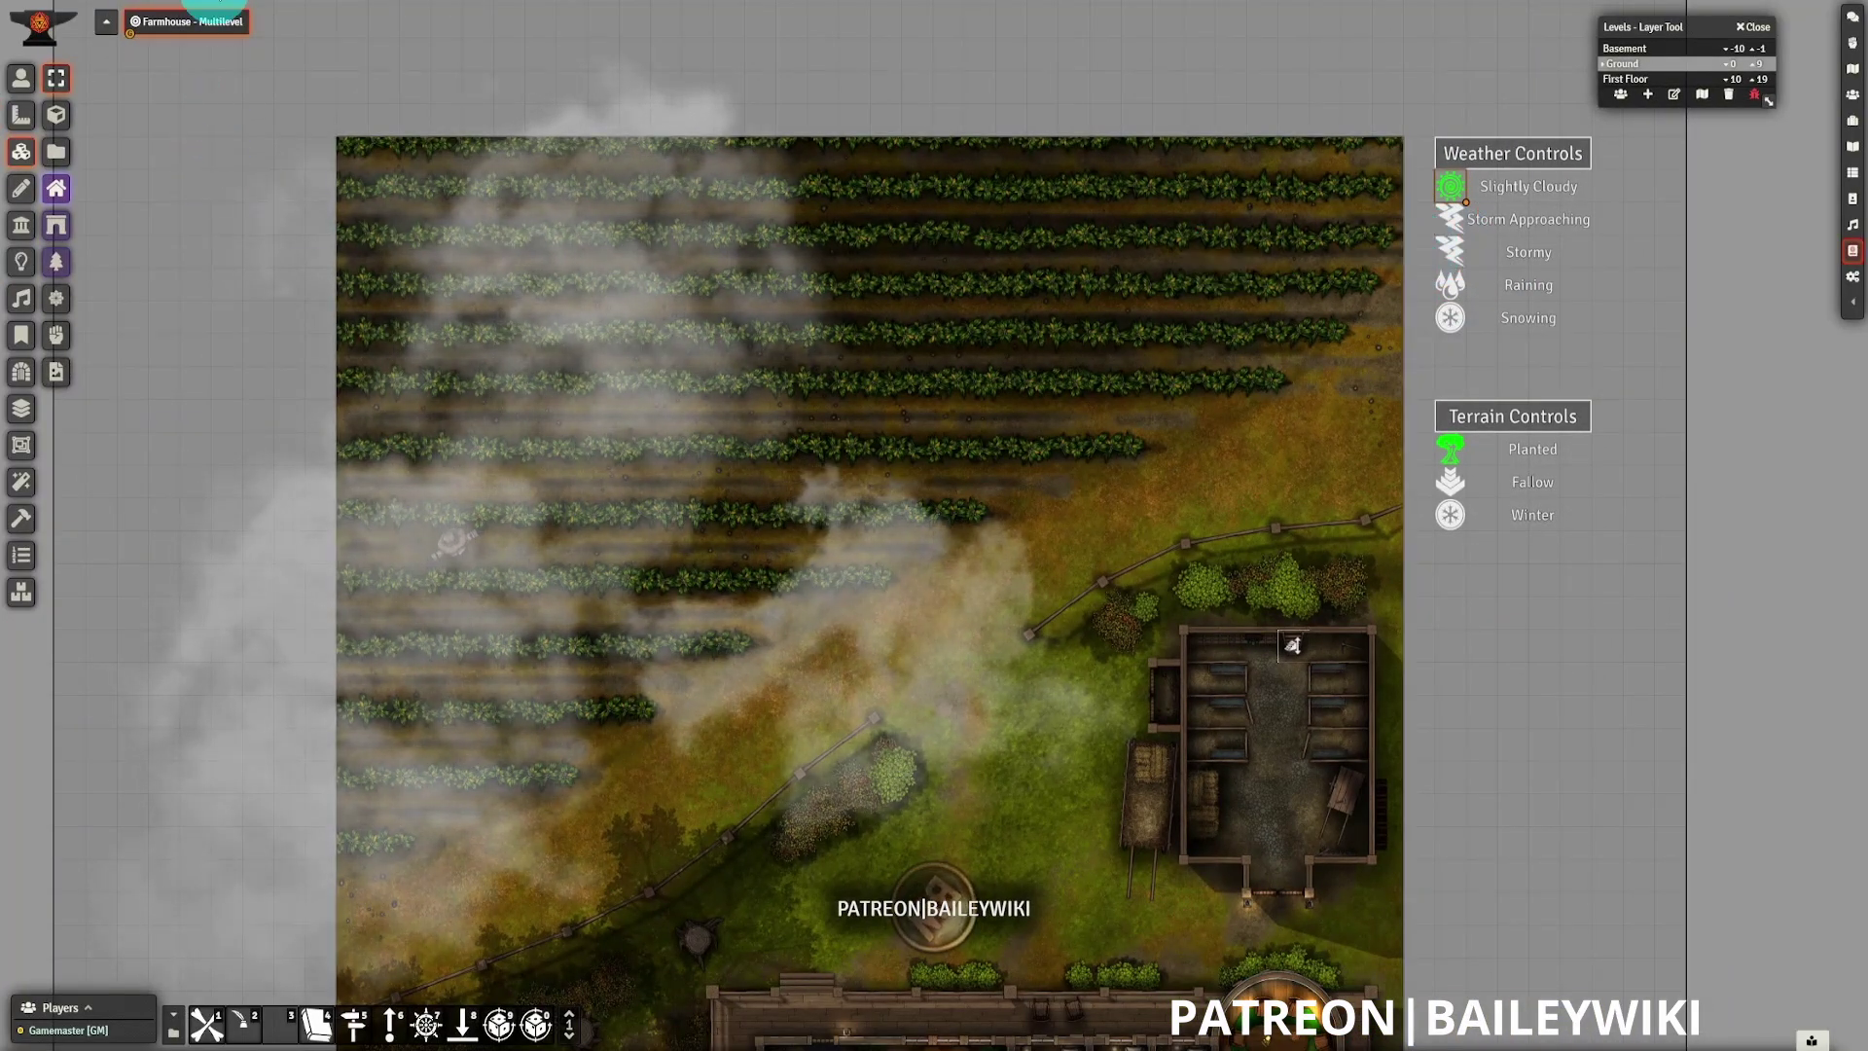
- Switch to the token controls and activate the Stormy weather control on the scene
right_click(194, 20)
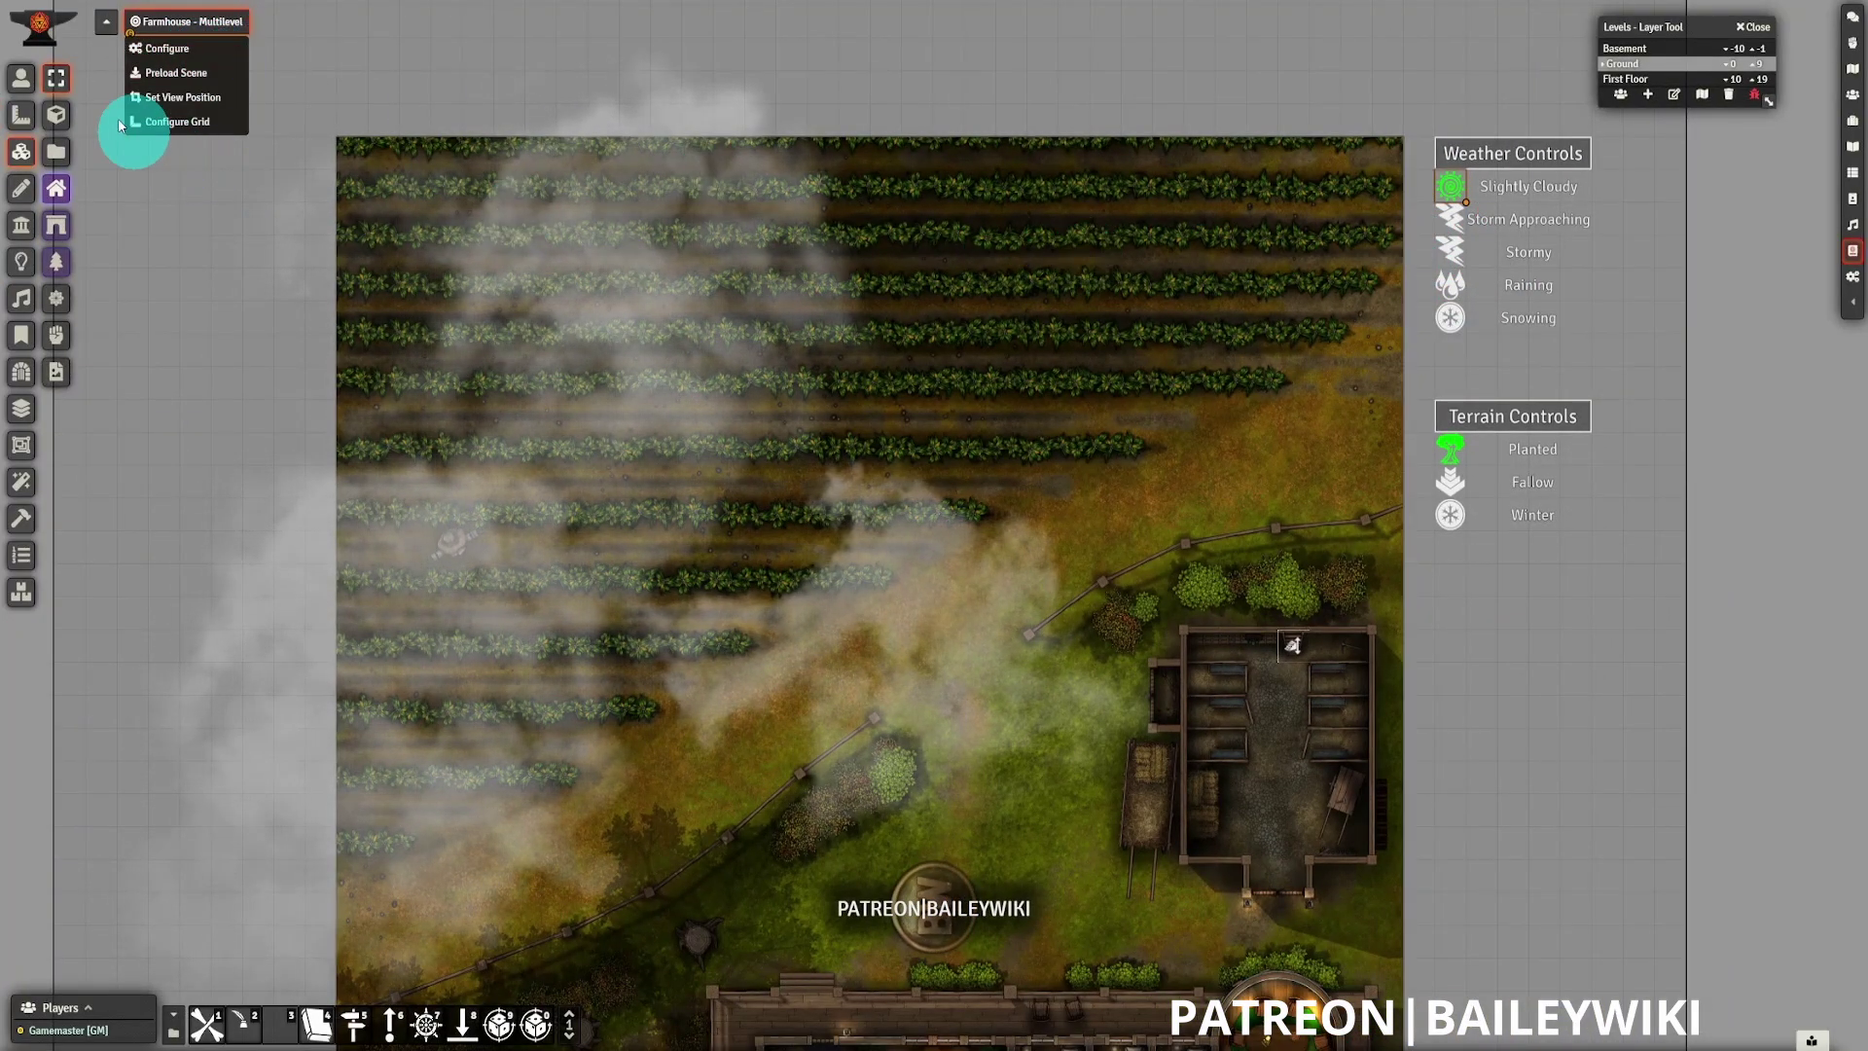
click(21, 78)
click(1464, 251)
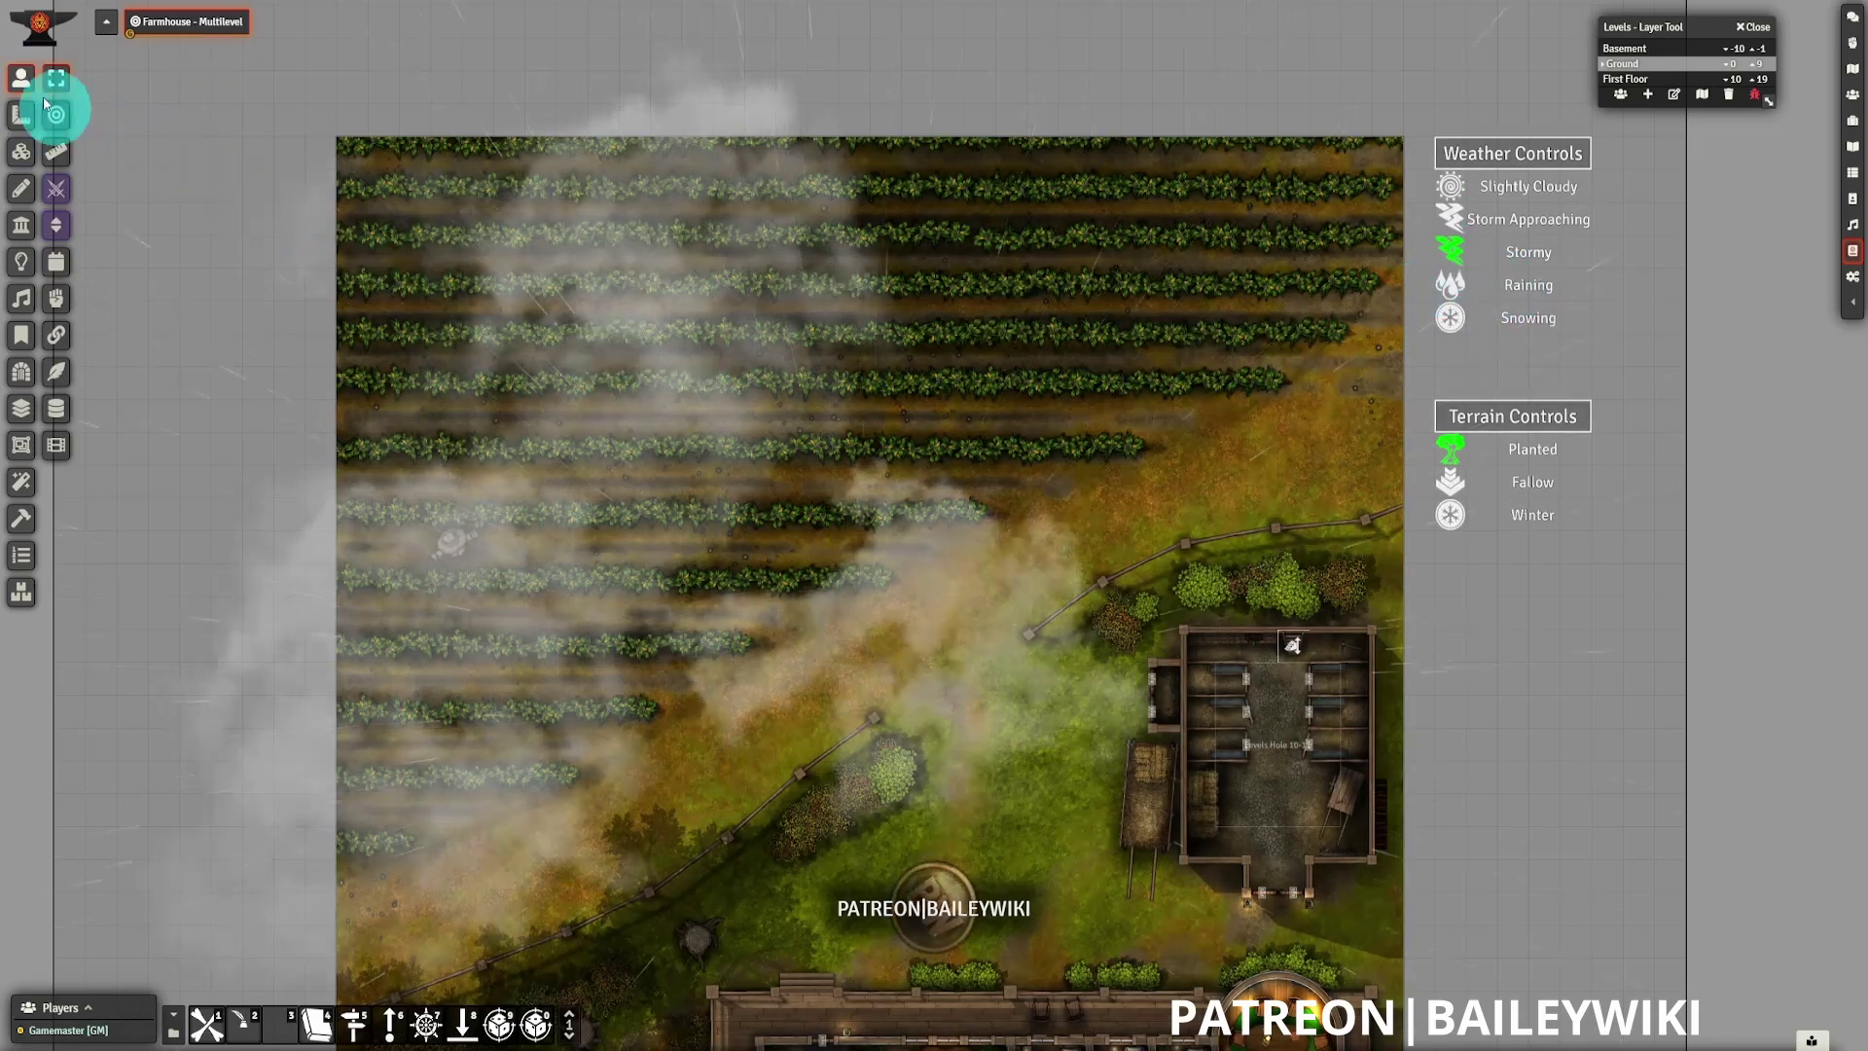
- Set the Farmhouse - Multilevel scene's darkness level to 0.6 in its lighting configuration and save the changes
right_click(164, 22)
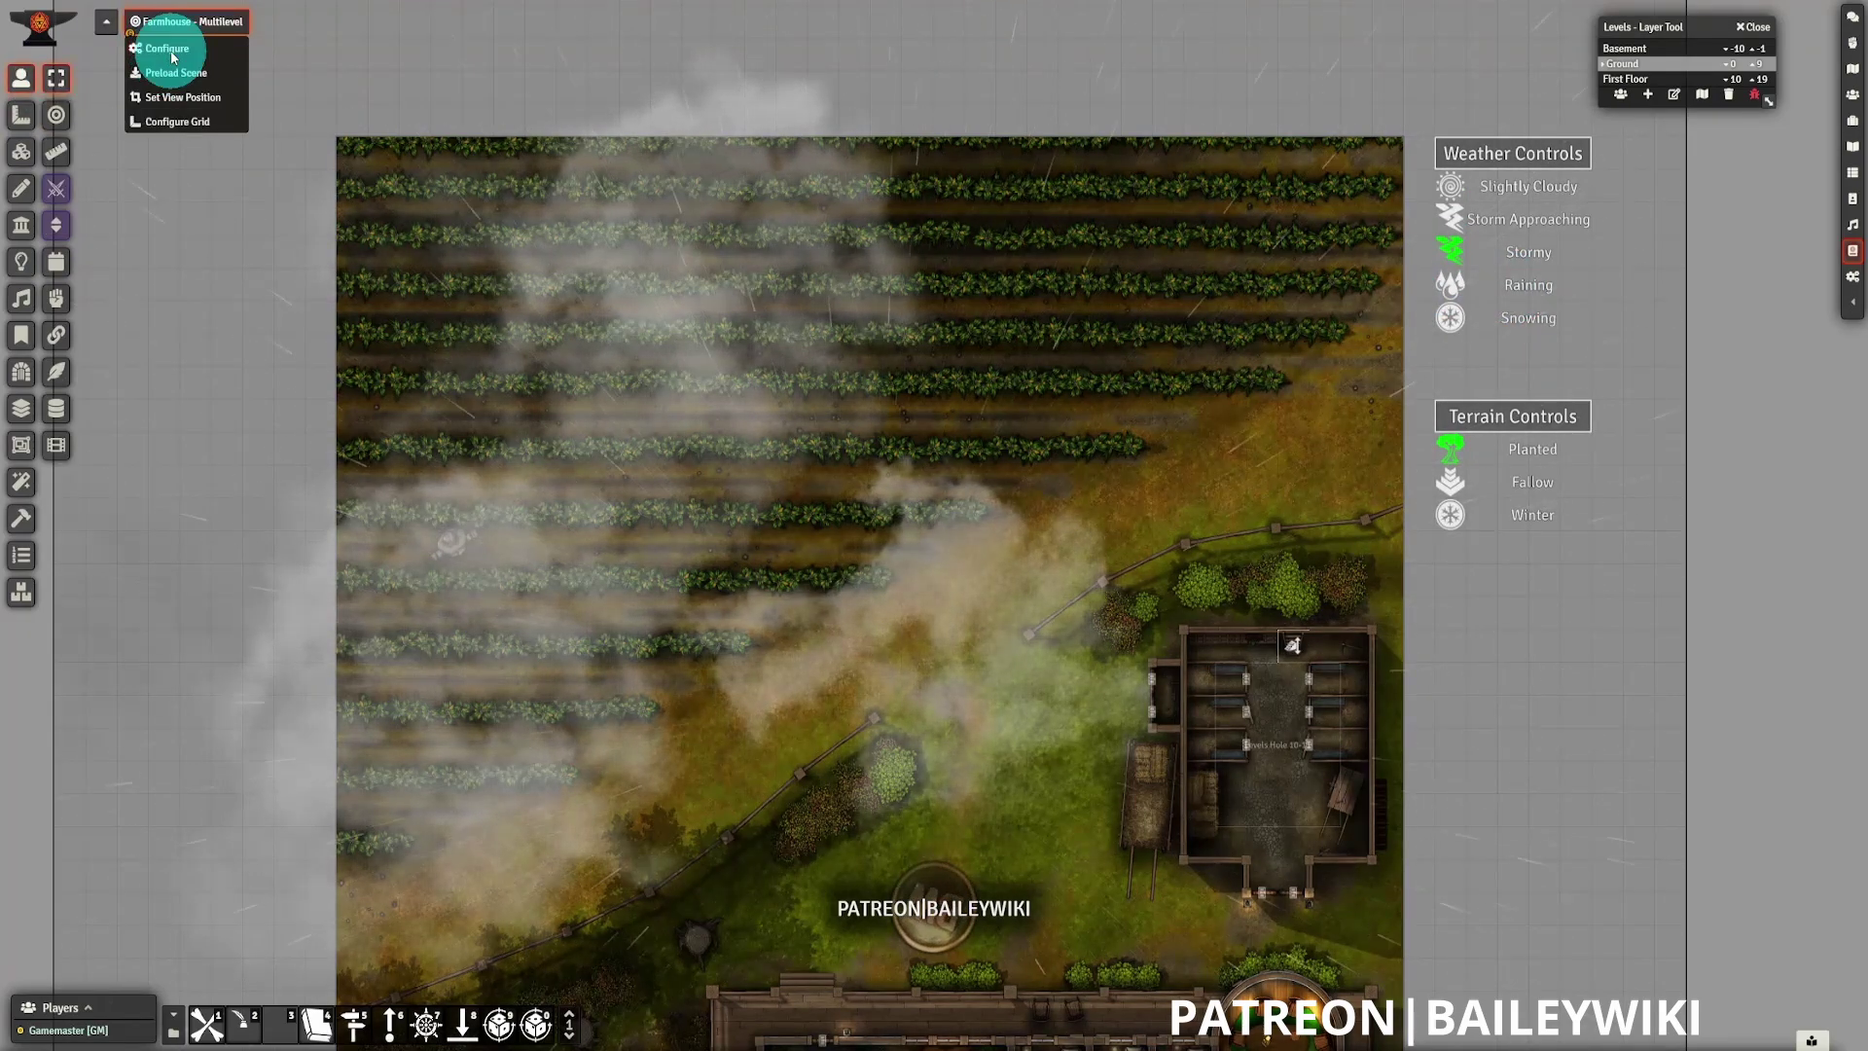
click(164, 49)
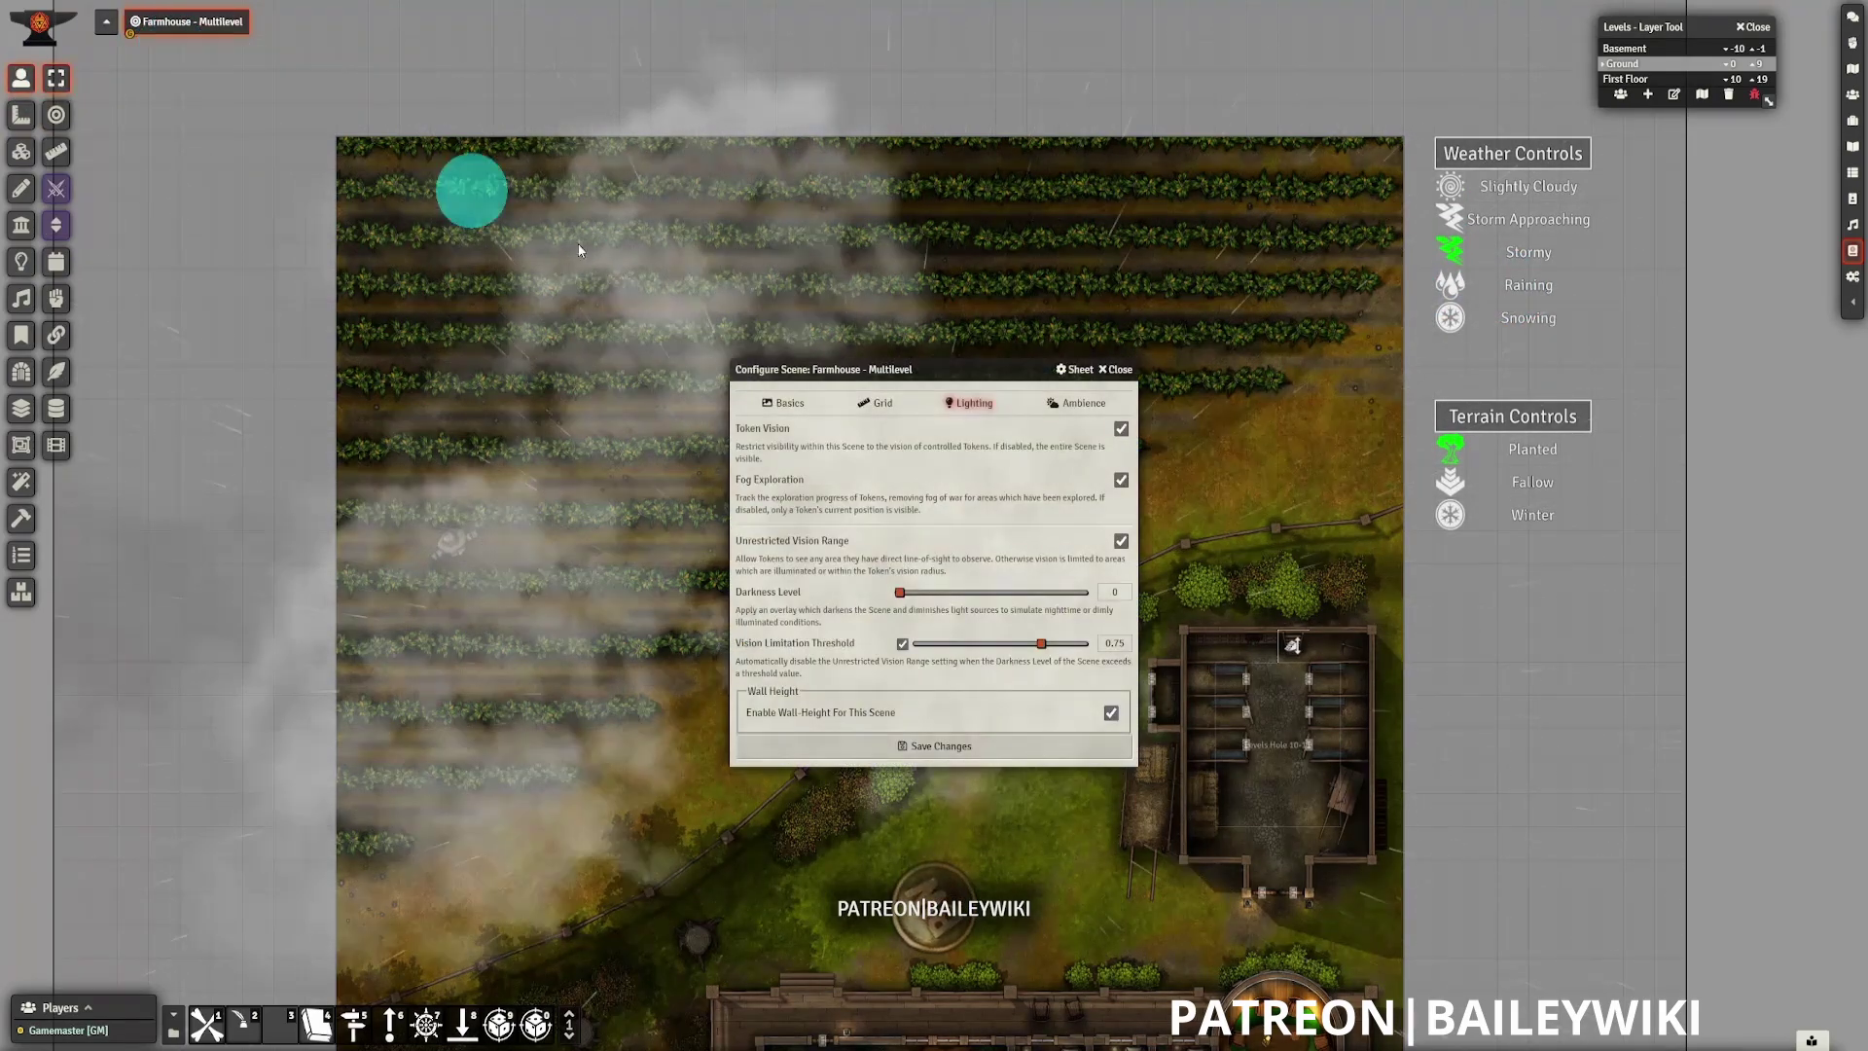
click(971, 591)
click(992, 593)
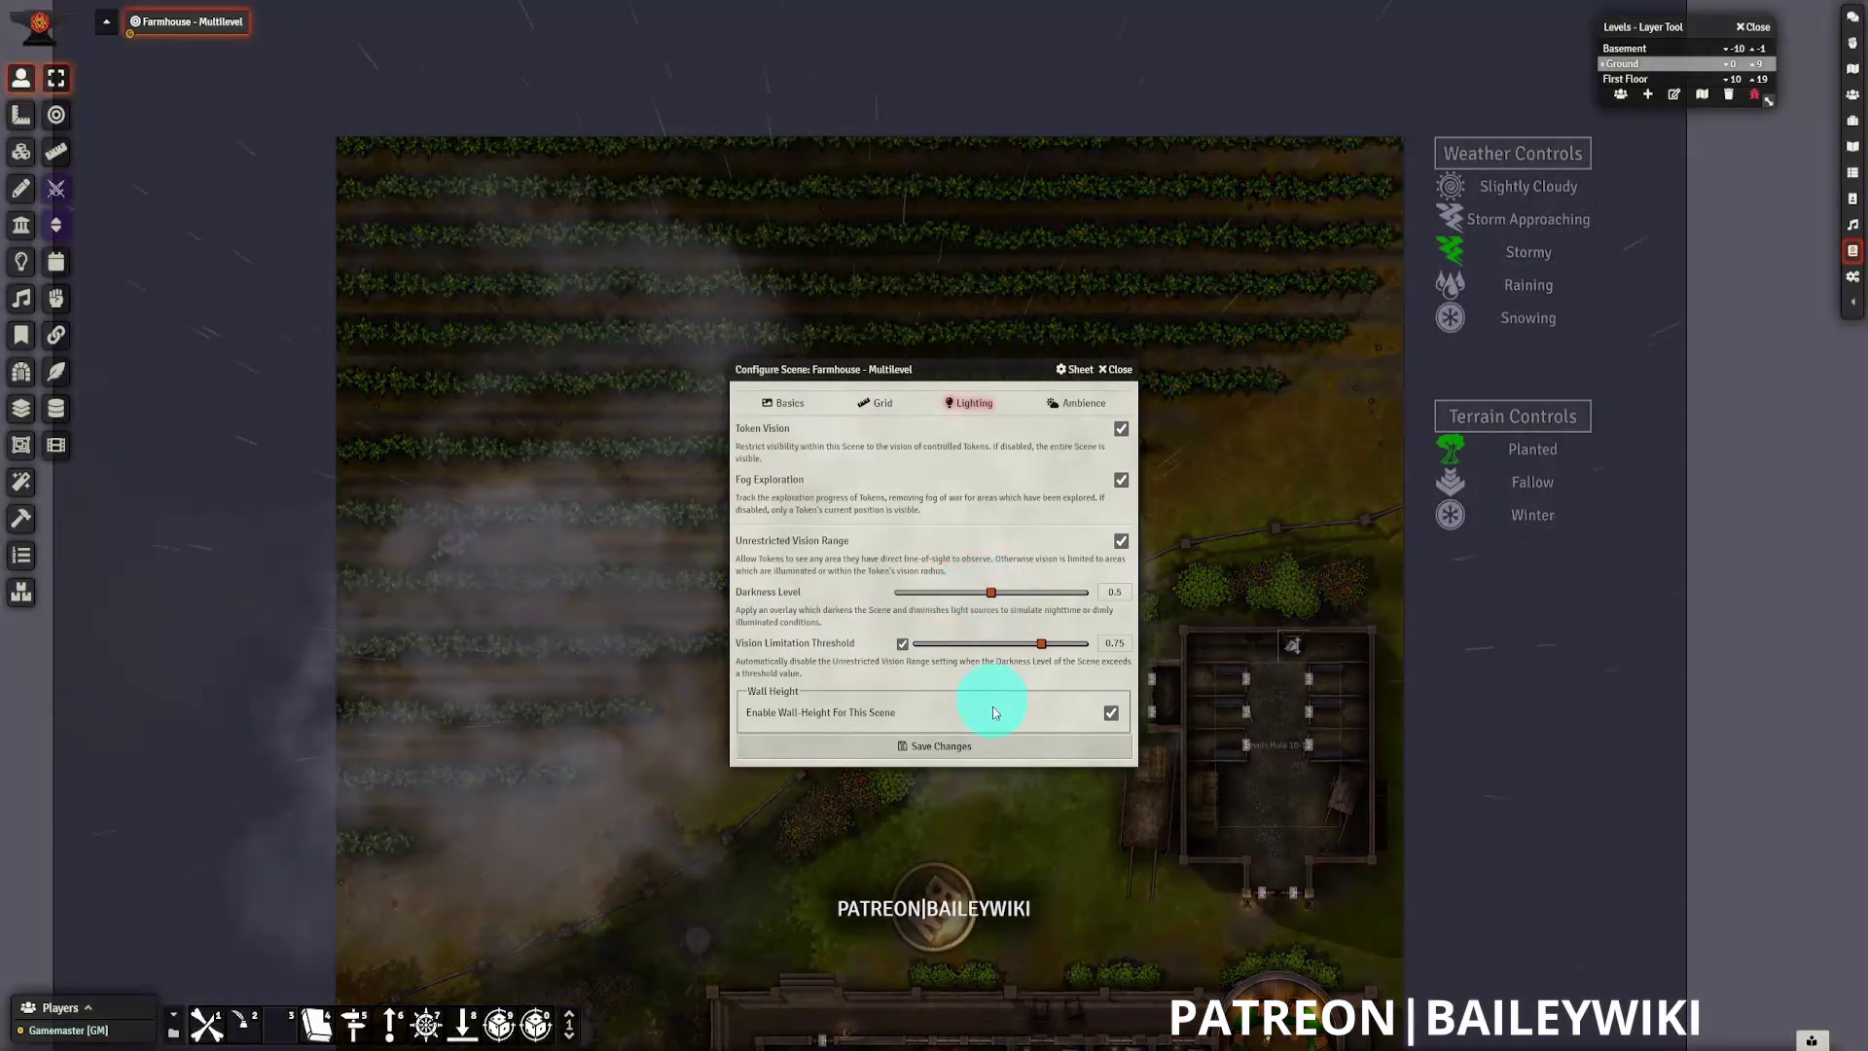
click(1000, 592)
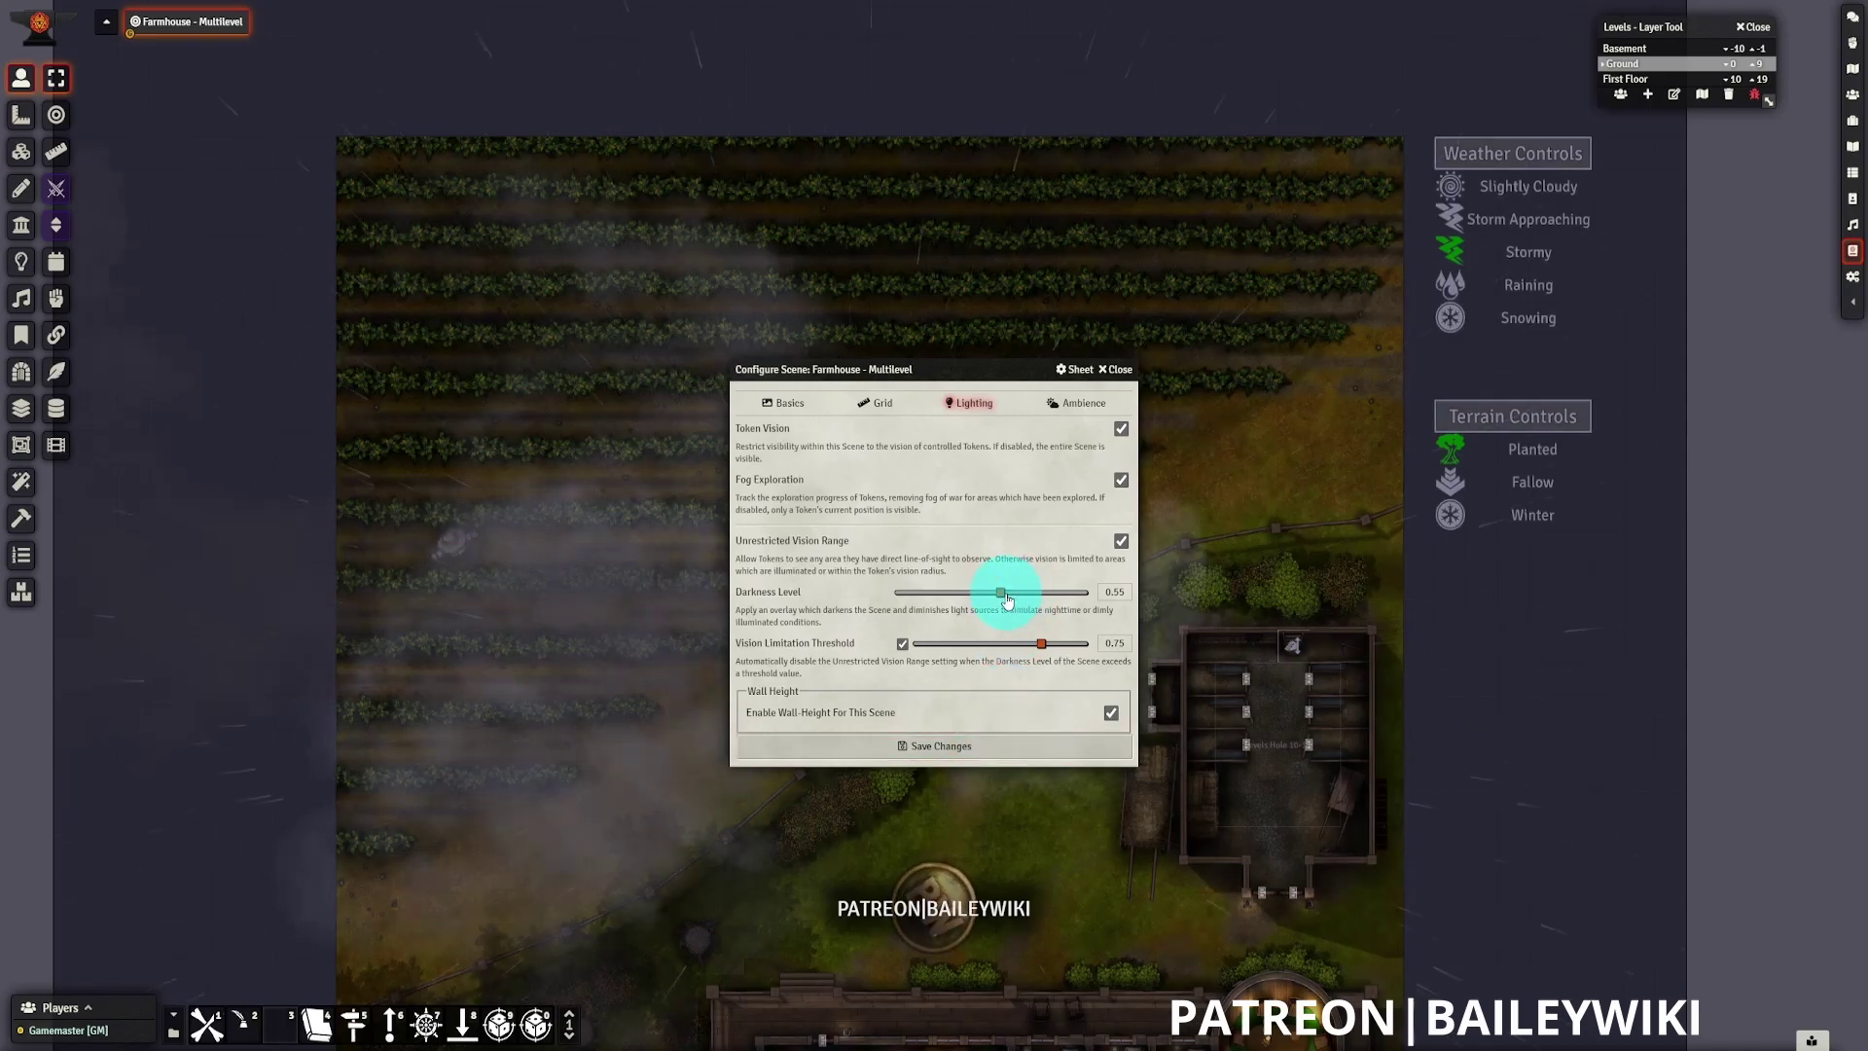
click(1004, 595)
drag(1009, 598, 1026, 717)
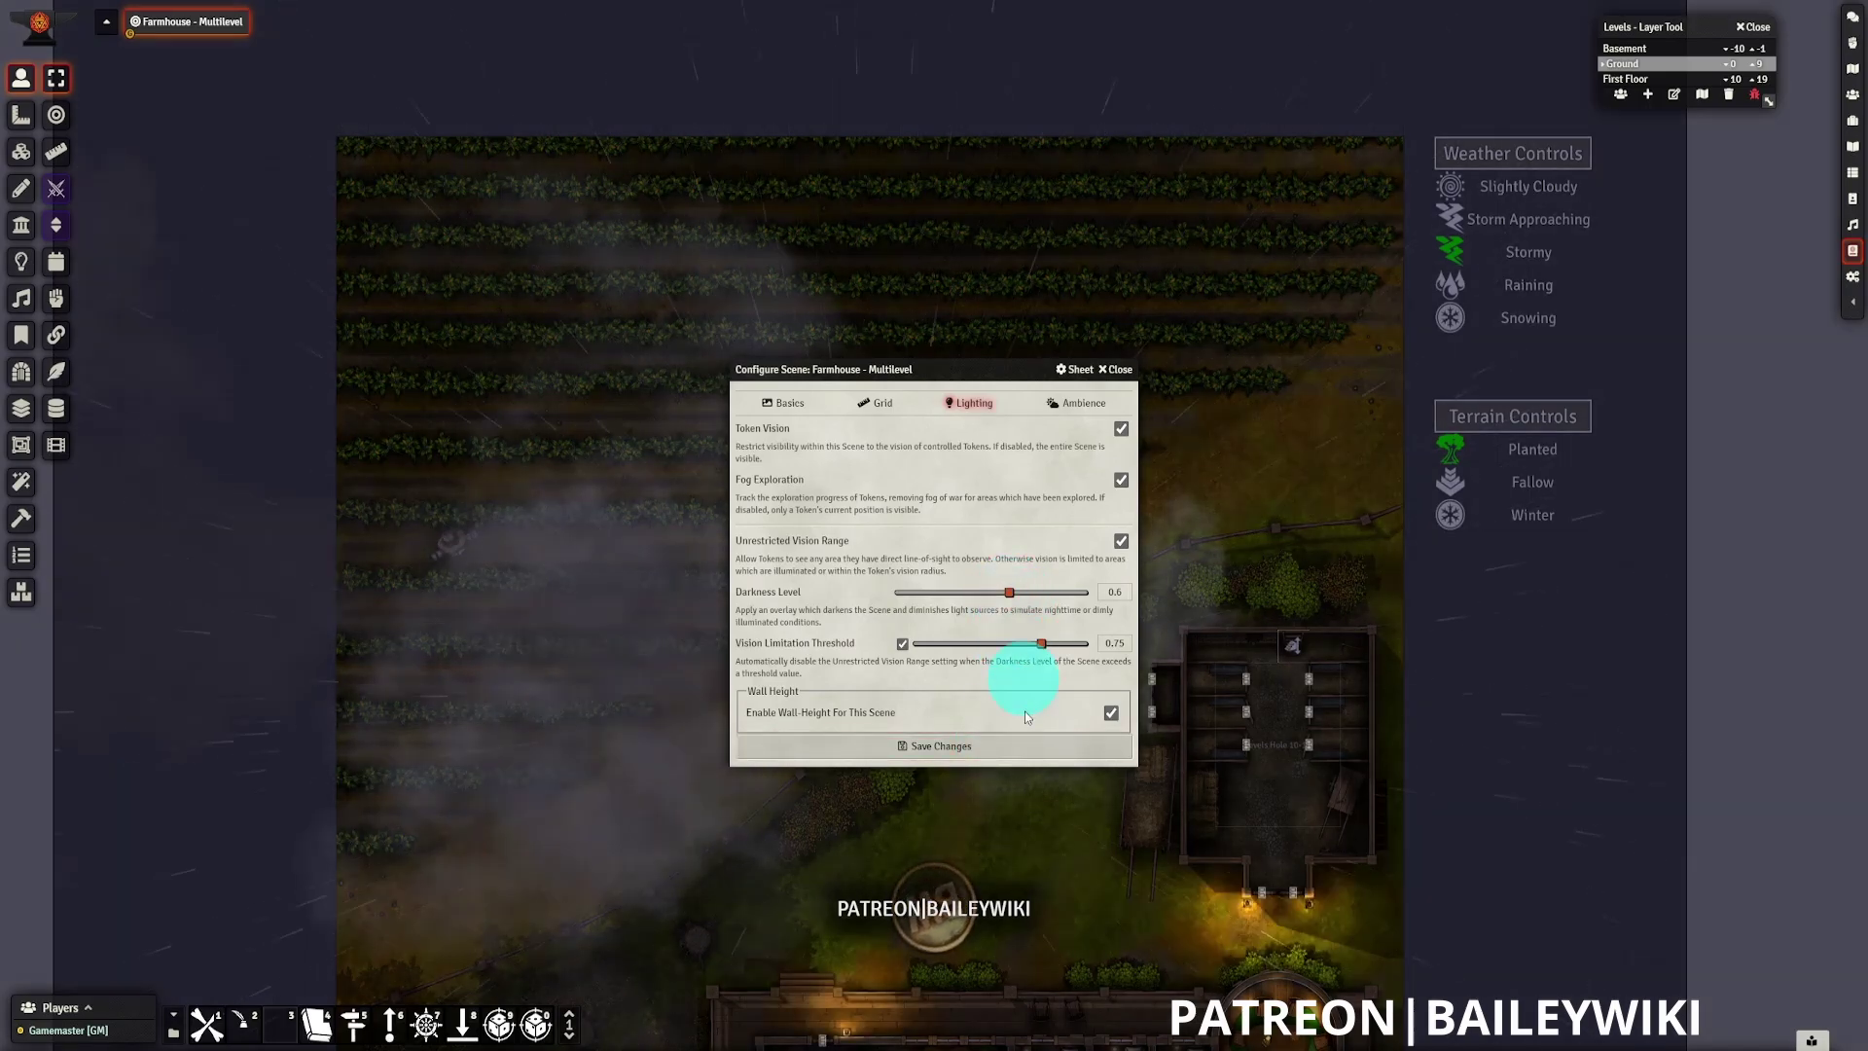
click(985, 747)
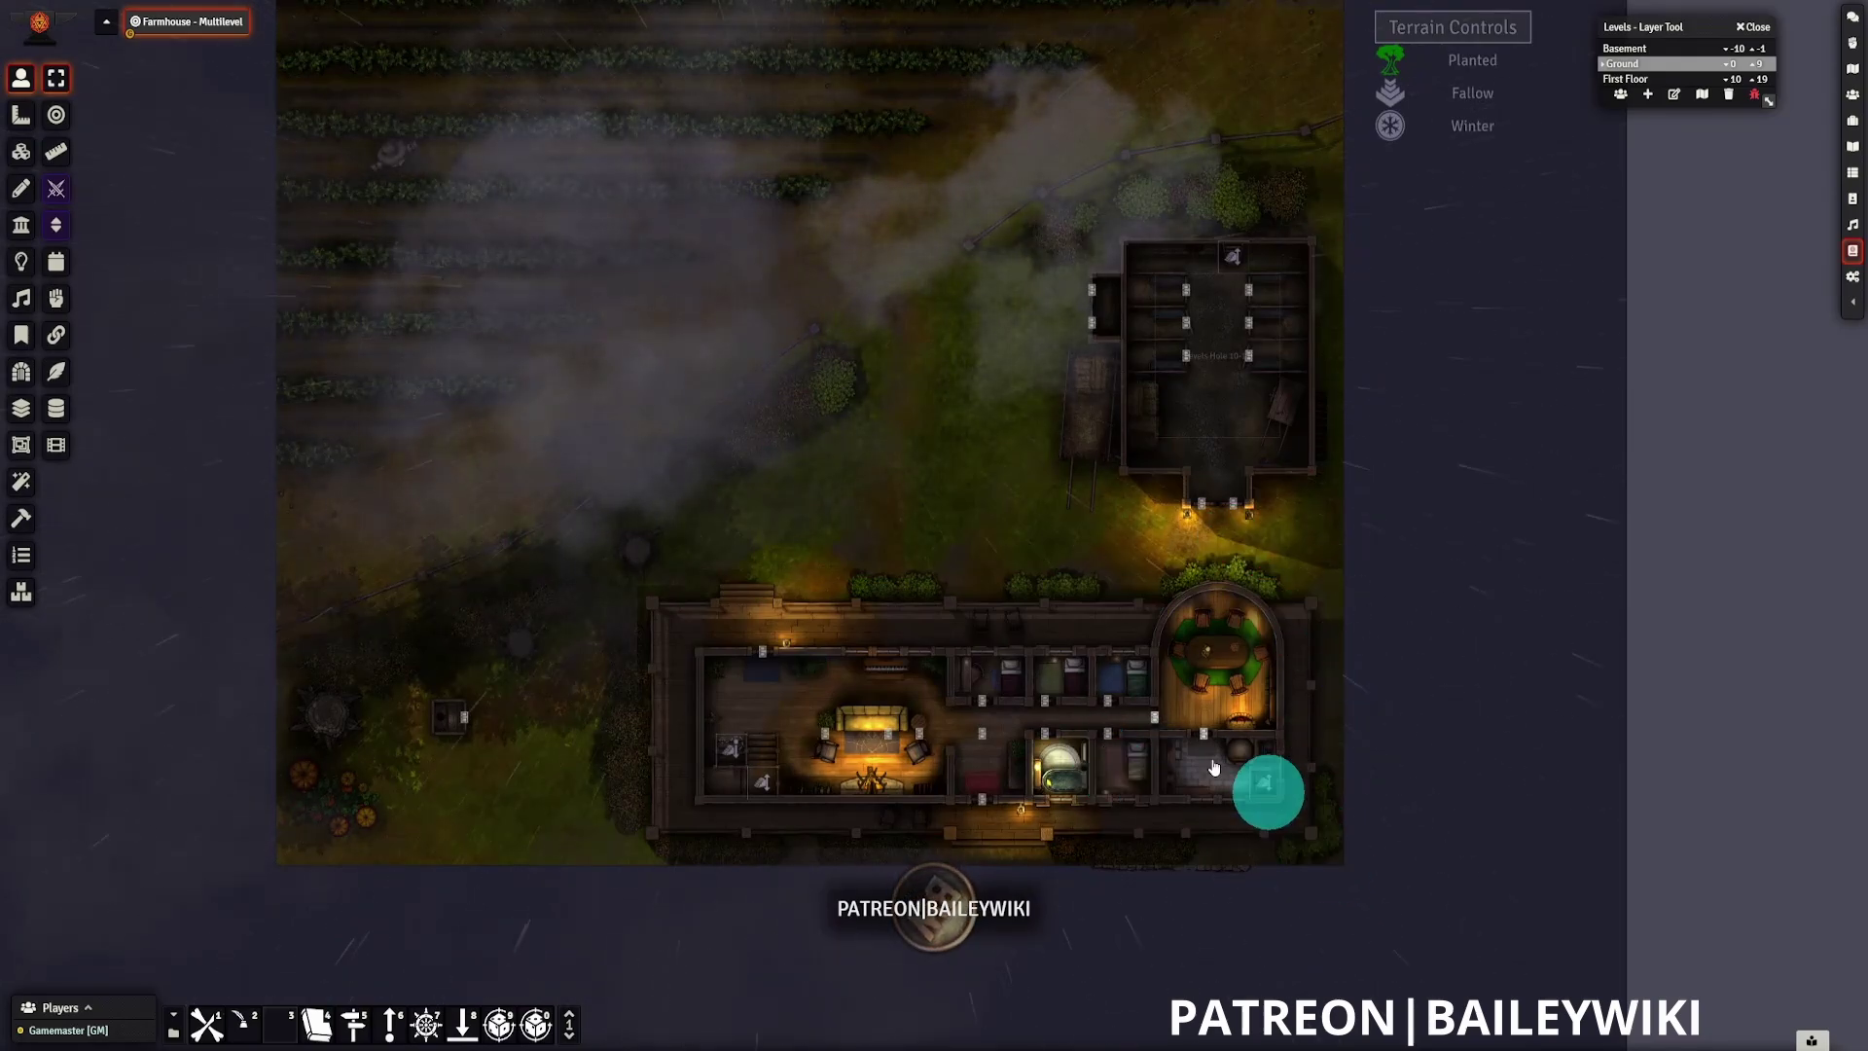
- Look over the darkened farmhouse scene and enable the preview toggle in the ambient sound controls
drag(854, 394, 938, 571)
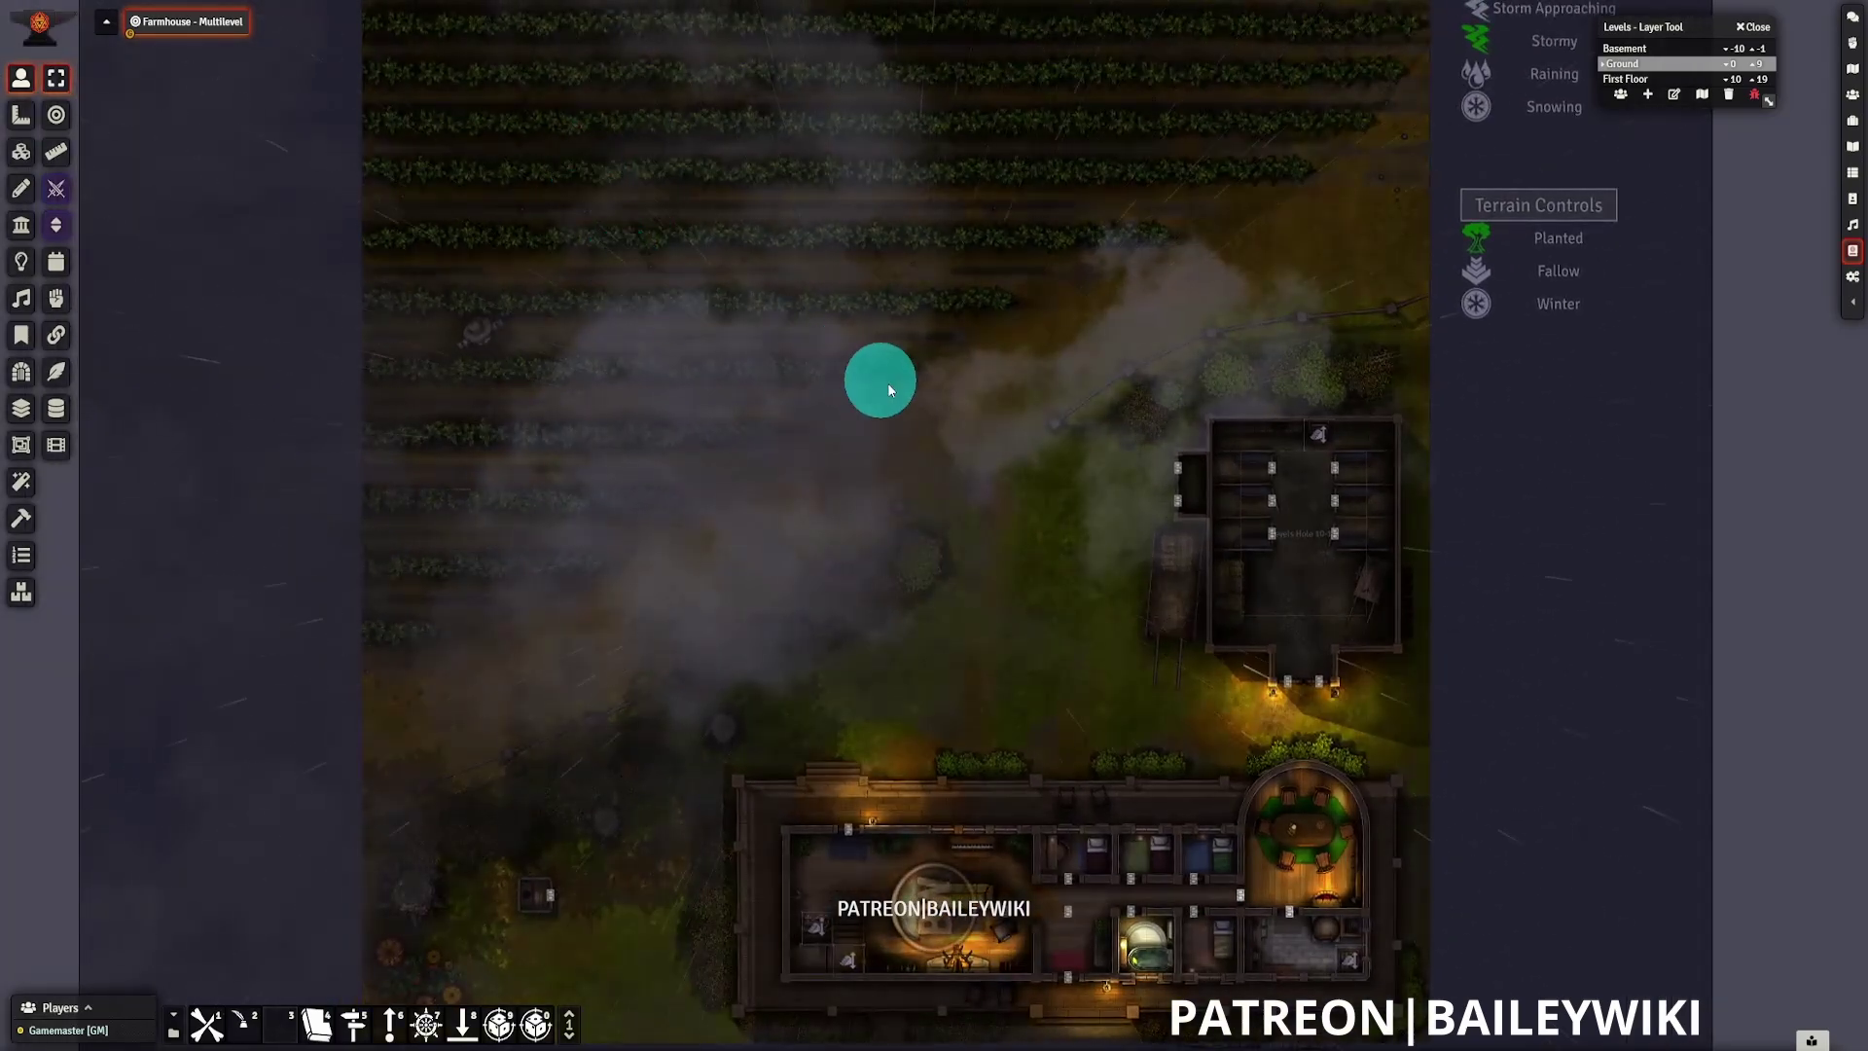
drag(943, 447, 855, 491)
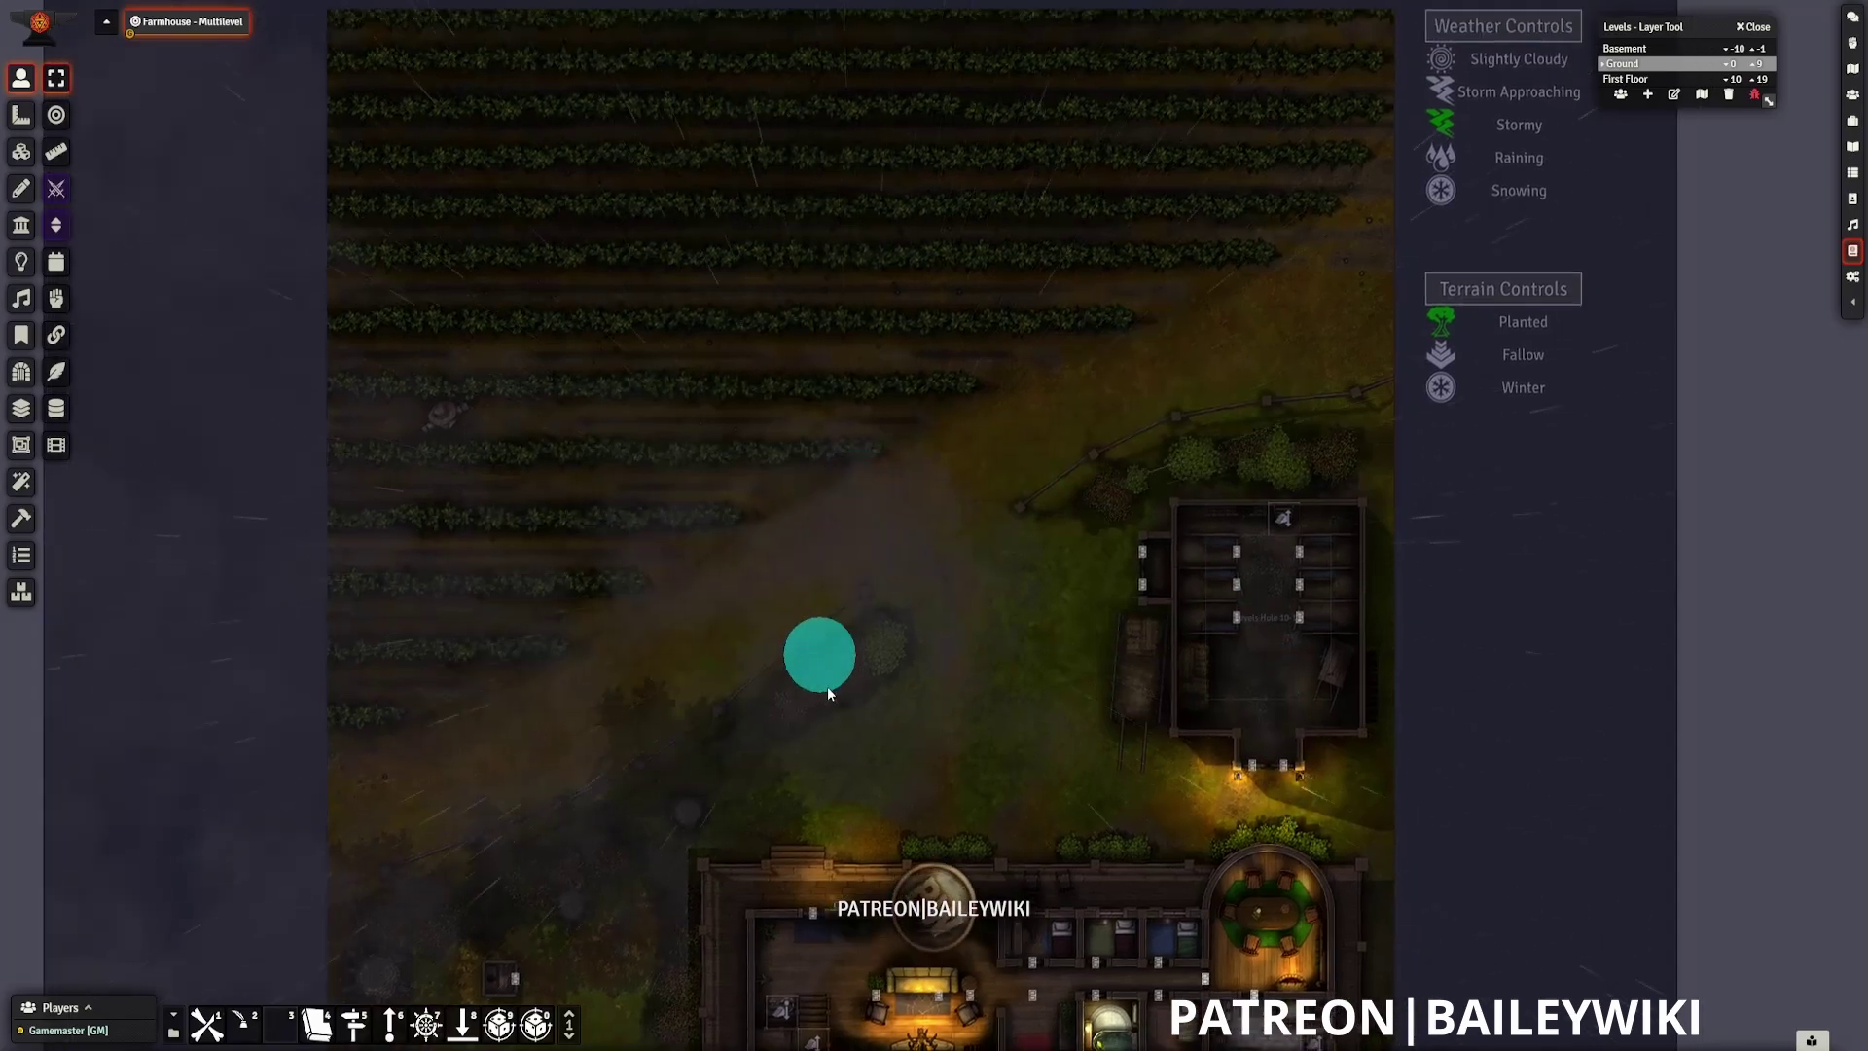
drag(934, 567, 978, 706)
click(21, 299)
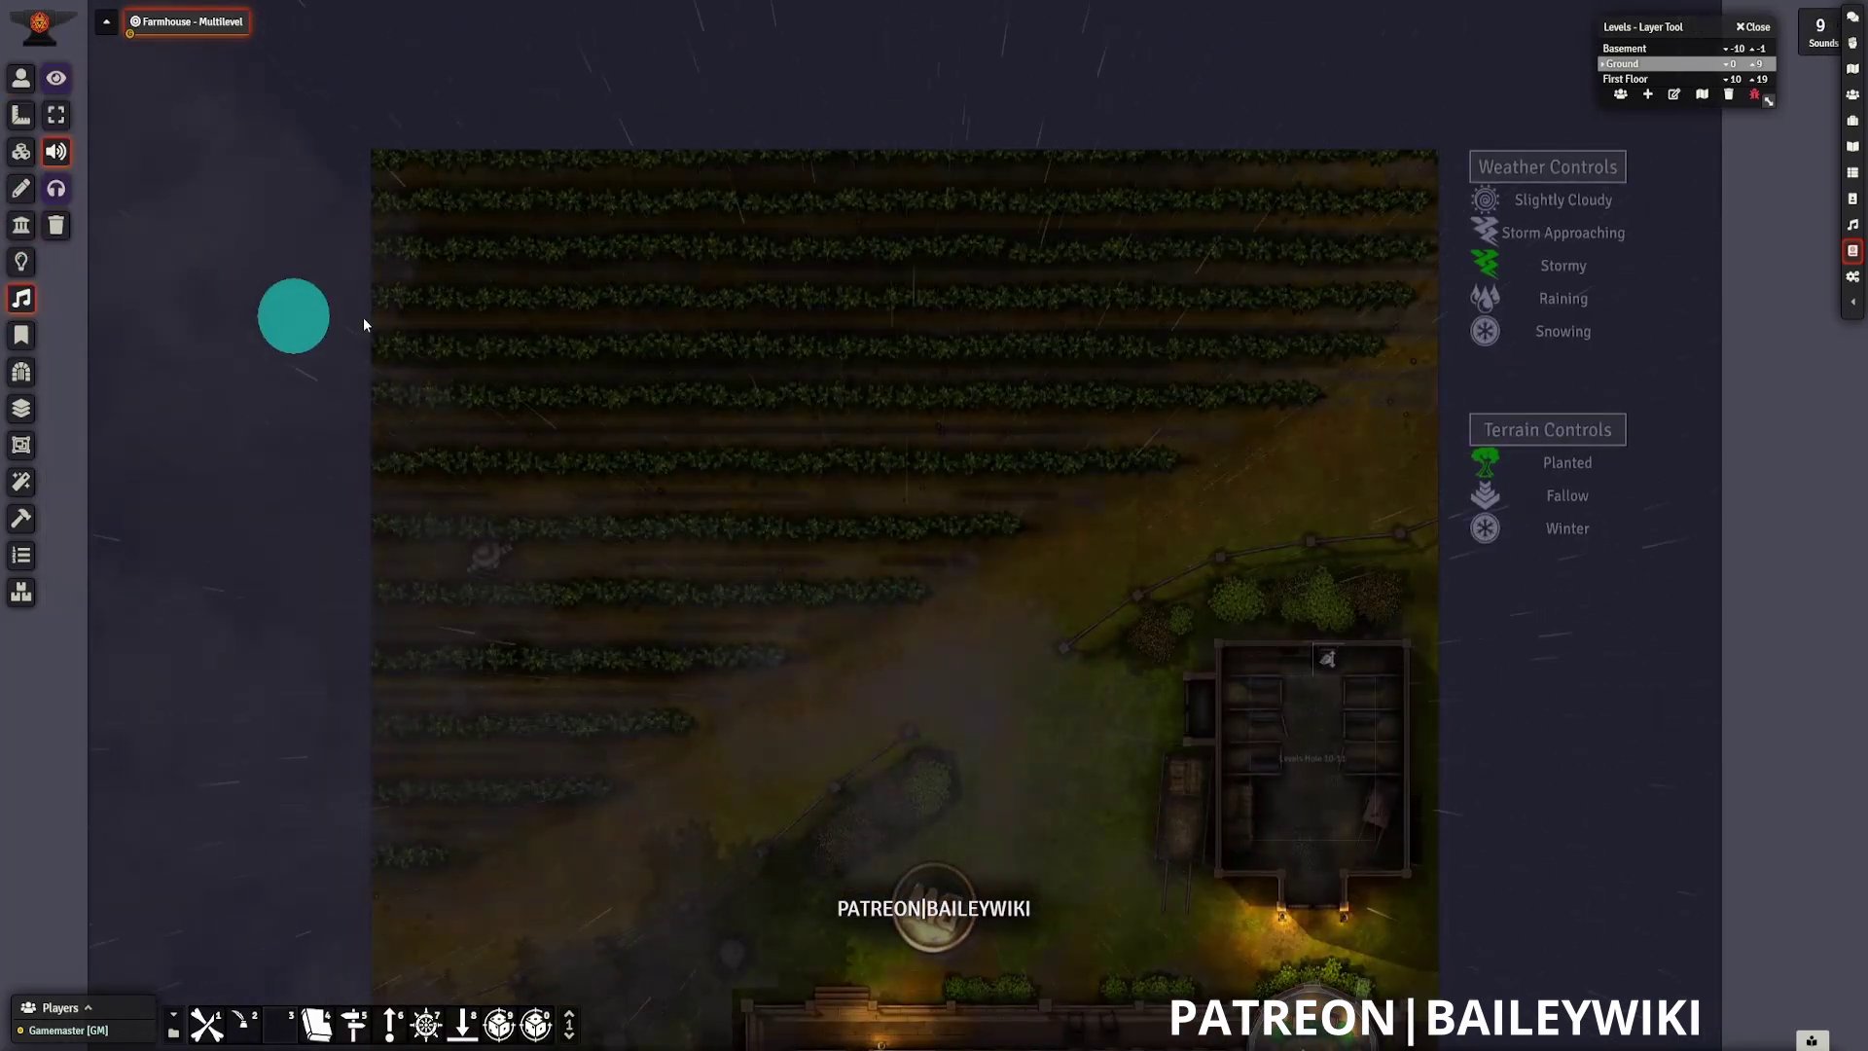
click(57, 188)
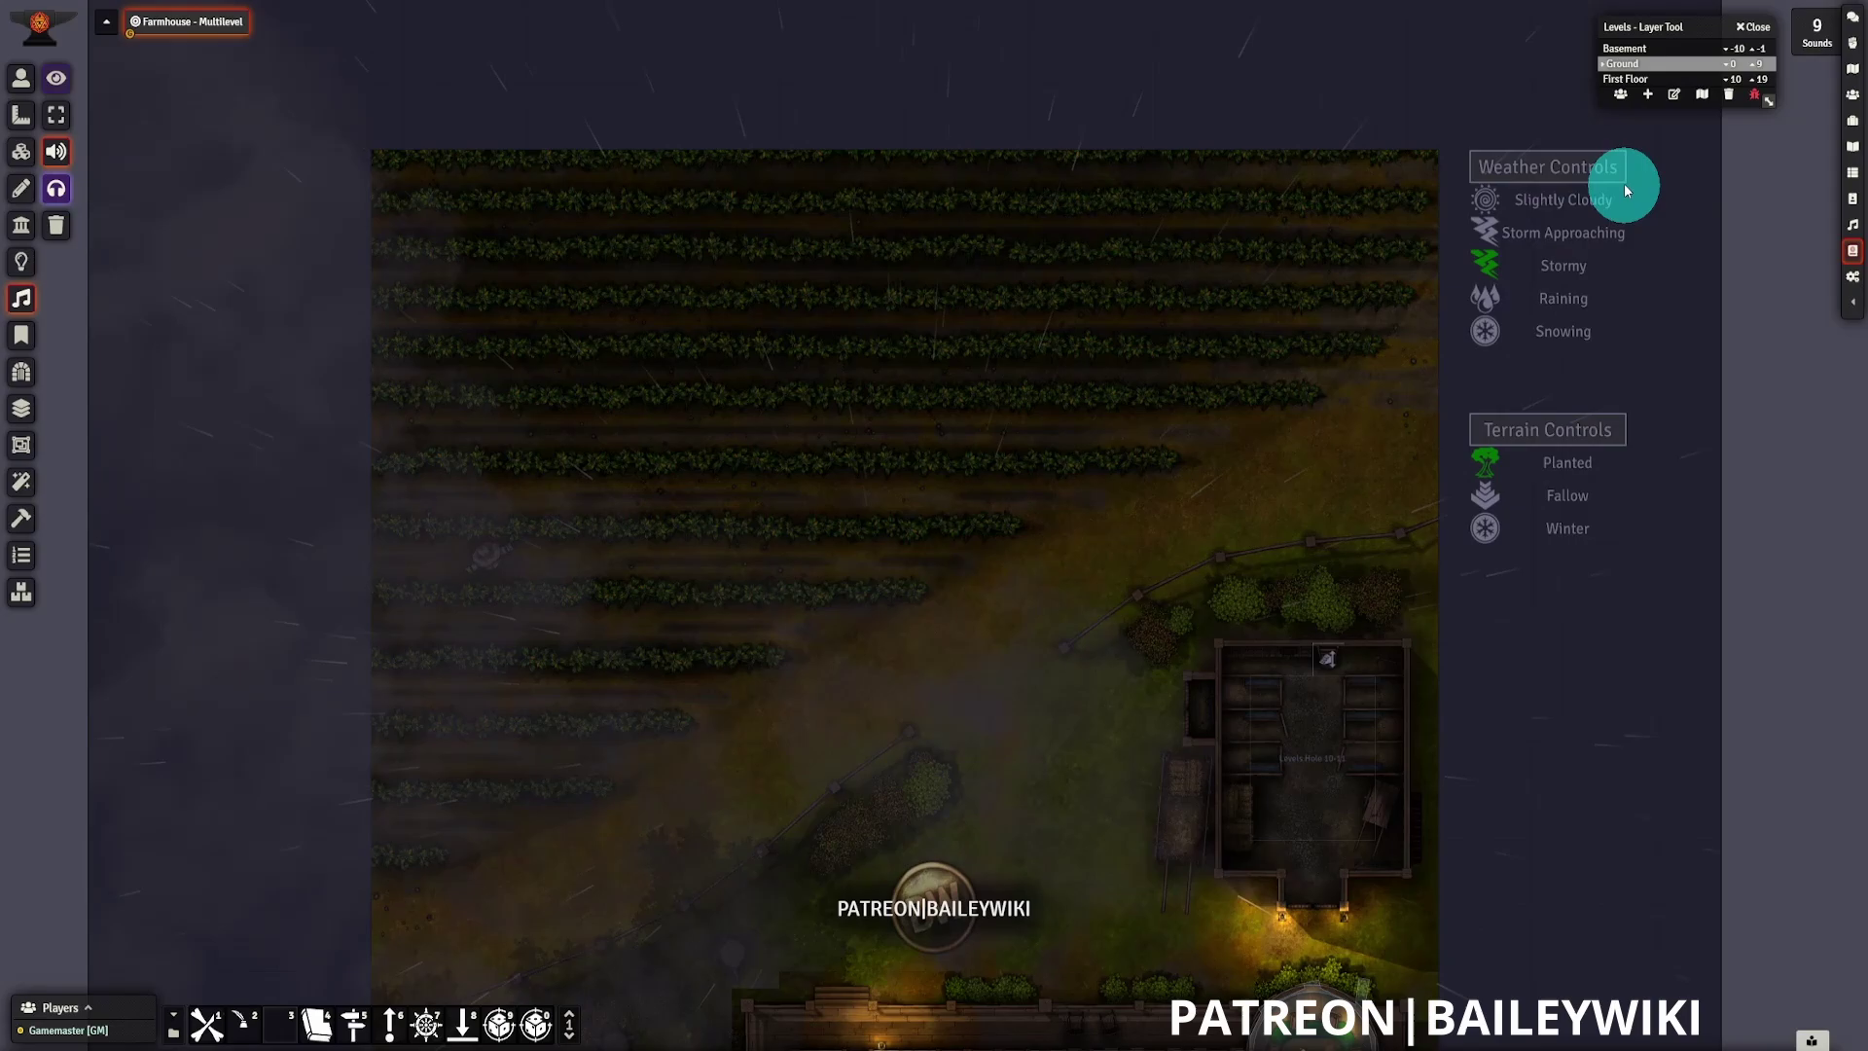
click(1752, 26)
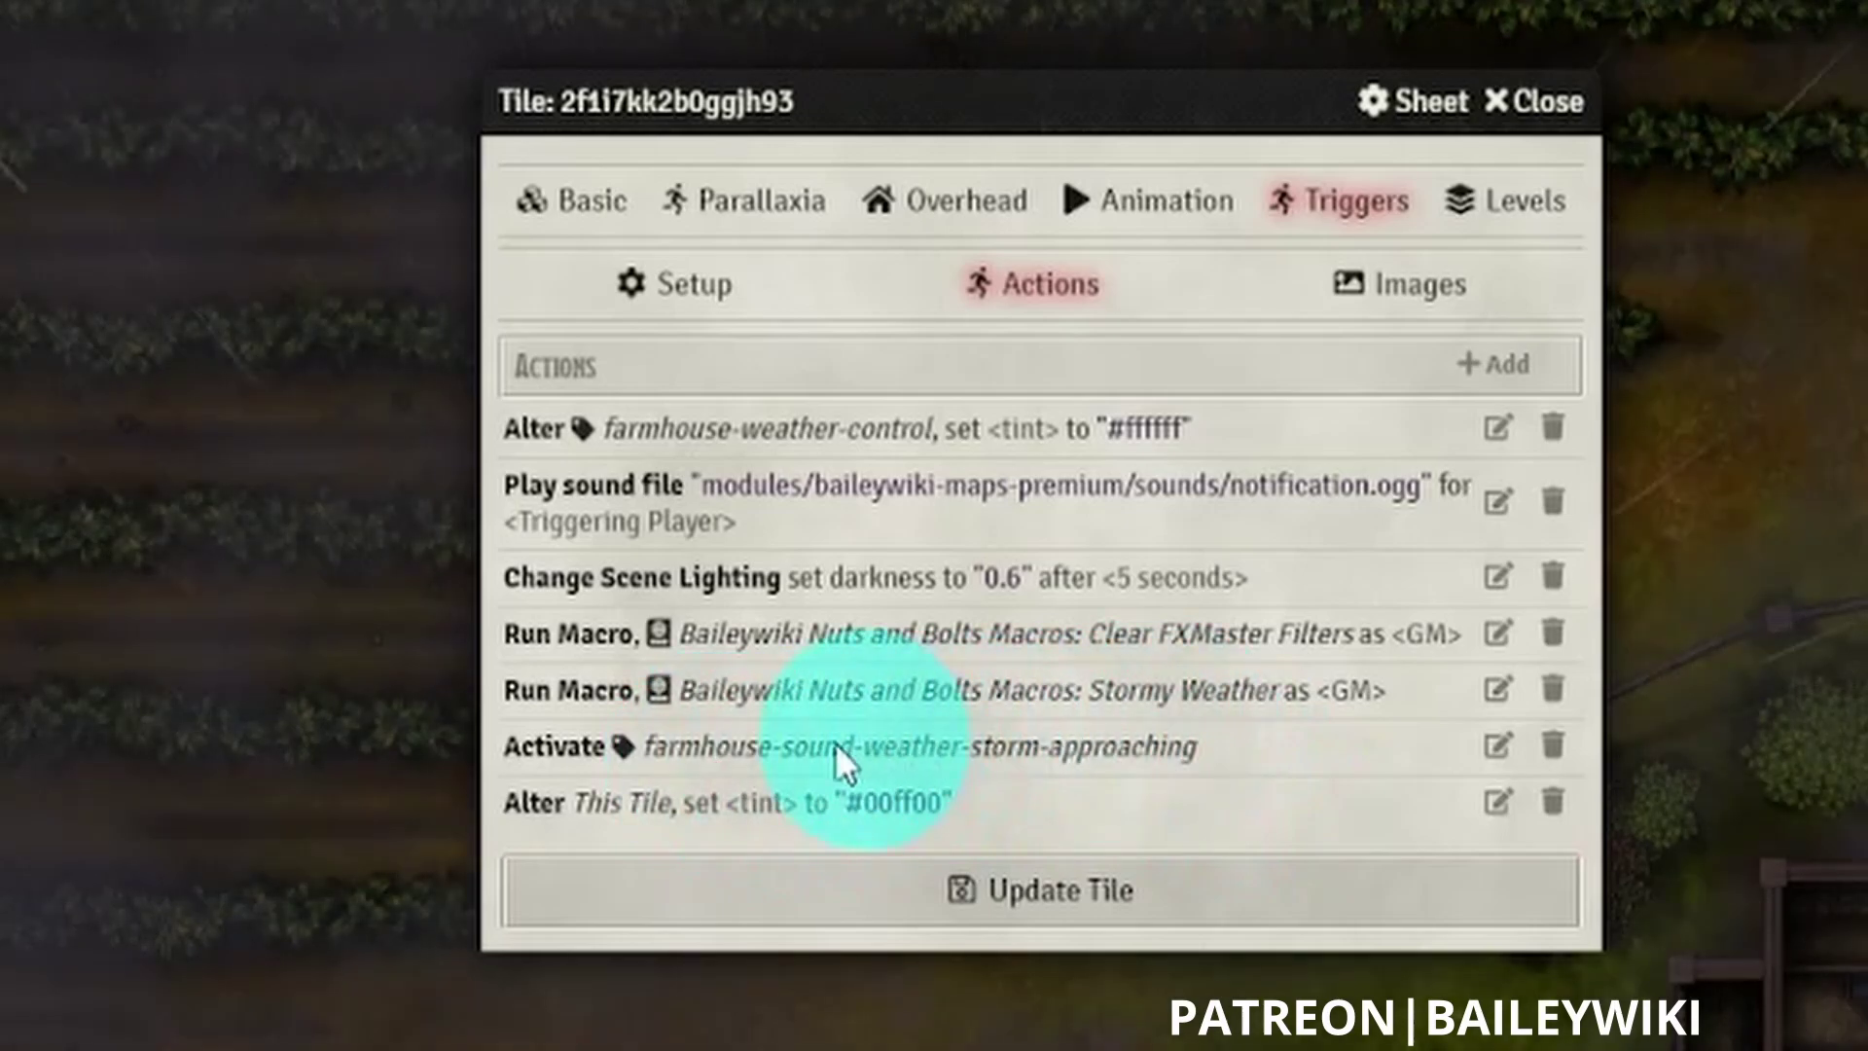
- Update the Stormy control tile with its lighting, macro and sound actions, and check the Slightly Cloudy tile's matching reset actions
click(1176, 883)
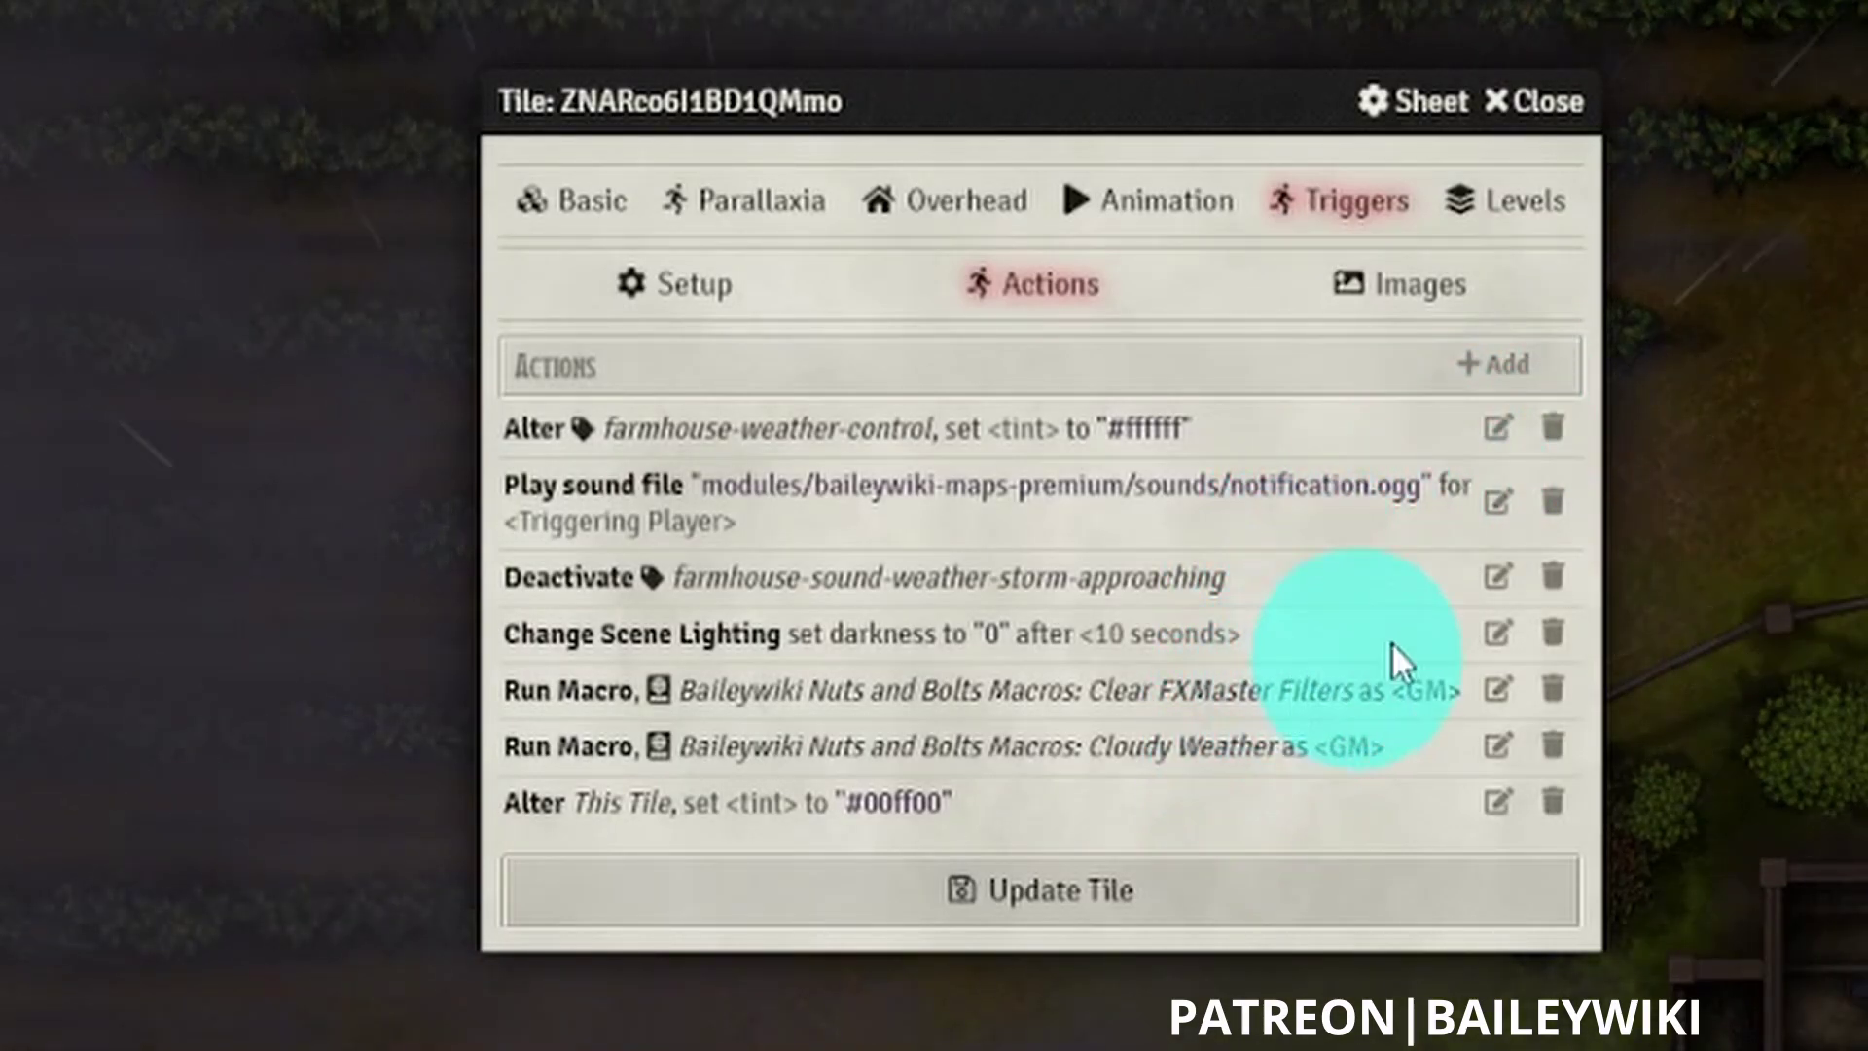
click(1545, 101)
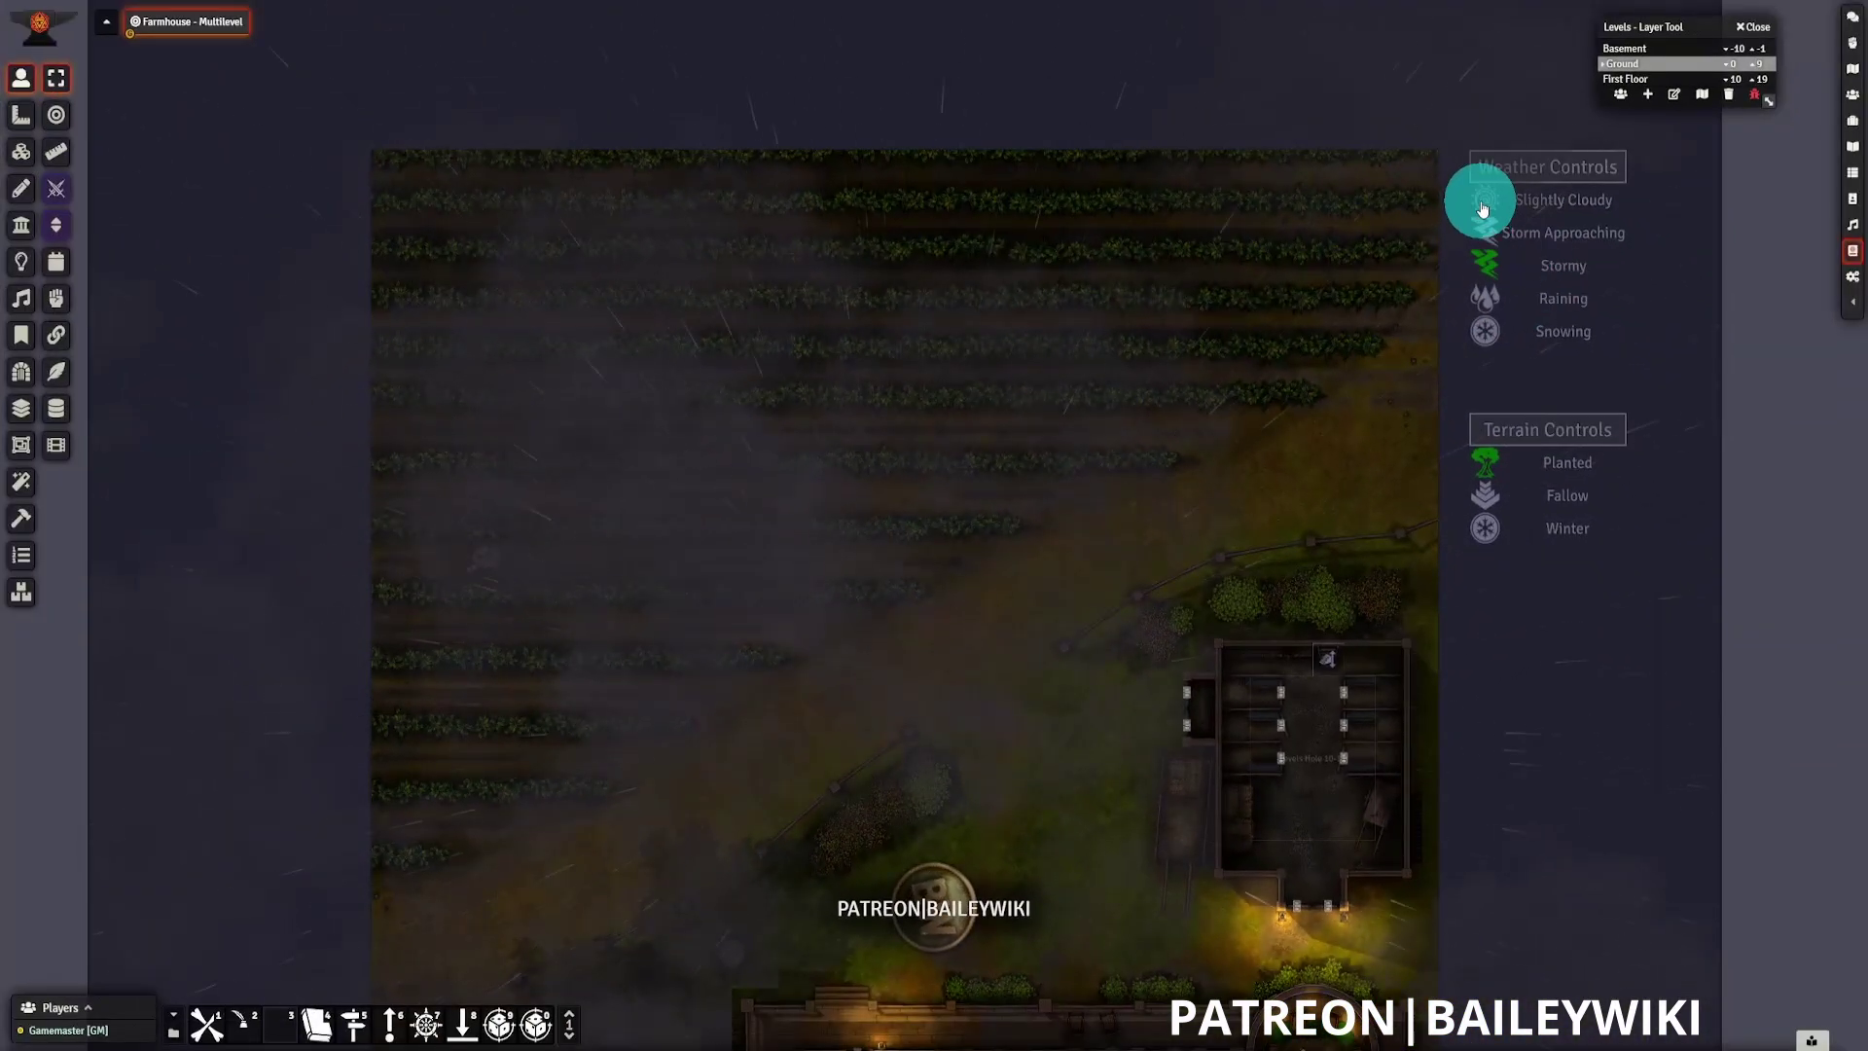
- Activate the Slightly Cloudy weather control to test the scene's transition out of the storm
click(1484, 202)
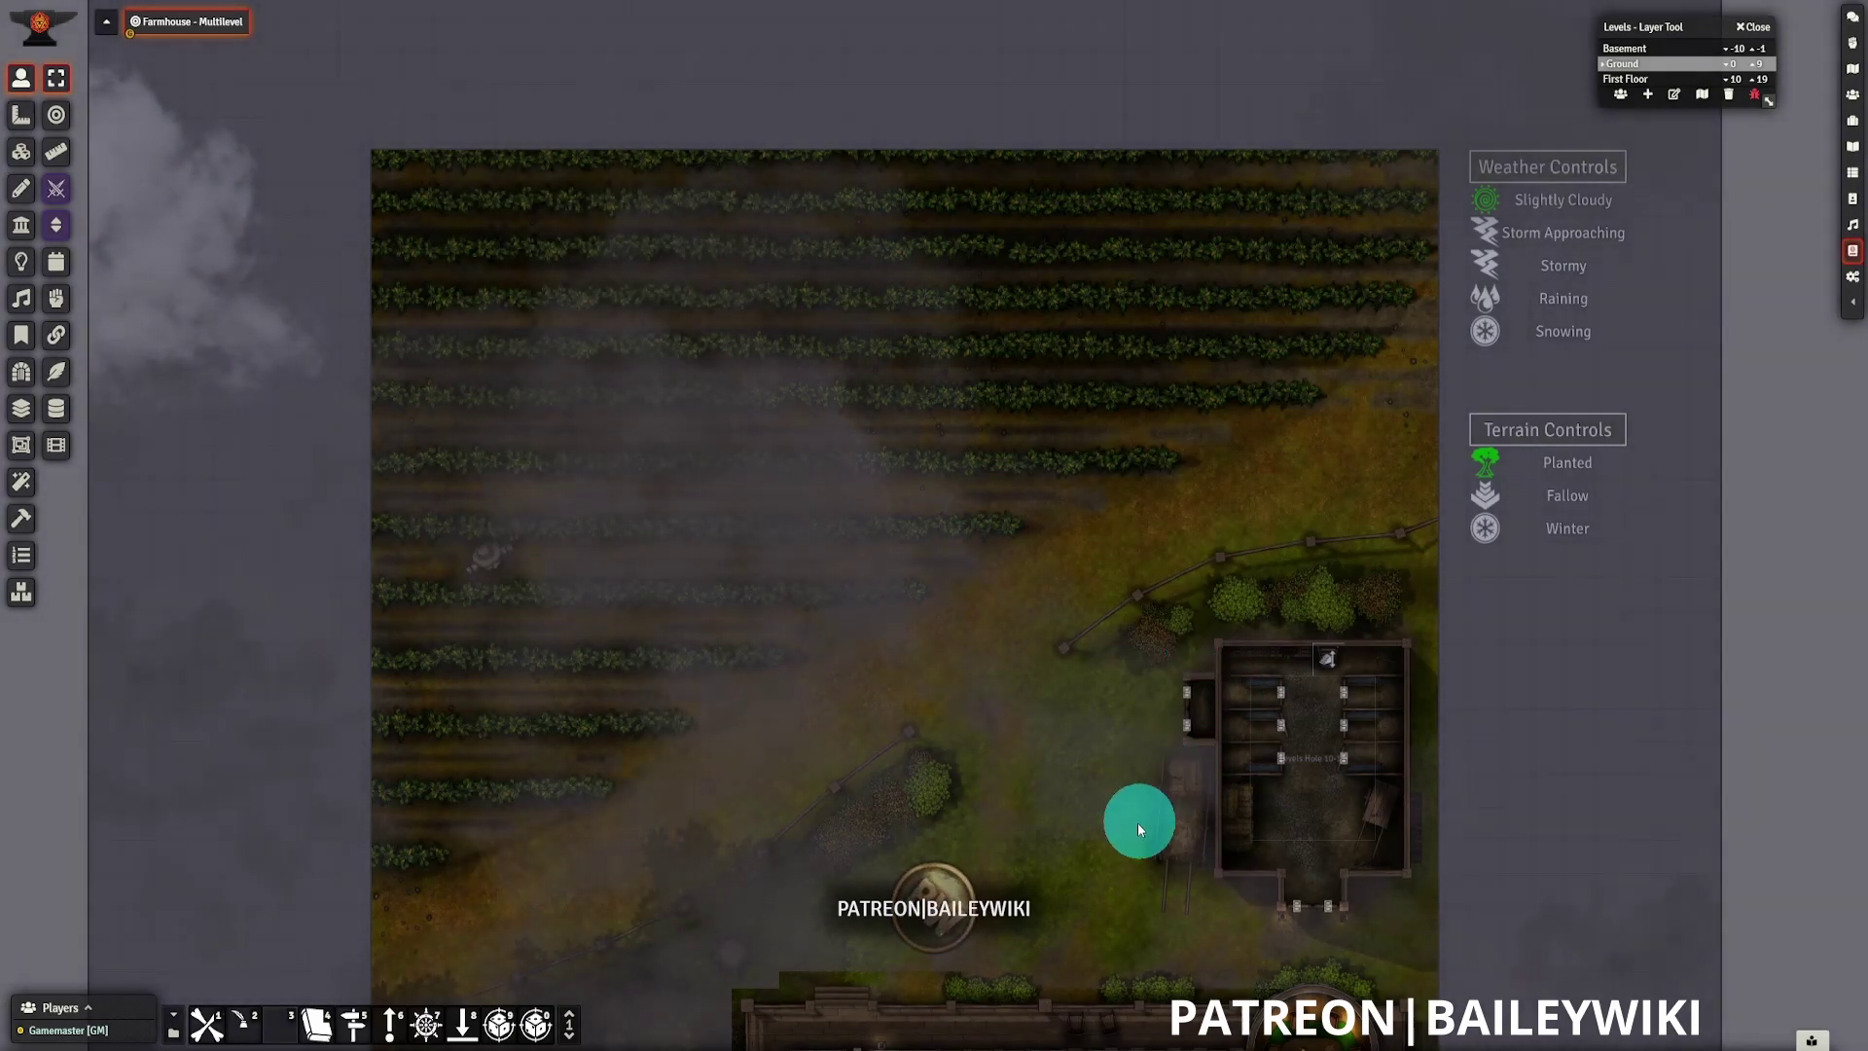
drag(1137, 822, 1072, 734)
scroll(1072, 734, down, 1)
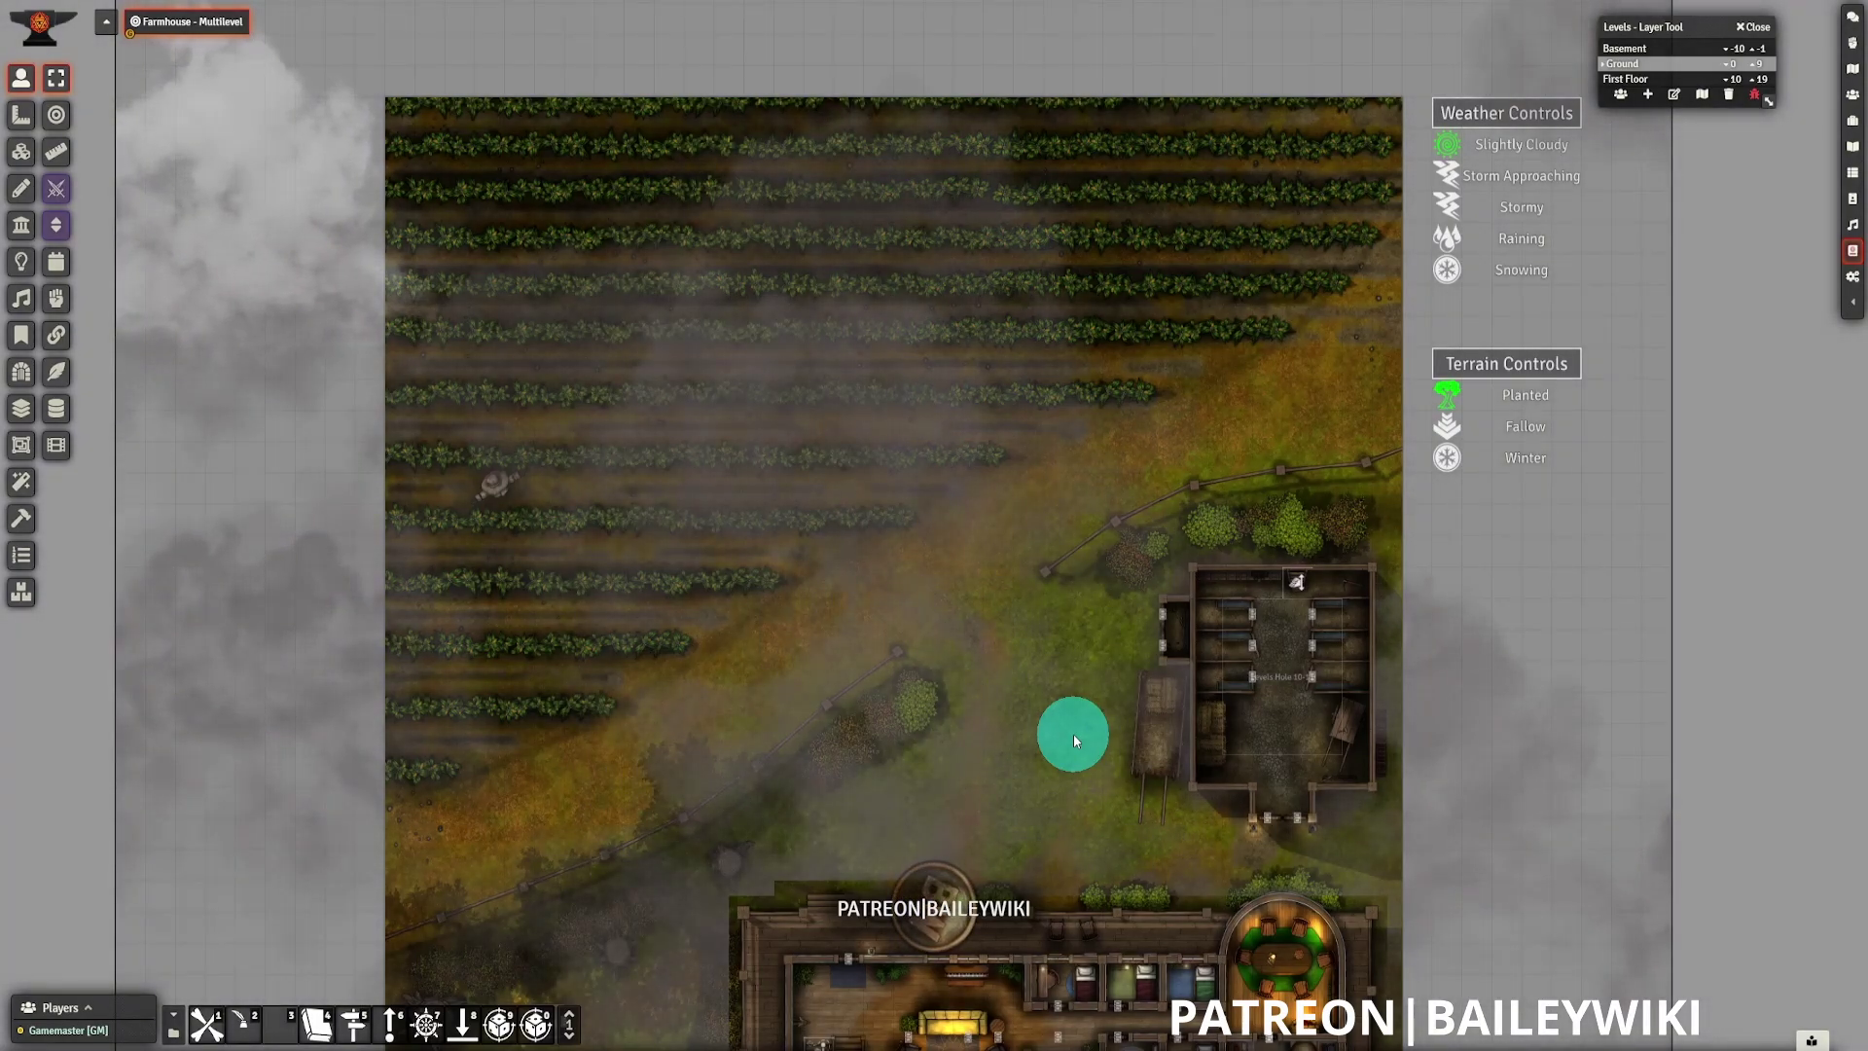
- Check the ambient sound layer, return to the token controls, and test the Storm Approaching and Stormy weather controls
click(21, 302)
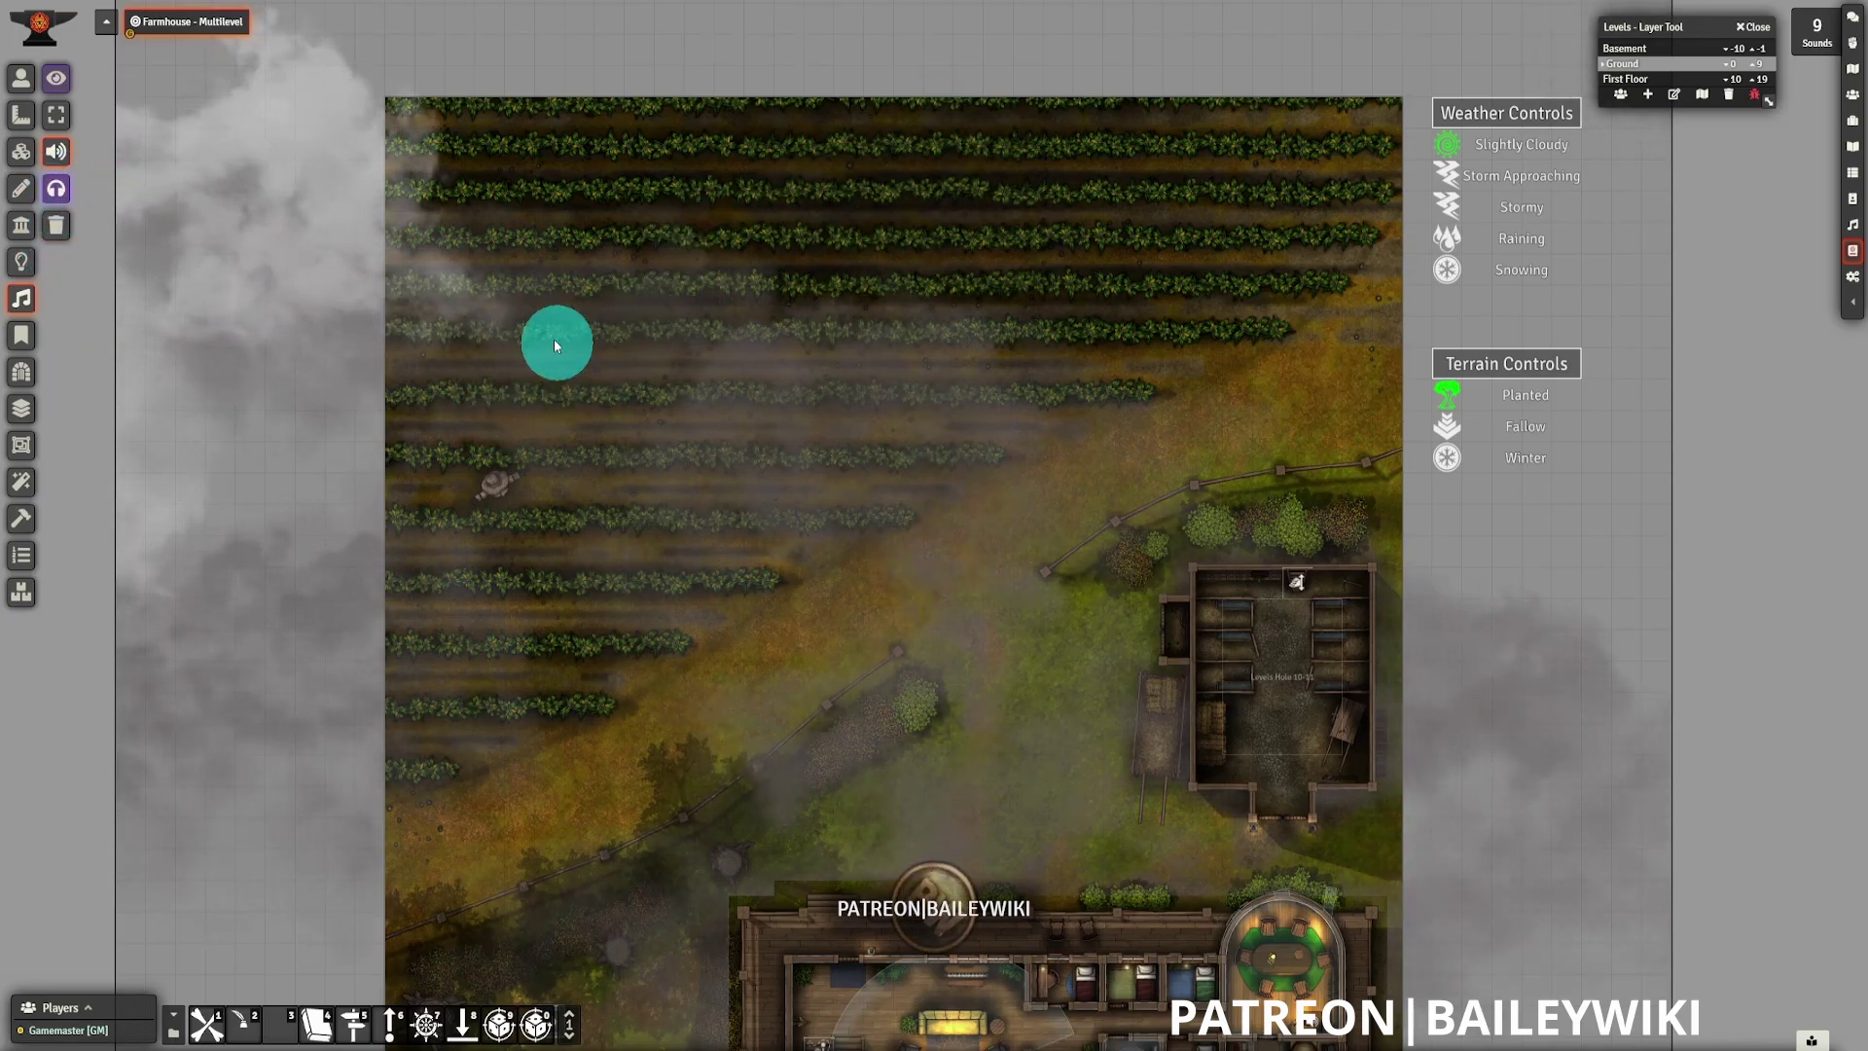
click(22, 78)
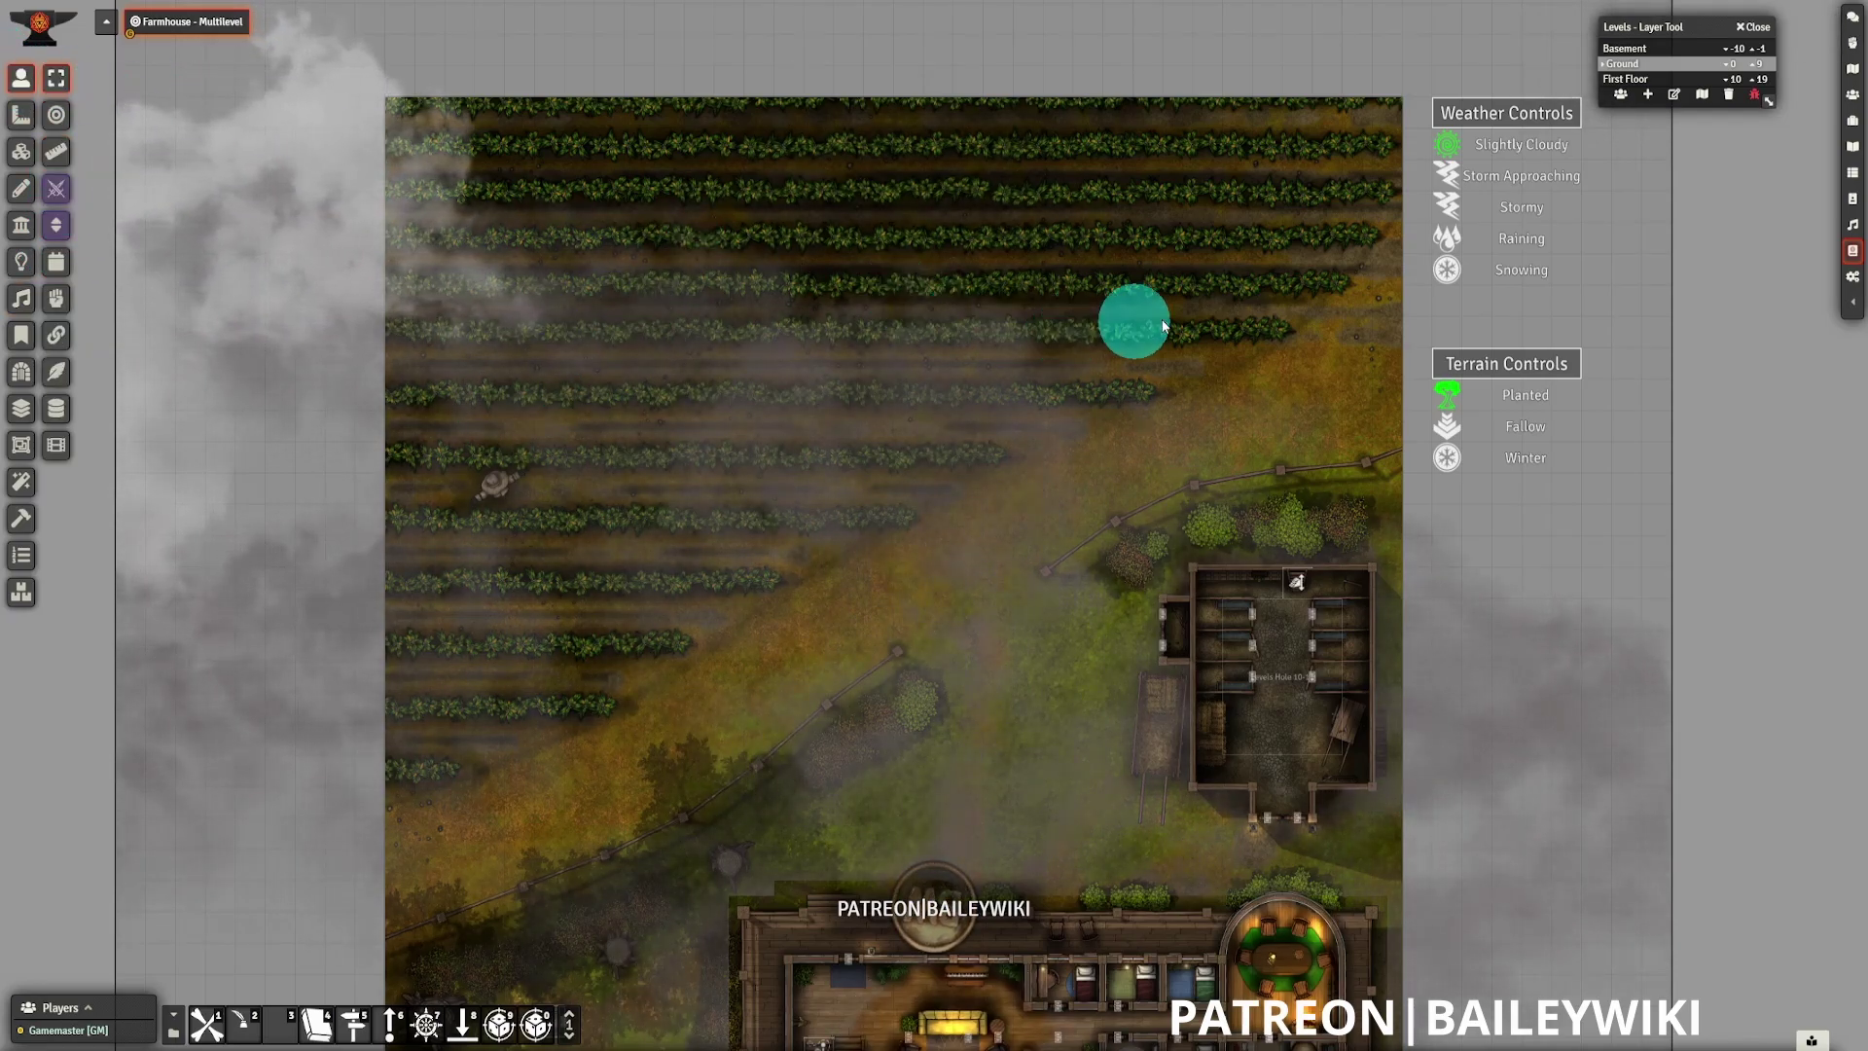
click(1451, 176)
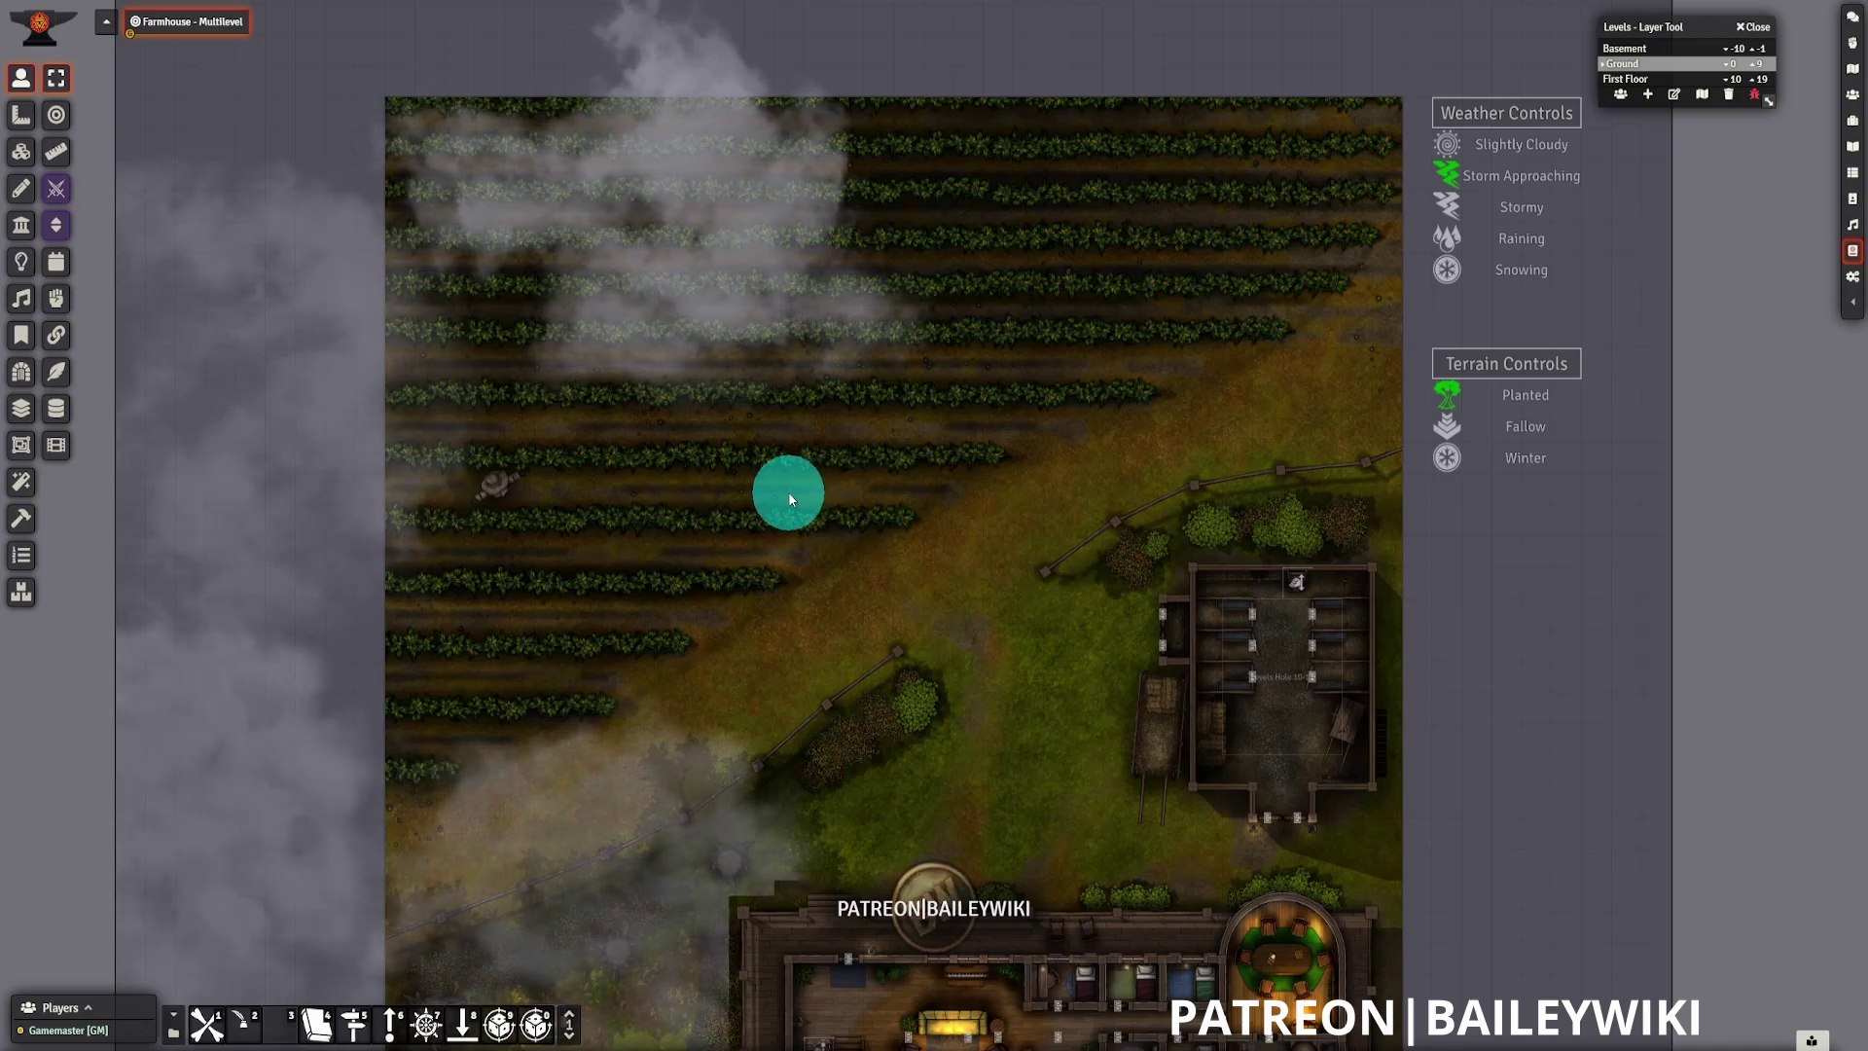
click(1448, 206)
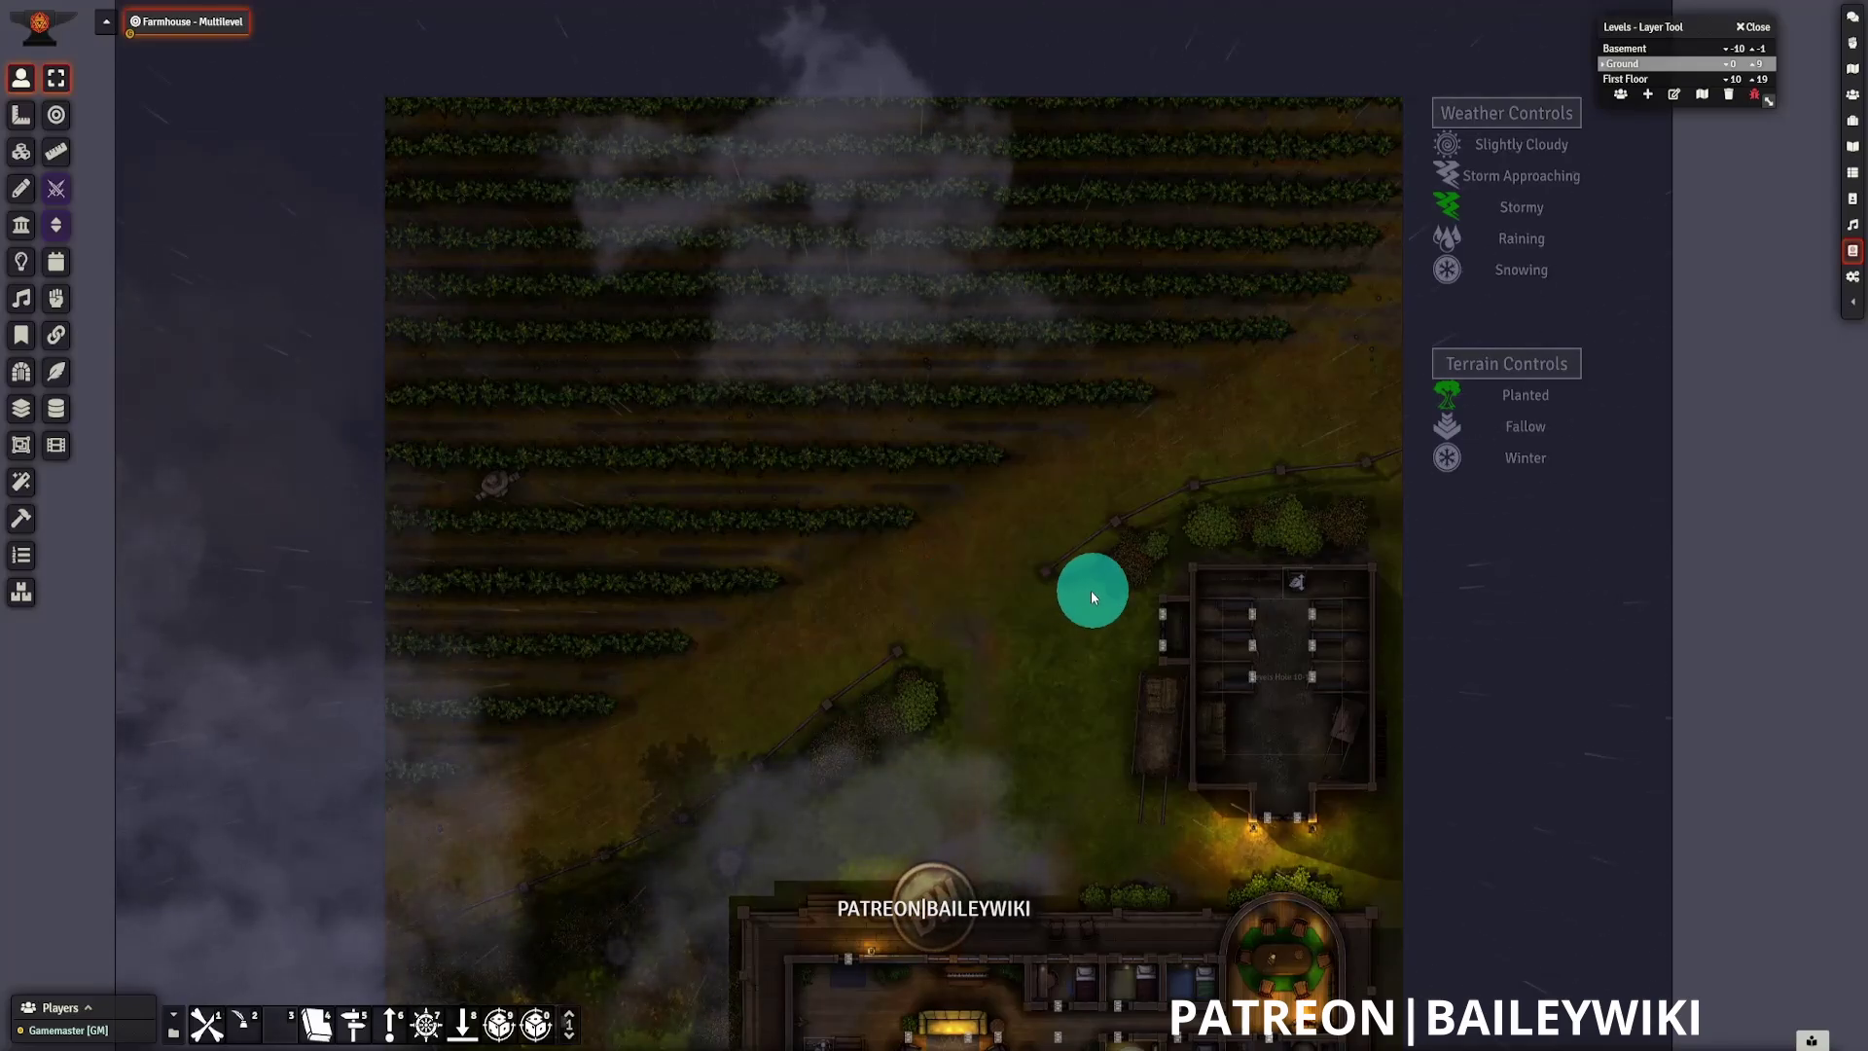
drag(1084, 598, 1090, 499)
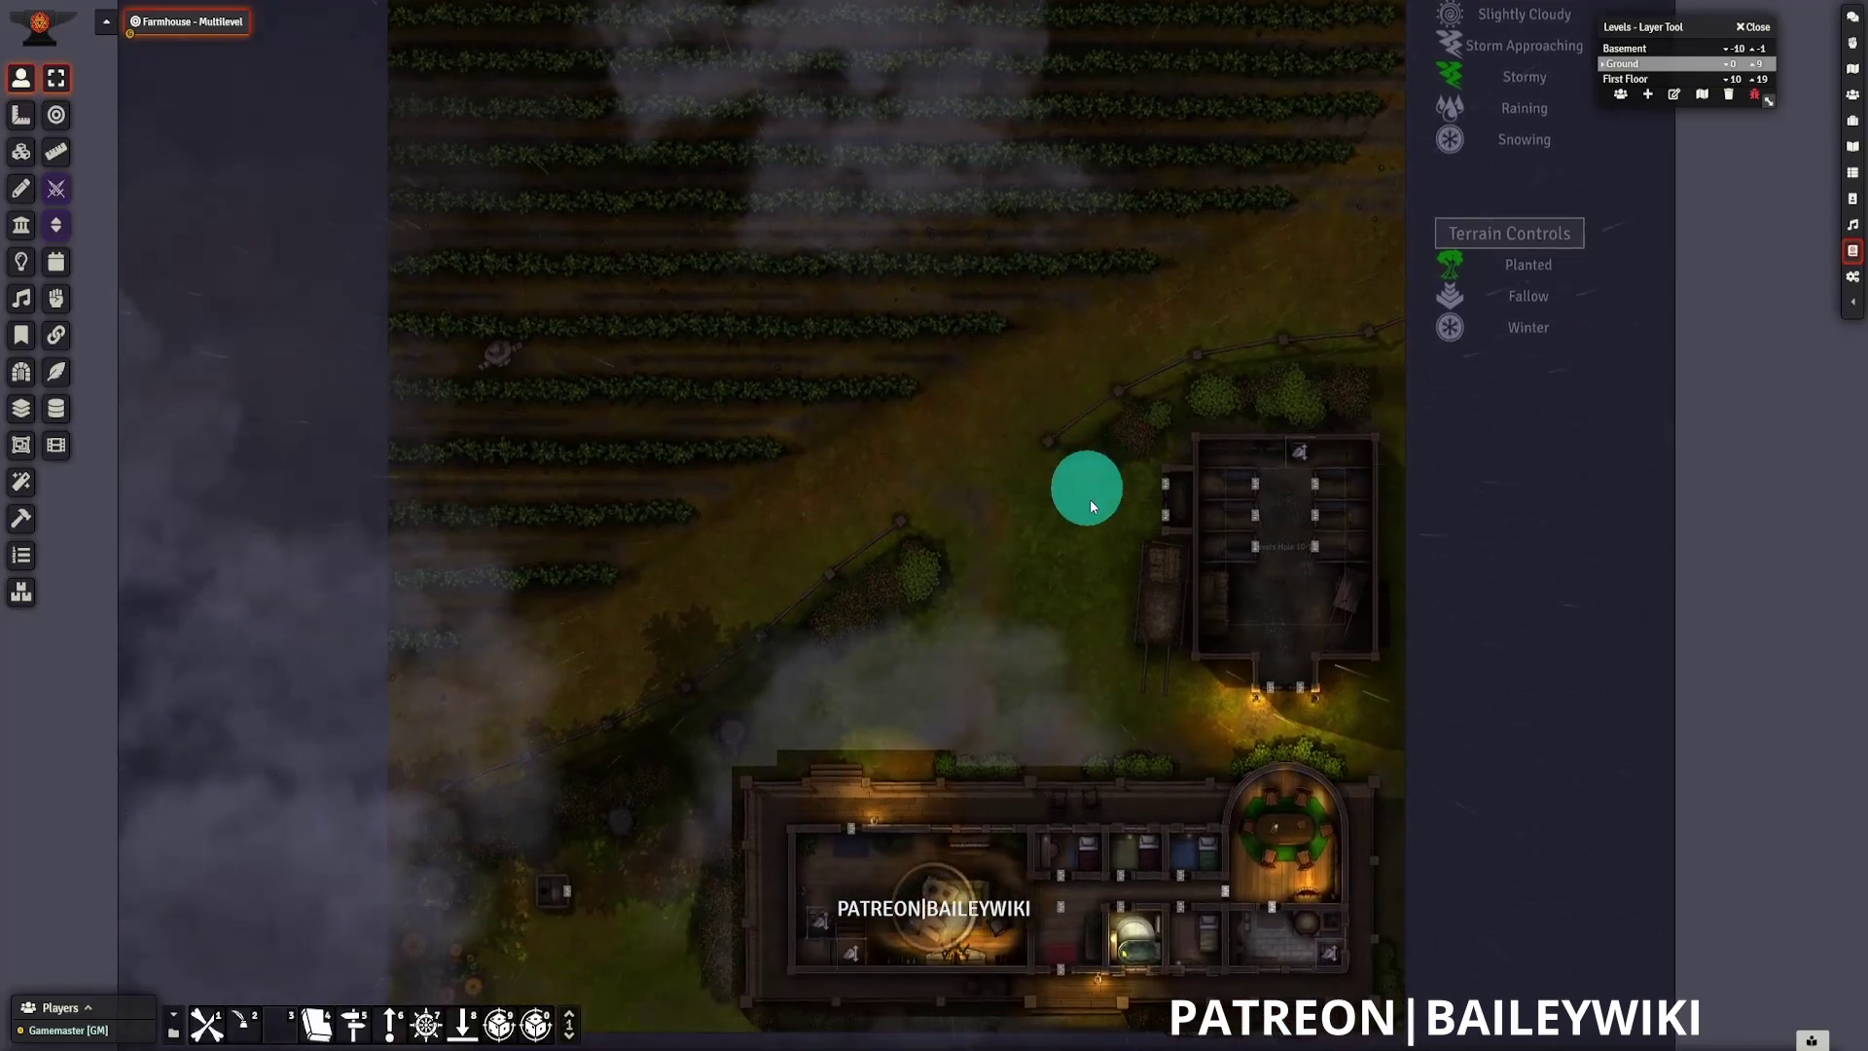
- Test the Raining weather control and switch the farmhouse scene's weather to Snowing
drag(1141, 325, 1136, 409)
click(1444, 194)
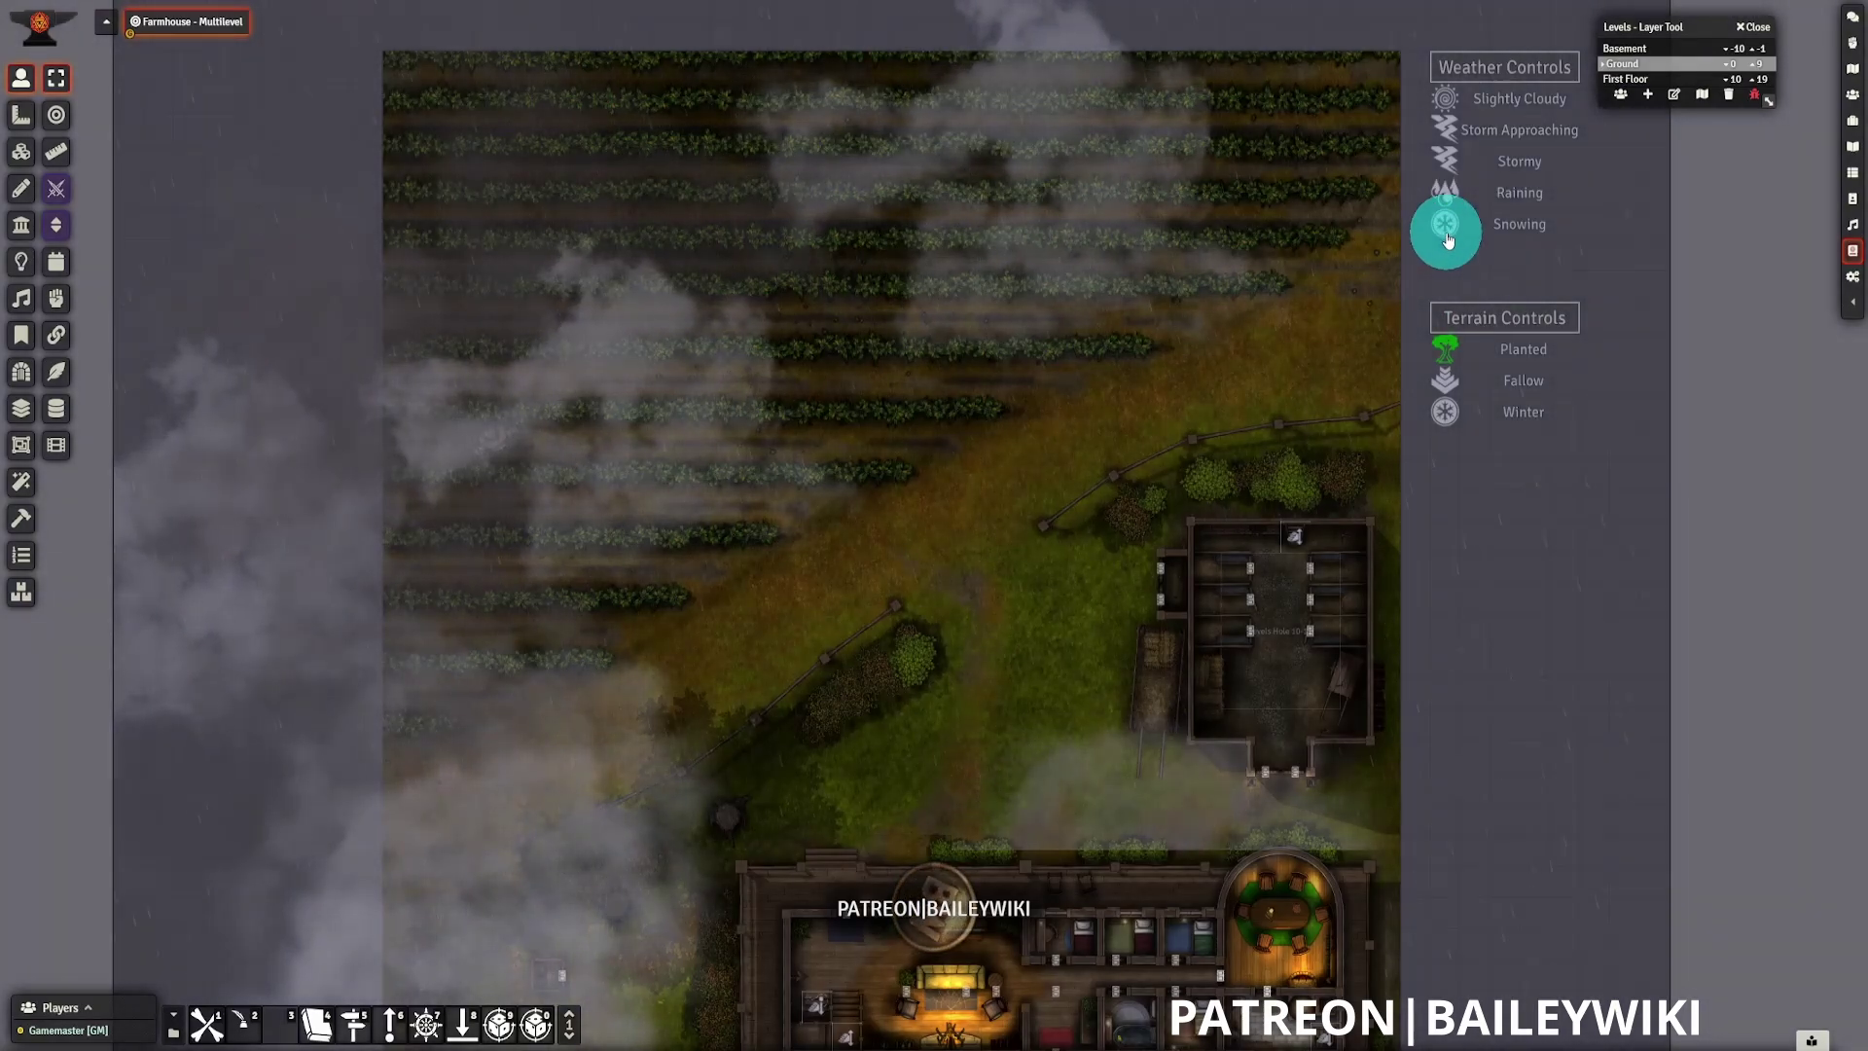
click(1447, 238)
drag(1126, 575, 1053, 474)
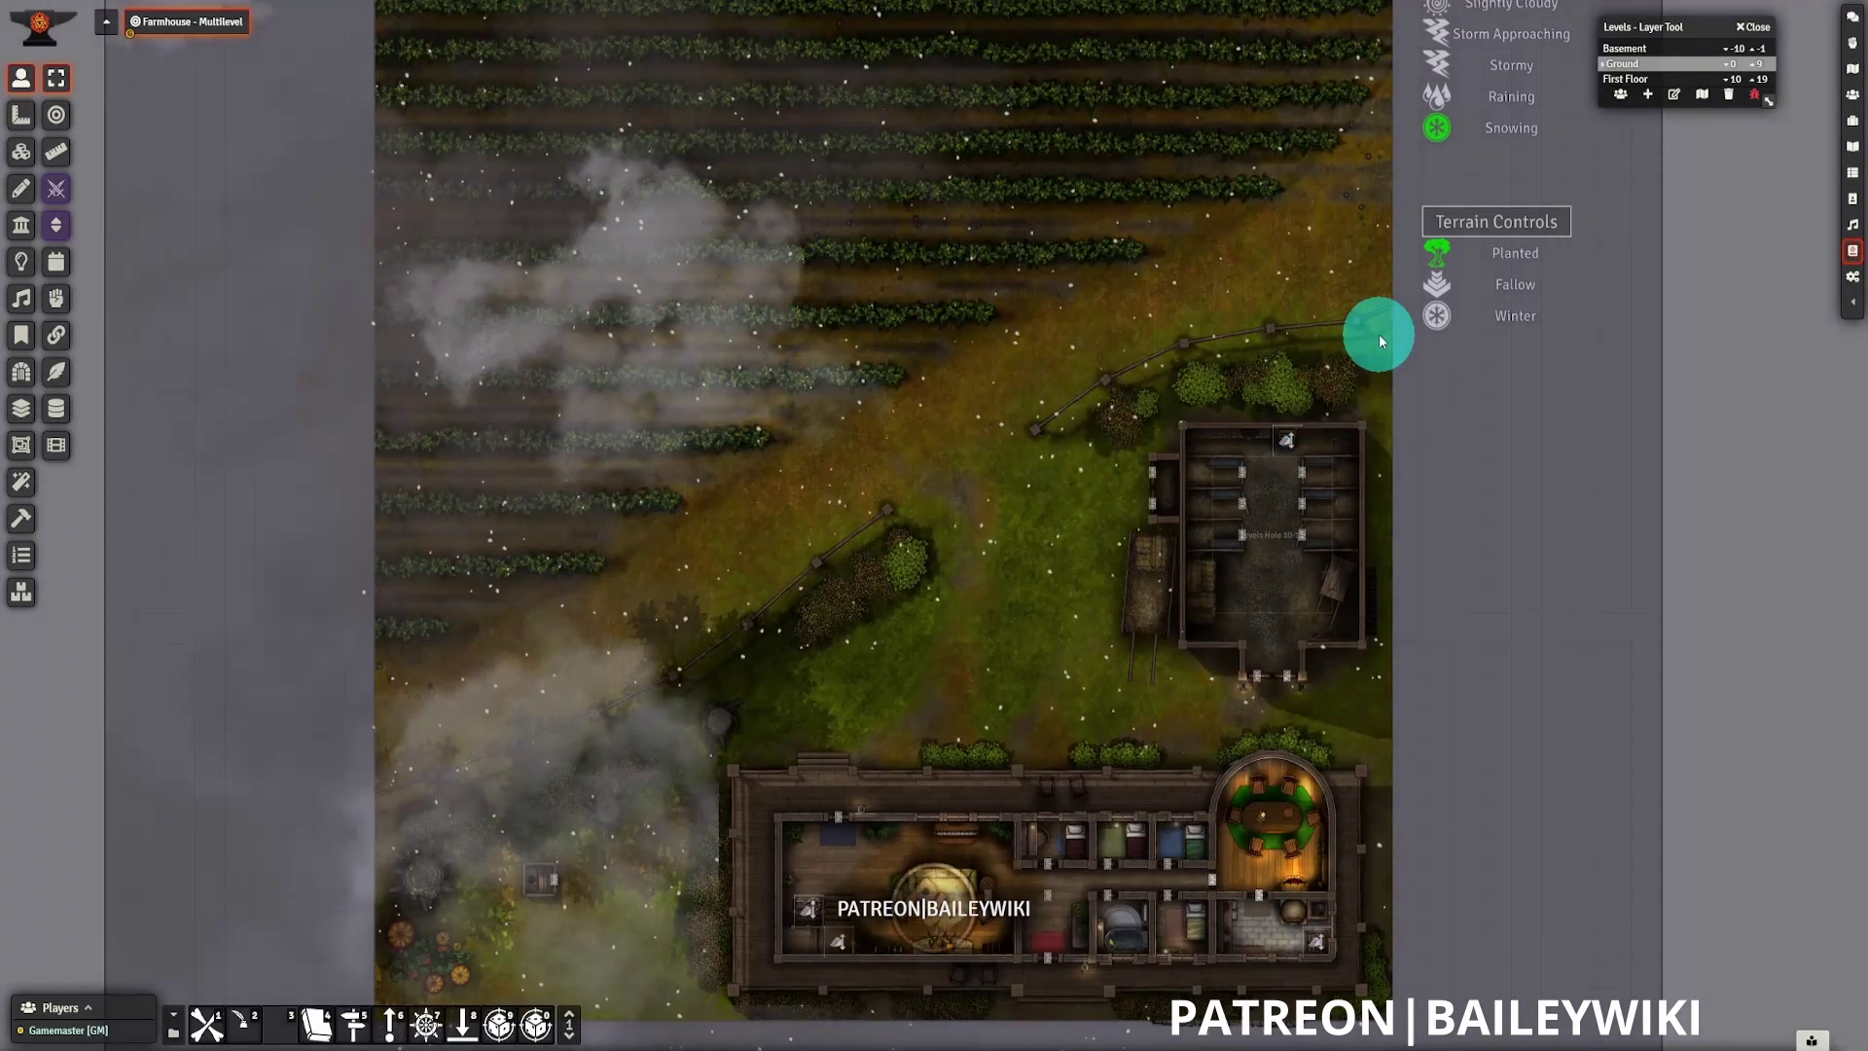
- Switch the farmhouse terrain to Winter and display the scene's First Floor level
click(1438, 321)
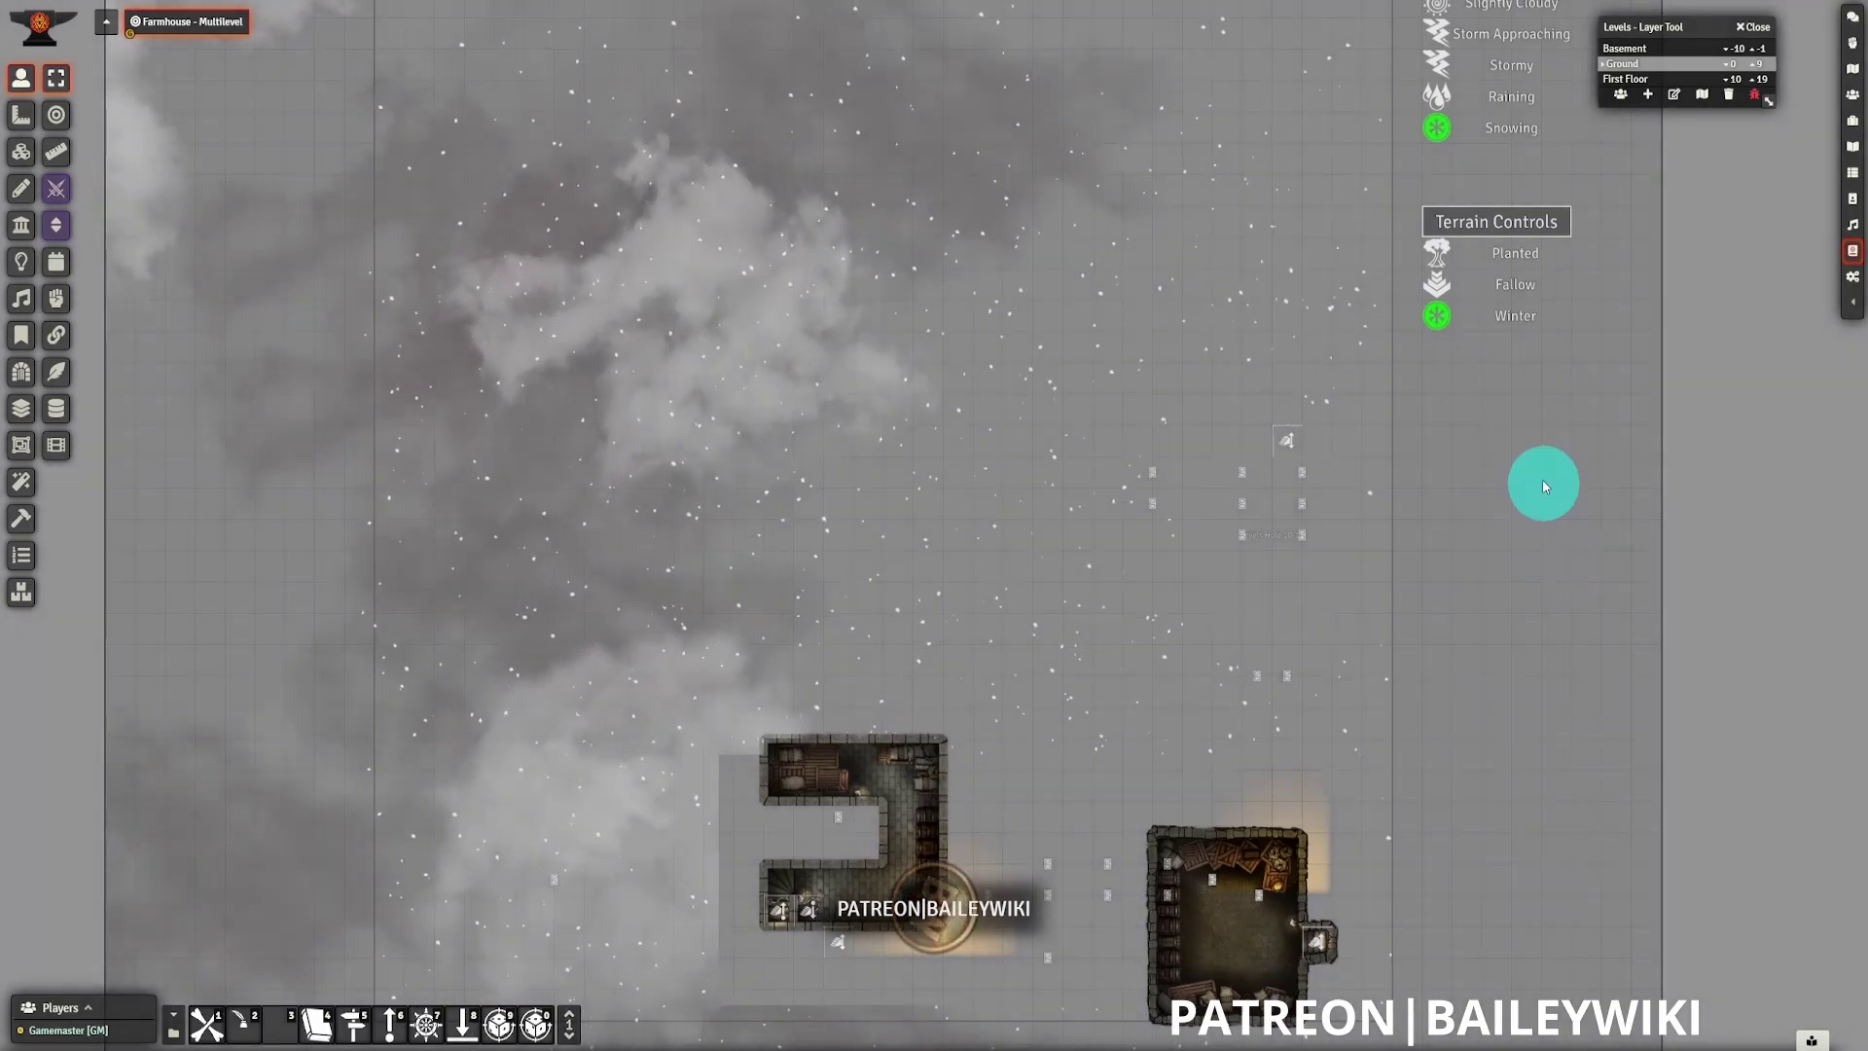
click(1623, 48)
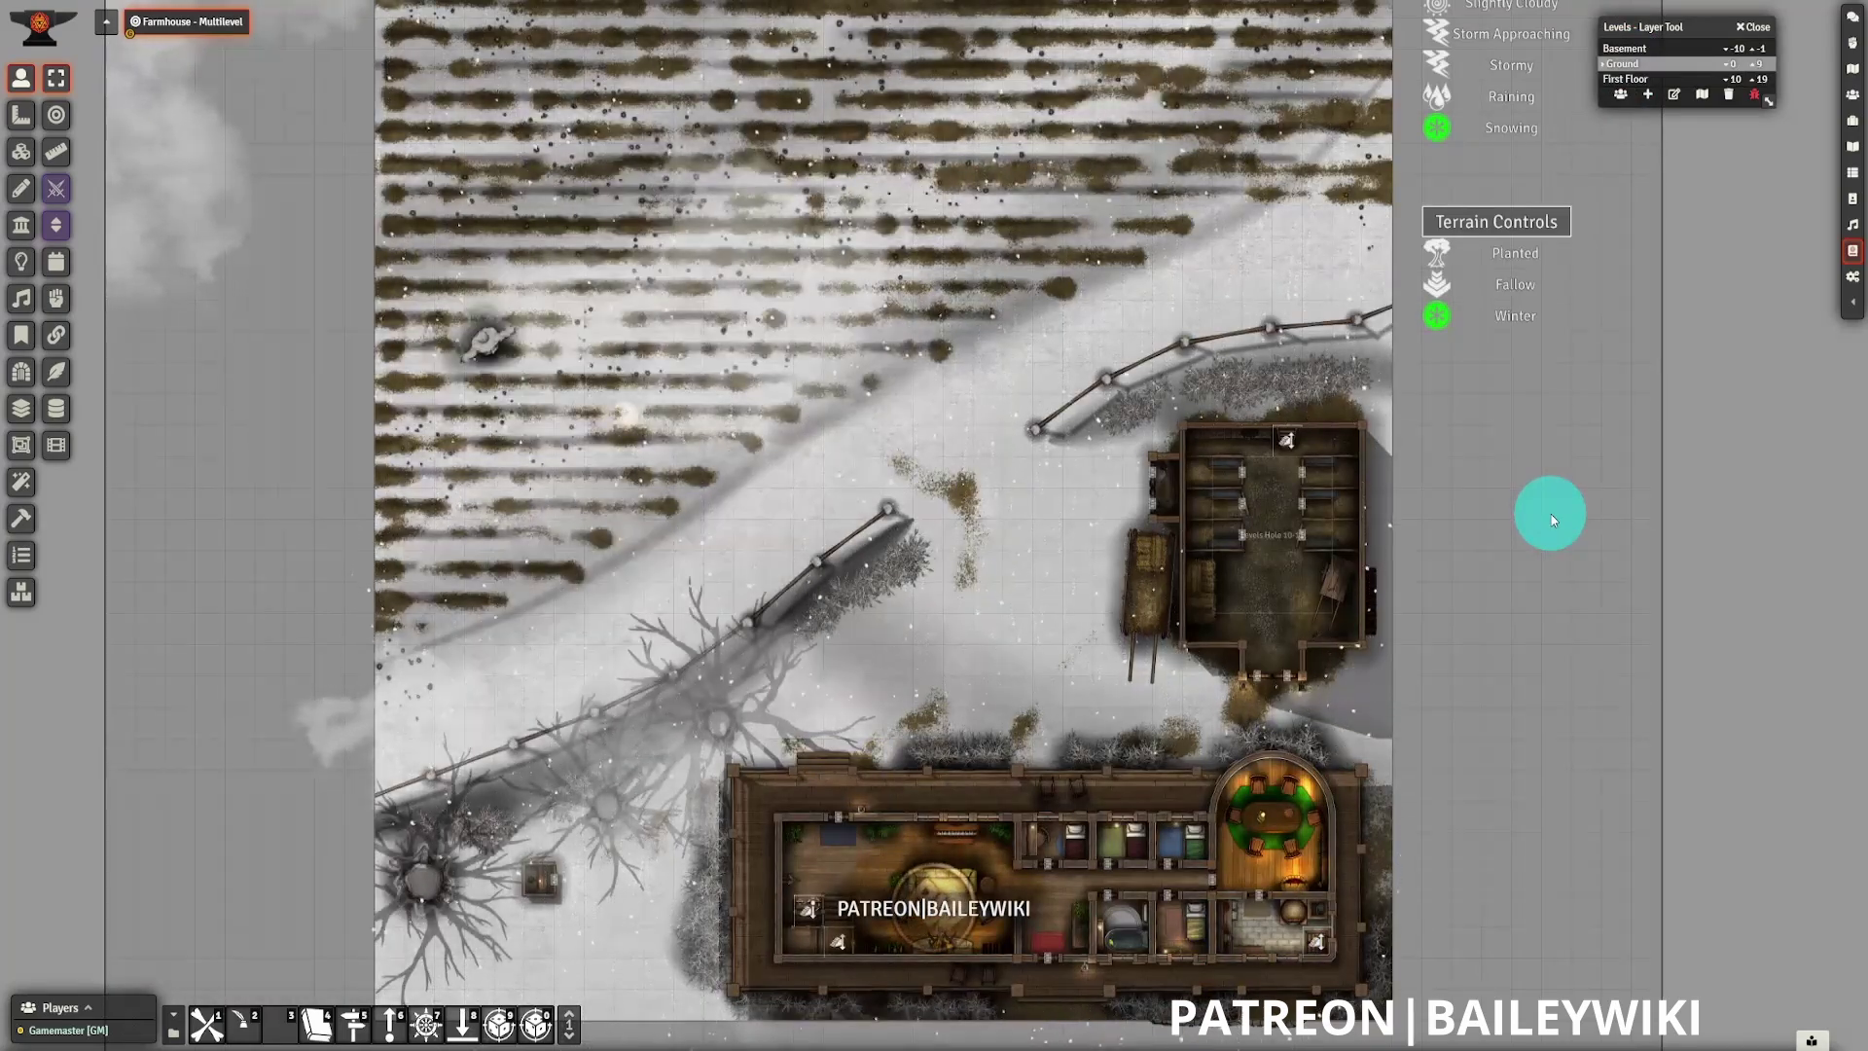
click(1627, 79)
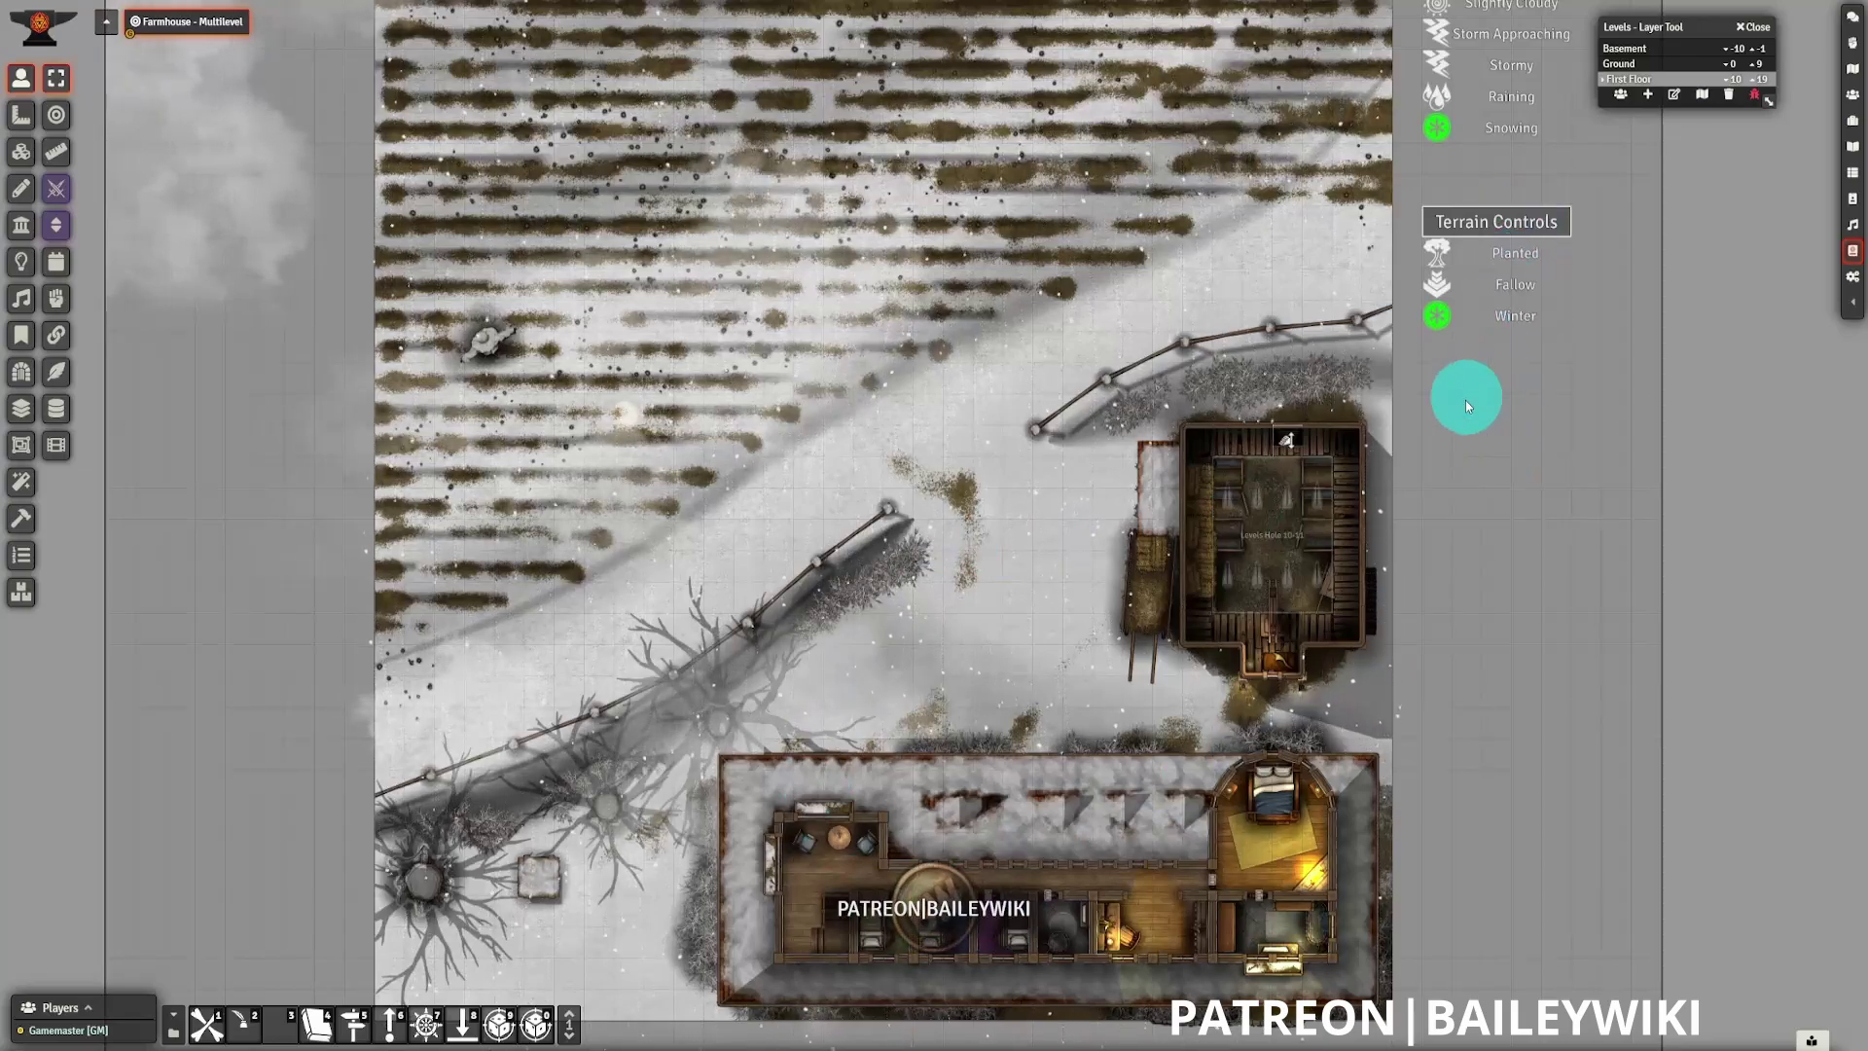
drag(1479, 421, 1479, 481)
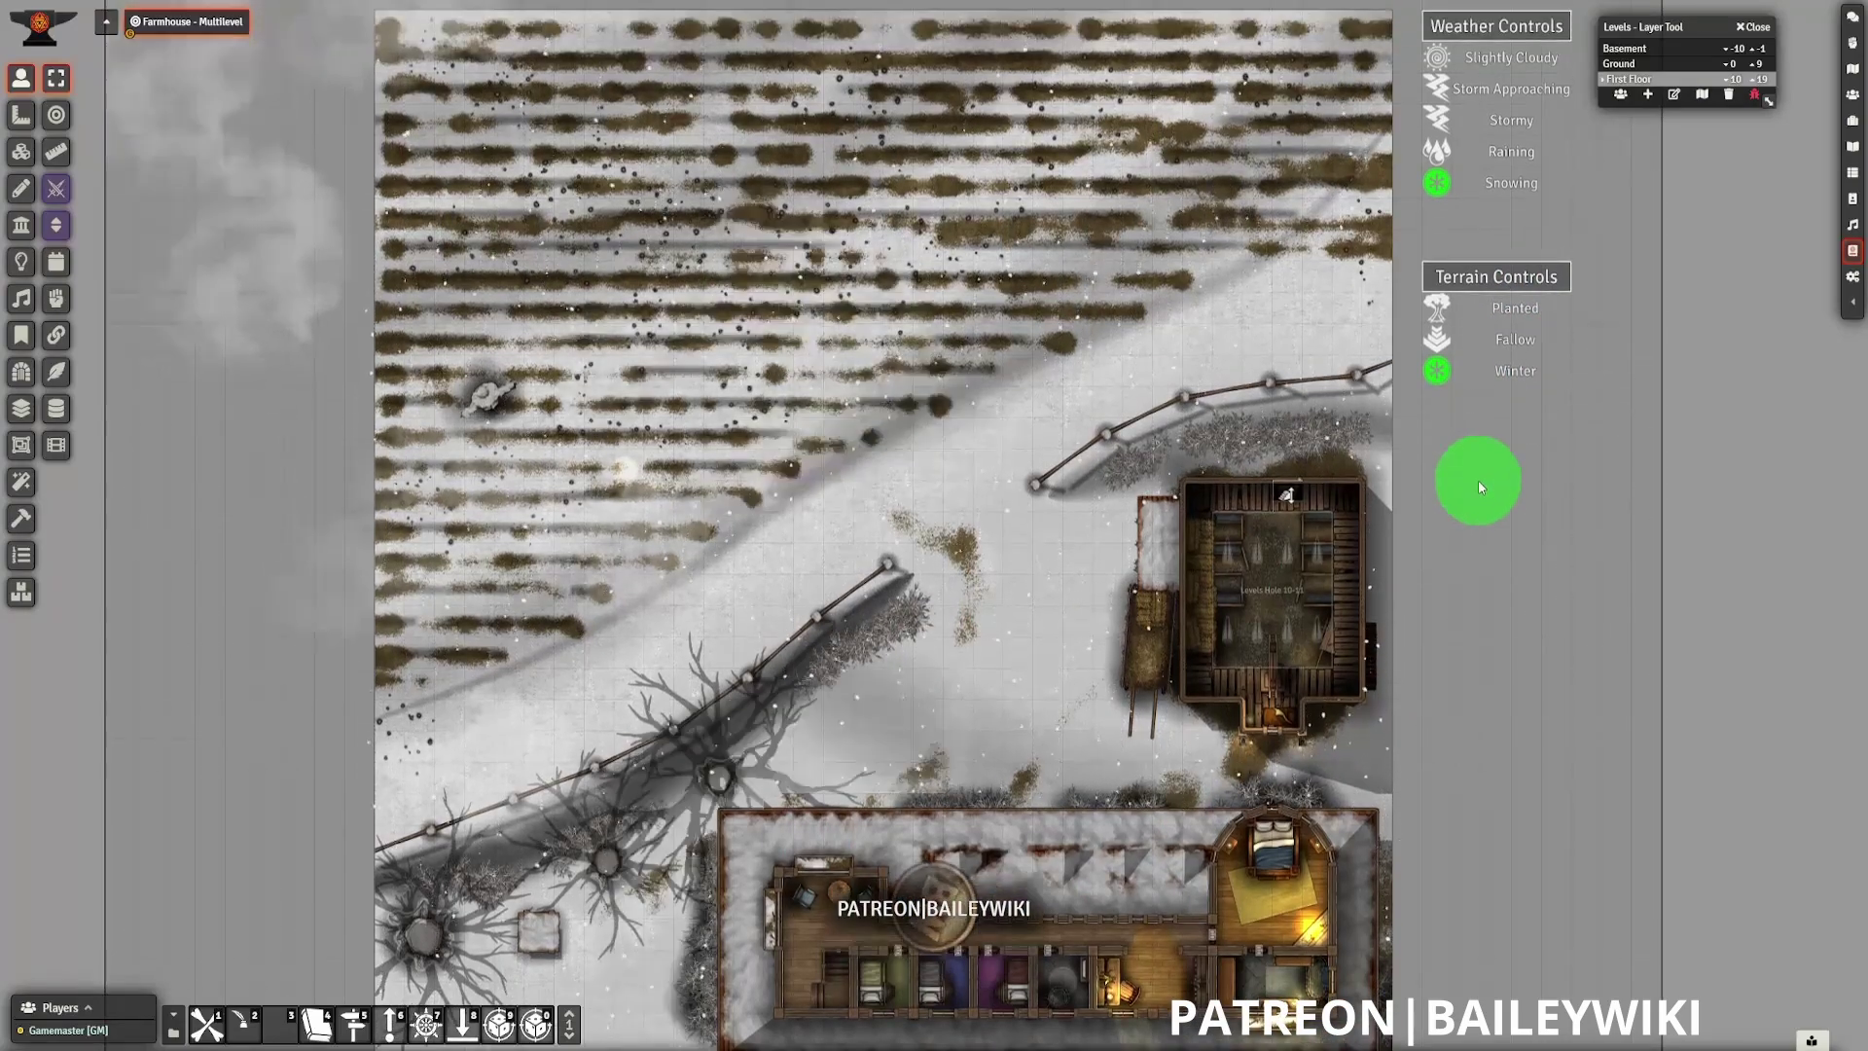